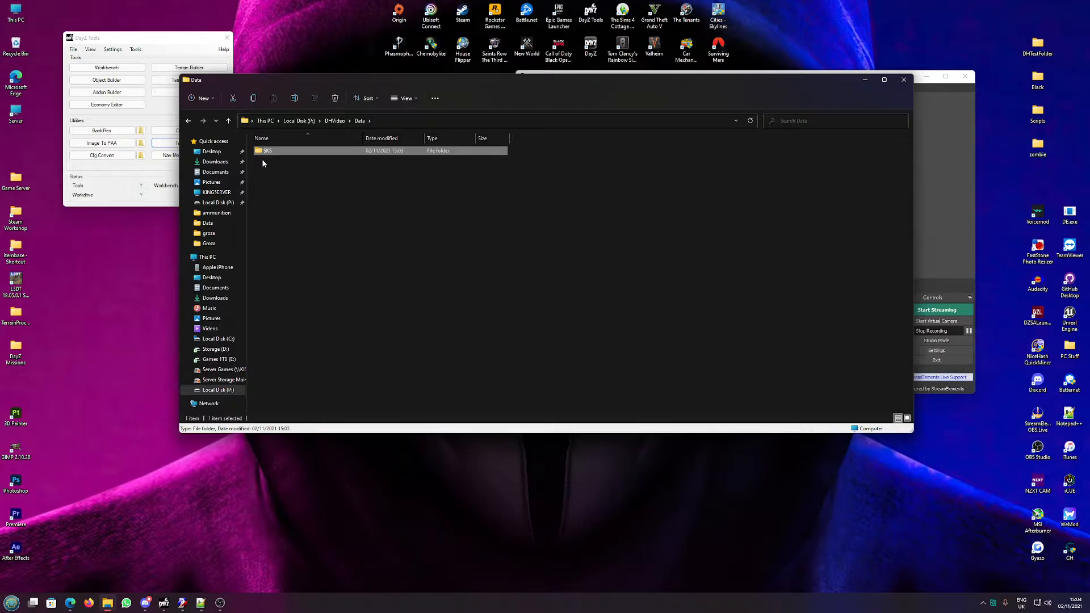
# - Look inside the SKS folder and read through the DHVideo mod's config.cpp file
pyautogui.doubleClick(264, 152)
pyautogui.hotkey('alt', 'Up')
pyautogui.hotkey('alt', 'Up')
pyautogui.doubleClick(276, 159)
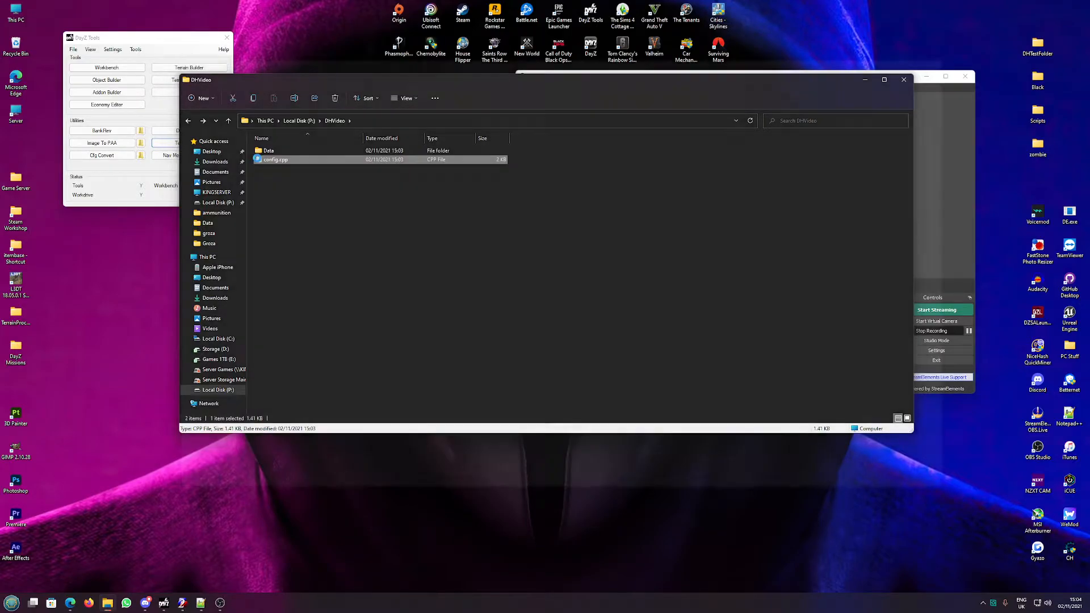
pyautogui.scroll(10, 332, 235)
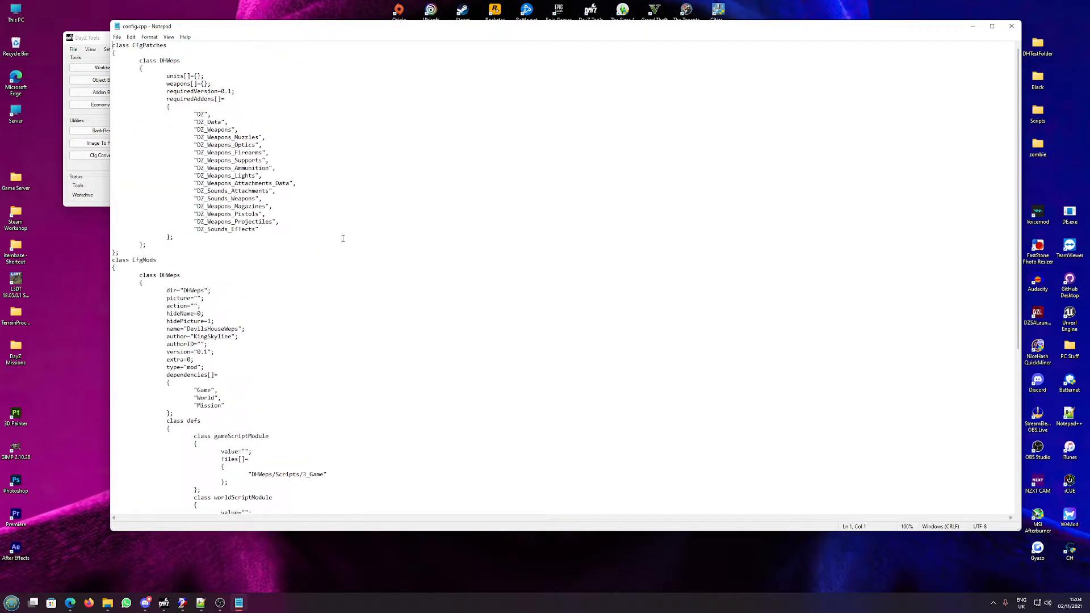
pyautogui.click(1015, 25)
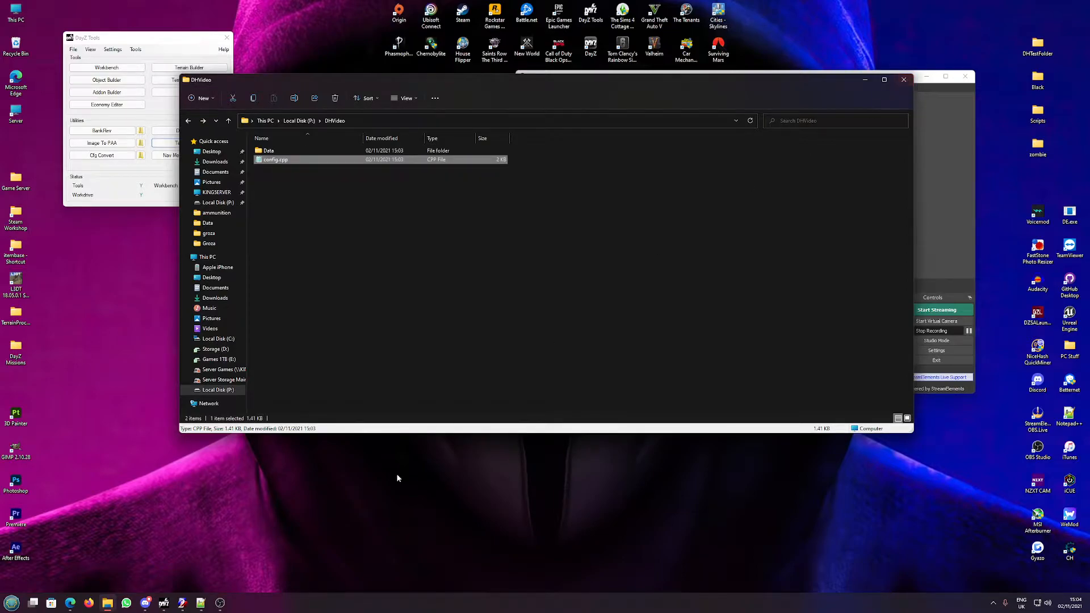
# - Open DHVideo's Data folder and switch to Texture Viewer to start opening a texture file
pyautogui.moveTo(182, 607)
pyautogui.doubleClick(273, 151)
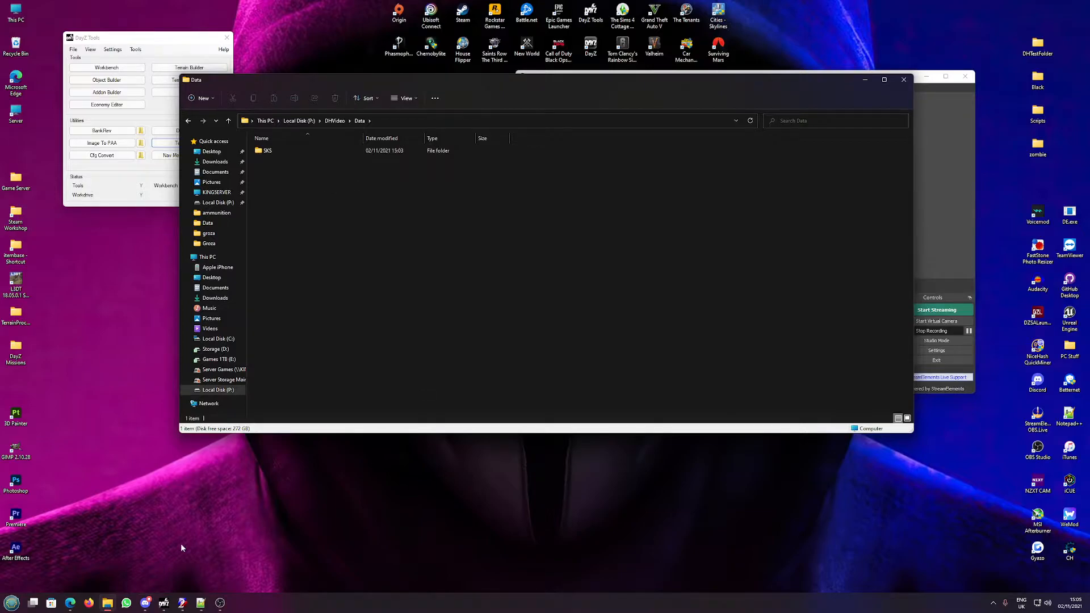
pyautogui.click(166, 186)
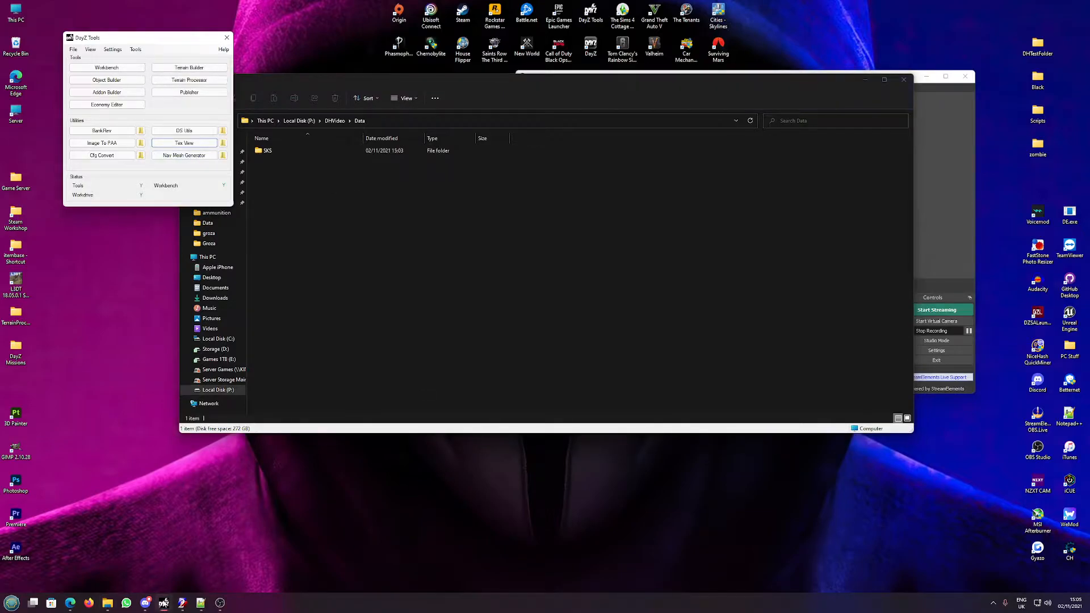
pyautogui.click(182, 603)
pyautogui.click(100, 106)
pyautogui.click(116, 115)
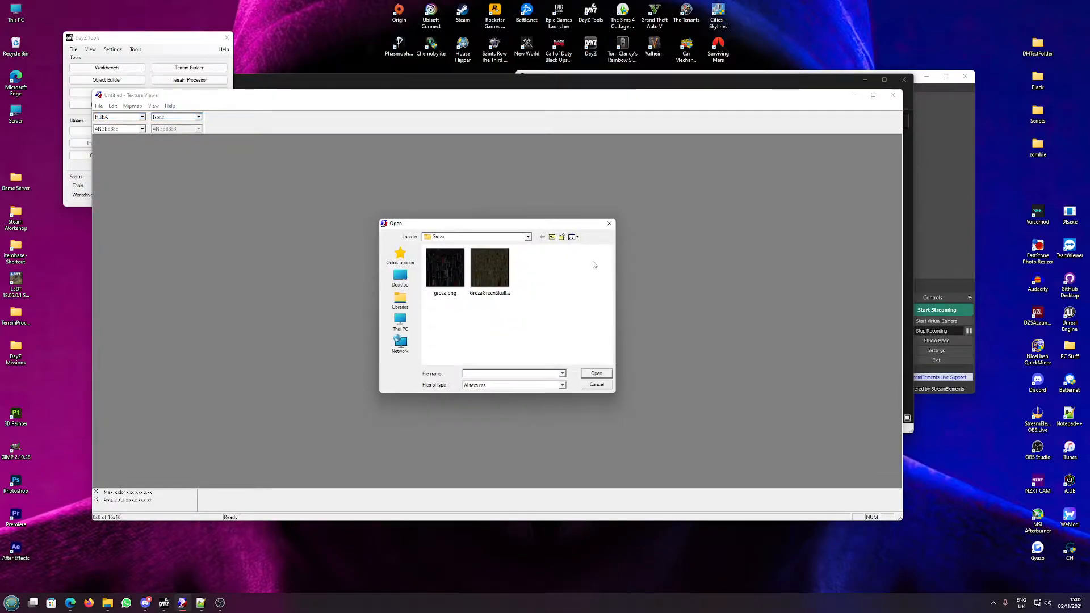
# - Browse the P: drive to the firearms folder inside the weapons folder for the texture to open
pyautogui.click(400, 322)
pyautogui.scroll(-5, 474, 279)
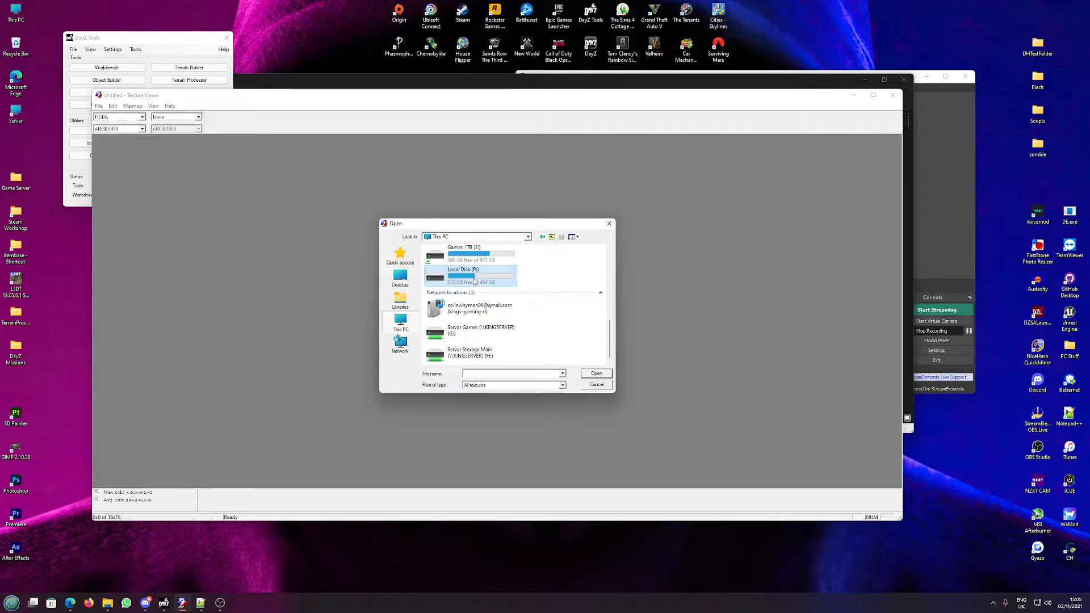
pyautogui.doubleClick(475, 281)
pyautogui.scroll(-6, 474, 281)
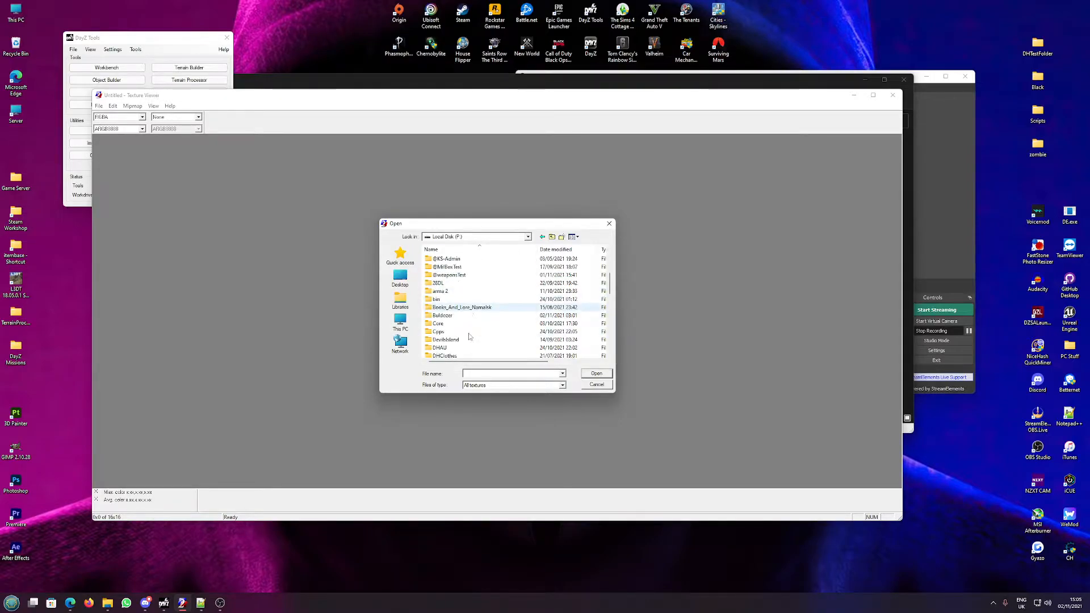
pyautogui.scroll(-3, 463, 318)
pyautogui.doubleClick(458, 299)
pyautogui.scroll(-3, 471, 298)
pyautogui.doubleClick(488, 296)
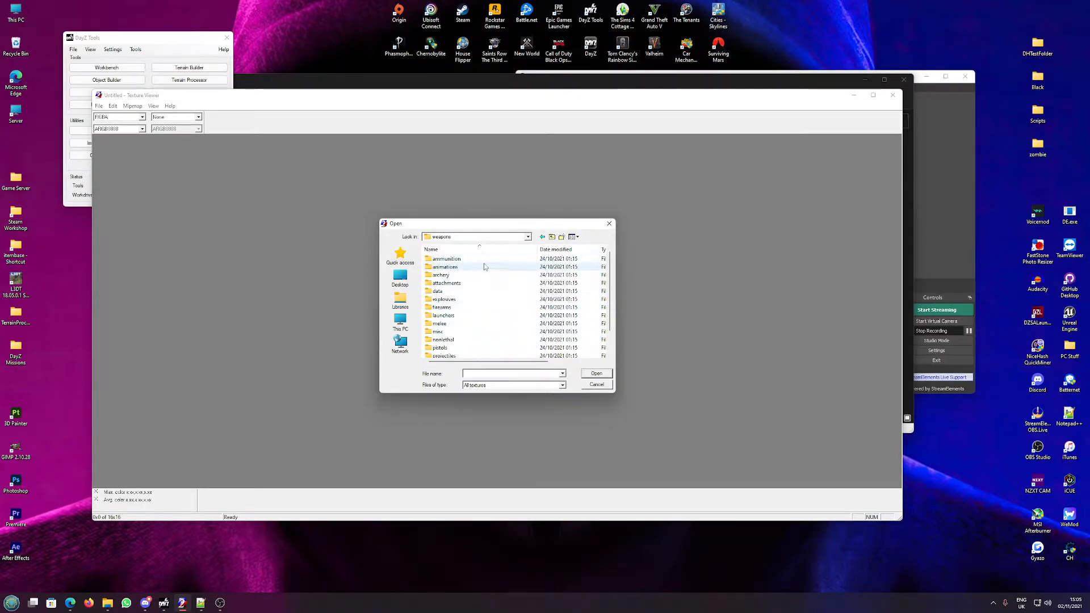
pyautogui.doubleClick(464, 307)
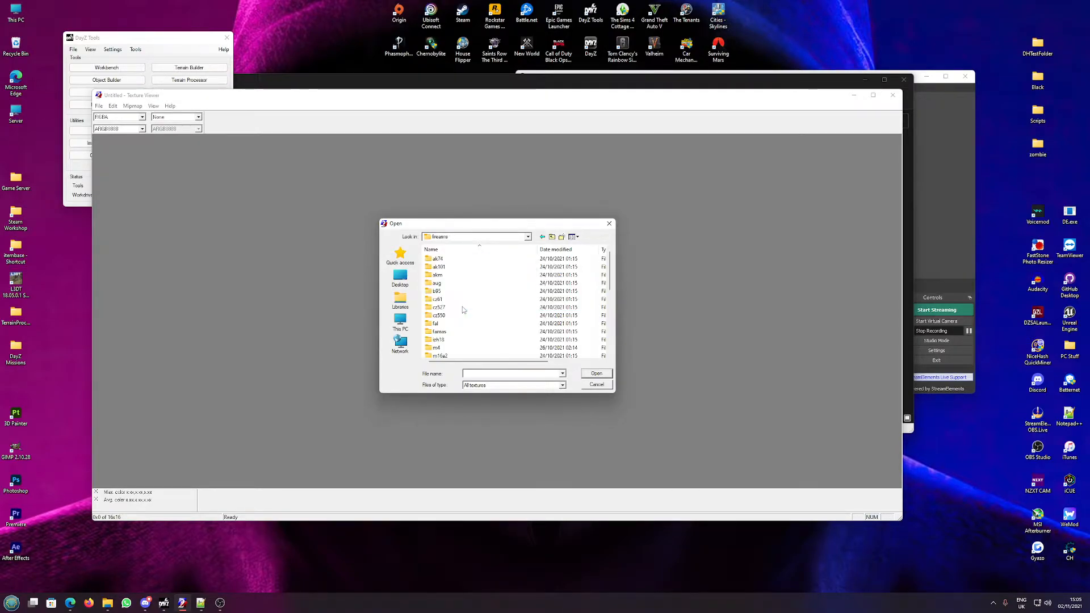
# - Open the SKS base texture sks_co.paa from the sks\data folder and show the whole image
pyautogui.scroll(-3, 460, 318)
pyautogui.doubleClick(450, 331)
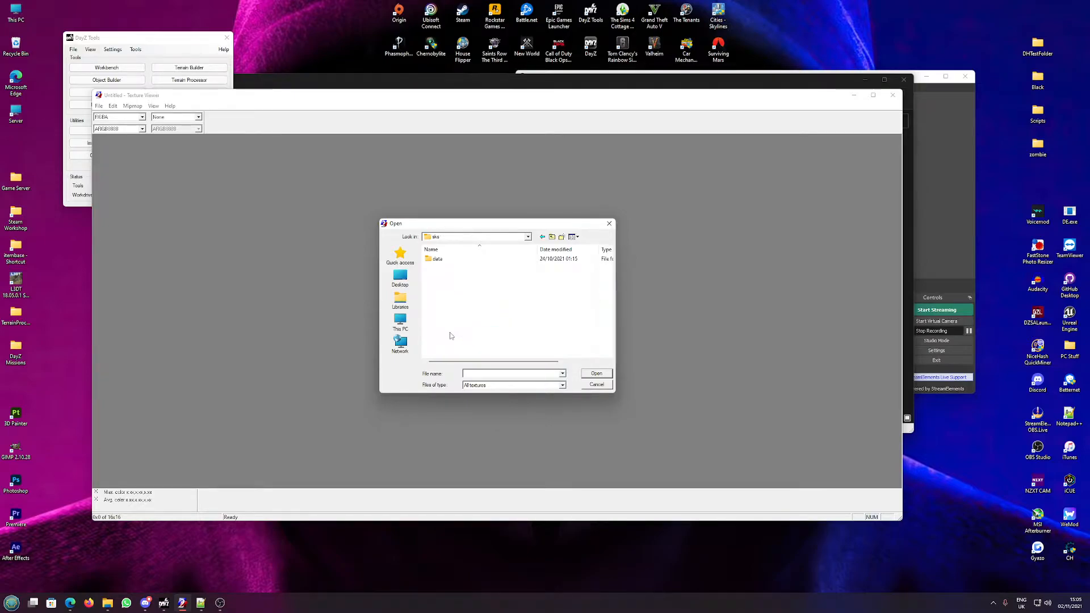
pyautogui.doubleClick(453, 261)
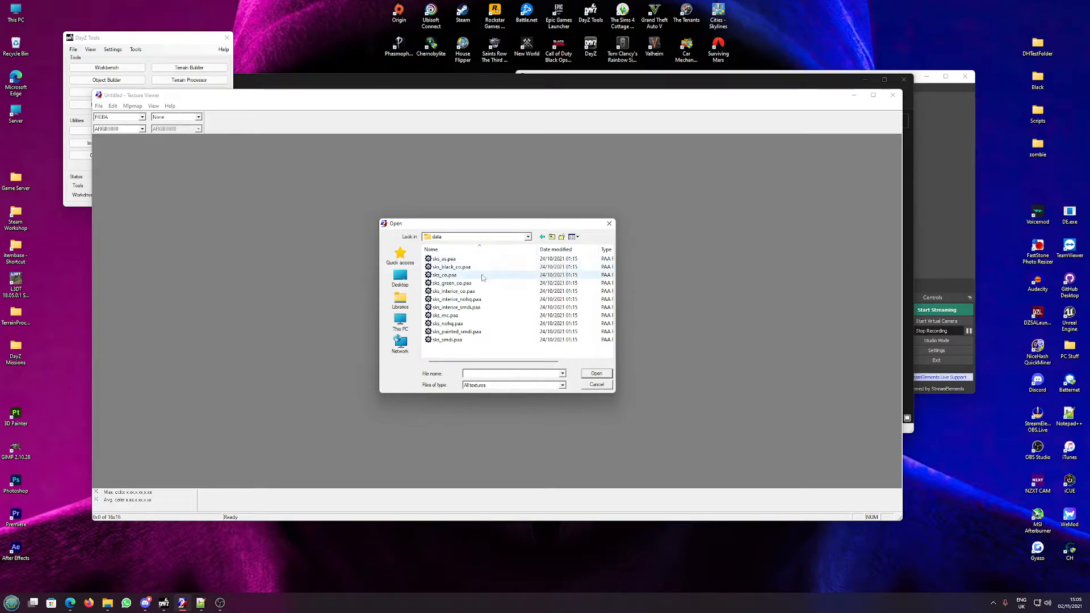
pyautogui.doubleClick(461, 276)
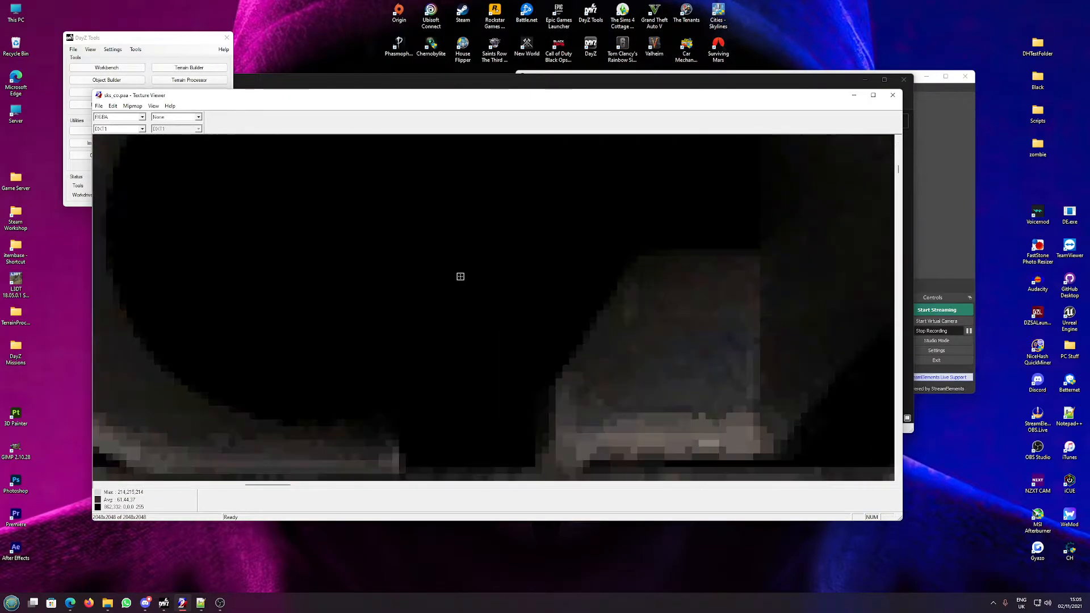
pyautogui.scroll(-3, 277, 205)
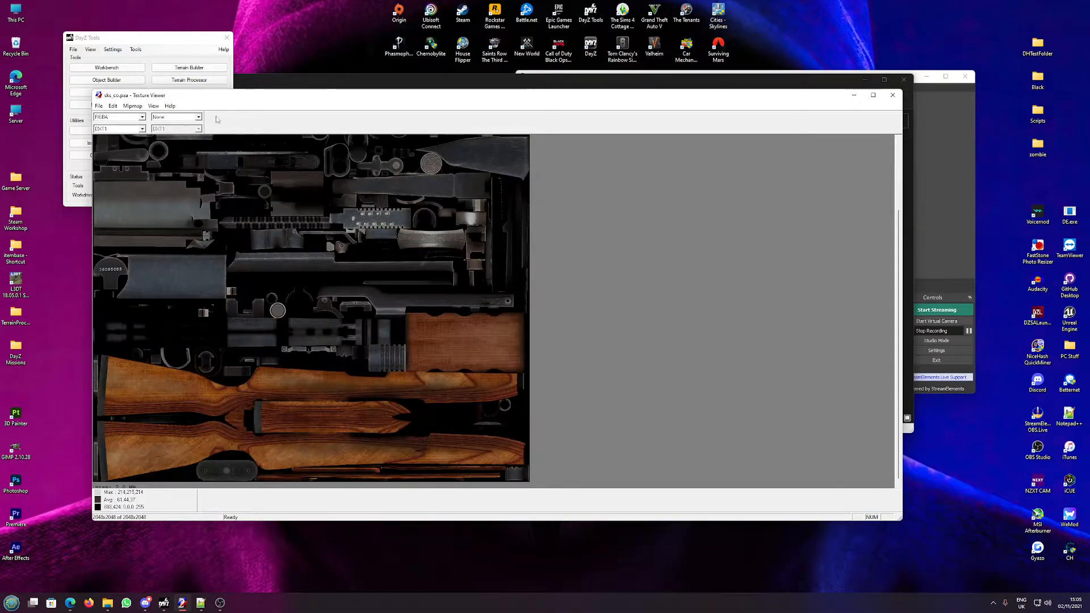
# - Save the SKS texture to the desktop as sks_co.png and close Texture Viewer
pyautogui.click(99, 105)
pyautogui.click(122, 145)
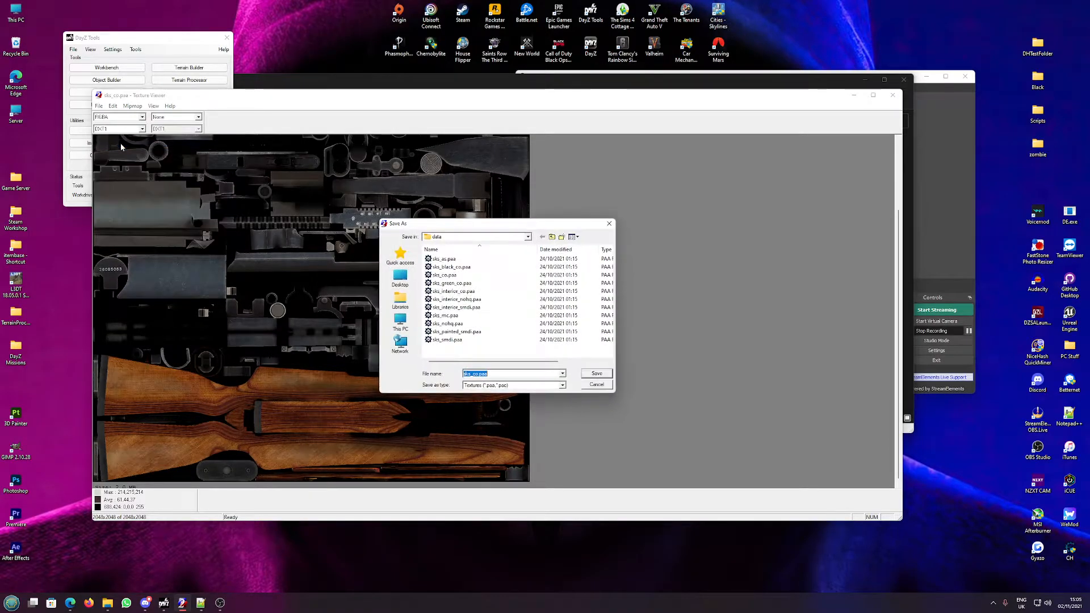
pyautogui.click(400, 321)
pyautogui.scroll(-4, 519, 323)
pyautogui.scroll(-2, 518, 323)
pyautogui.doubleClick(471, 319)
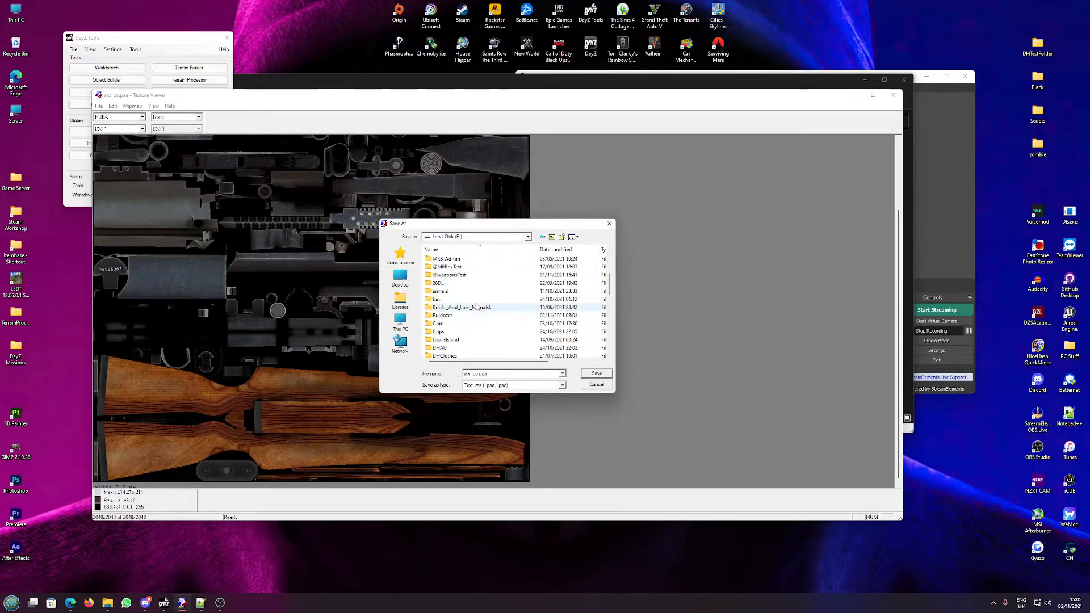
pyautogui.click(400, 278)
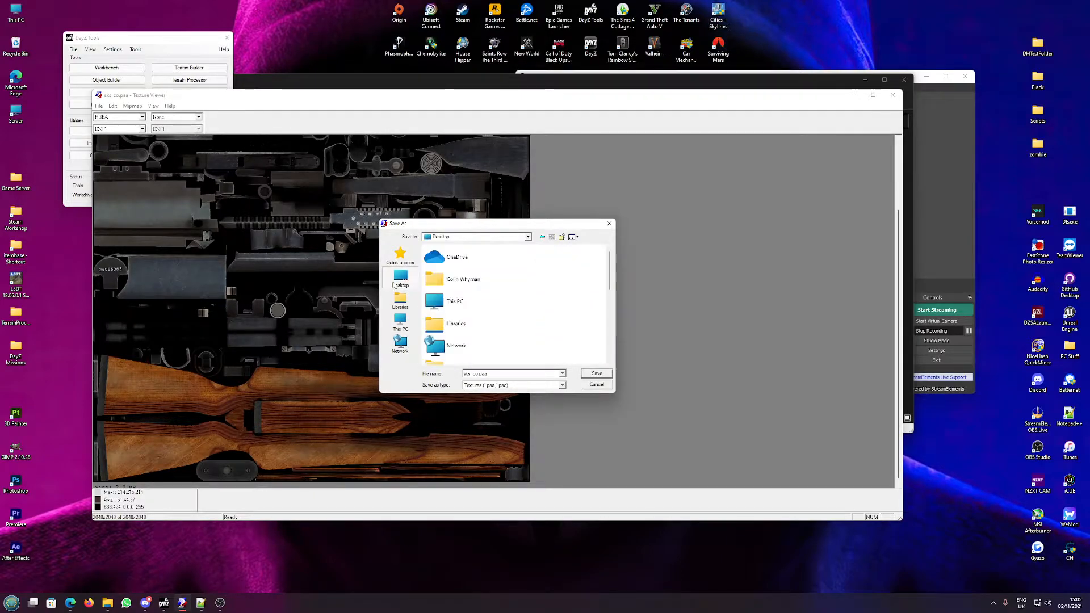
pyautogui.click(525, 375)
pyautogui.write('sks_co.png')
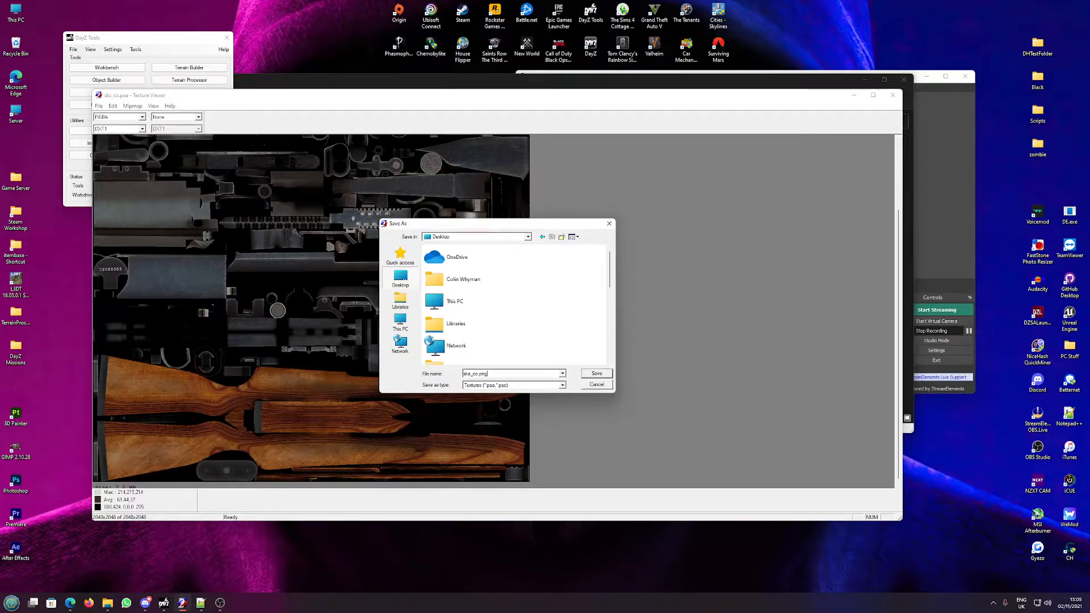
pyautogui.press('Return')
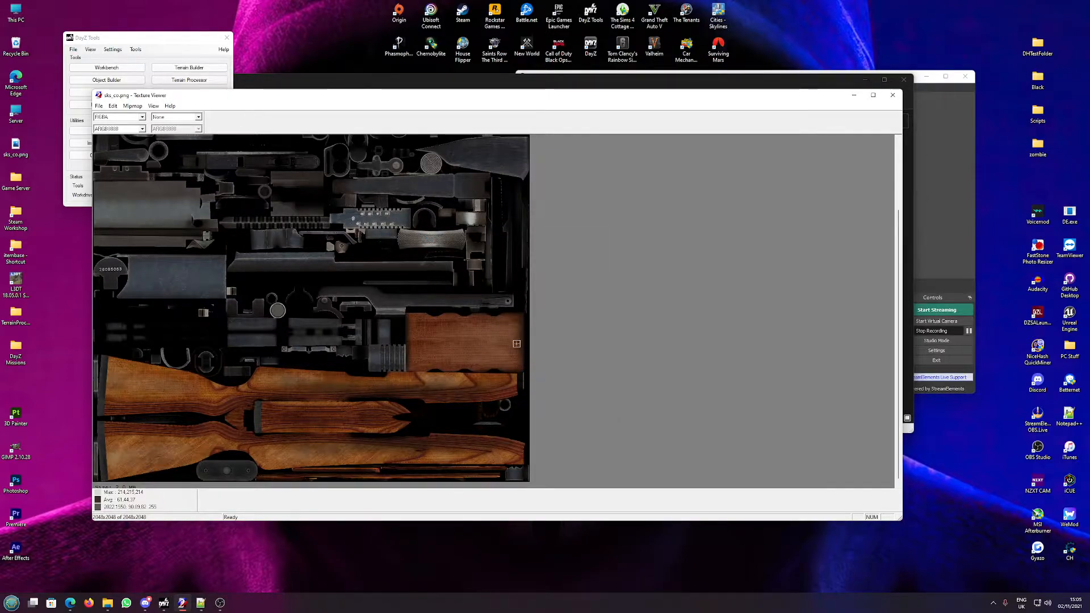
pyautogui.click(892, 94)
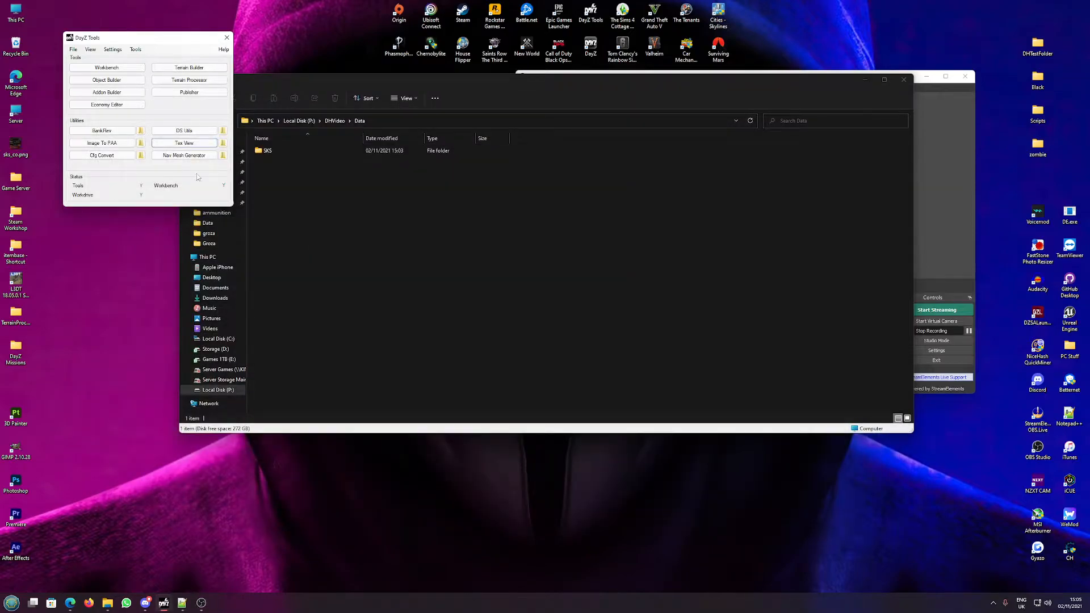
# - Move sks_co.png from the desktop into the SKS folder under Data and open it in Photoshop
pyautogui.moveTo(271, 155); pyautogui.dragTo(440, 209)
pyautogui.click(43, 121)
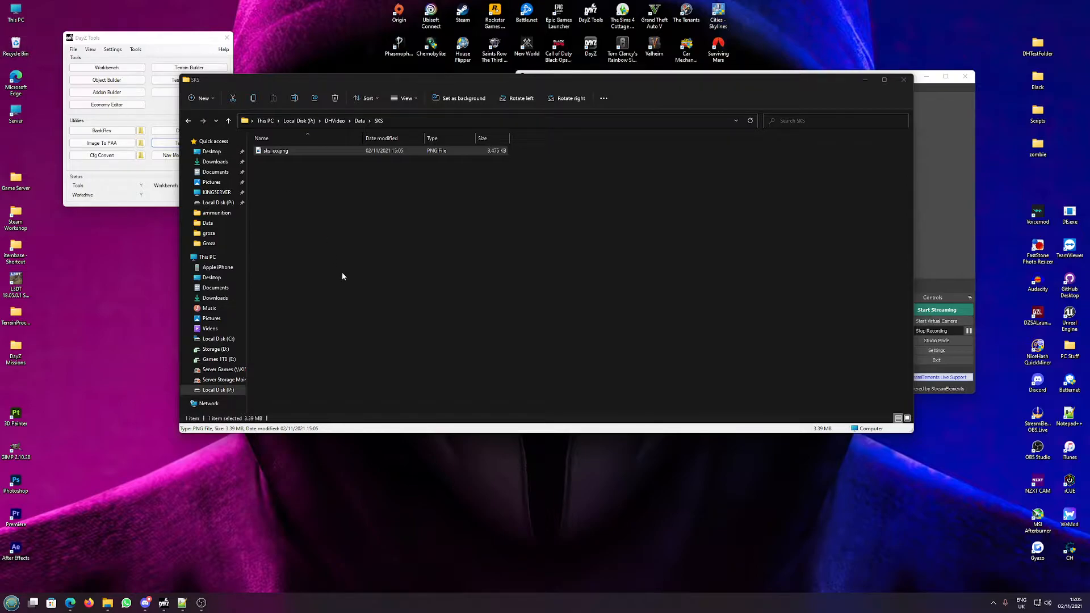
pyautogui.click(301, 201)
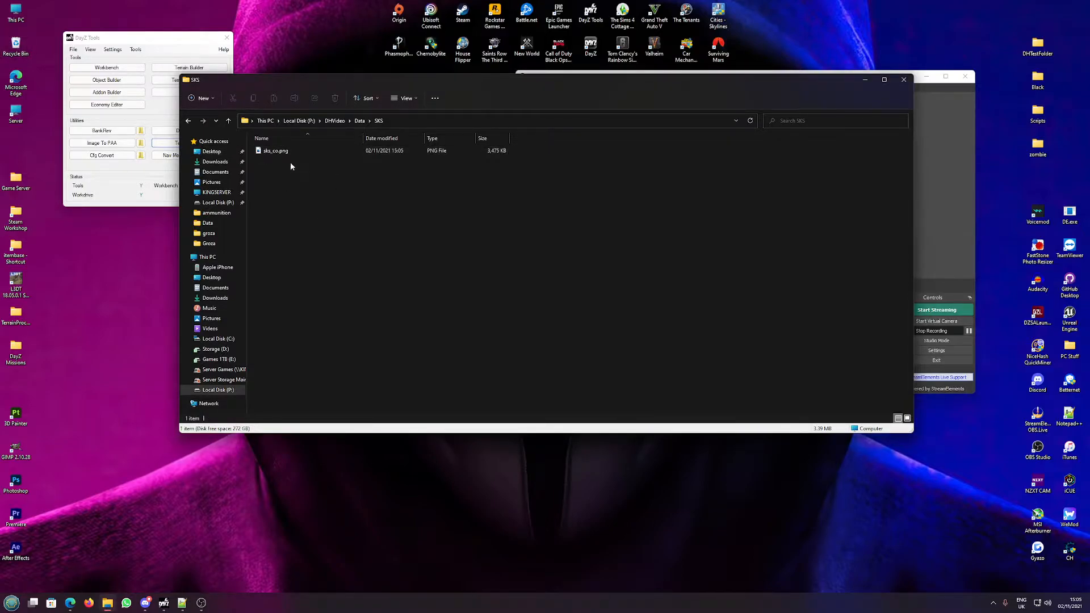
pyautogui.moveTo(268, 152); pyautogui.dragTo(104, 446)
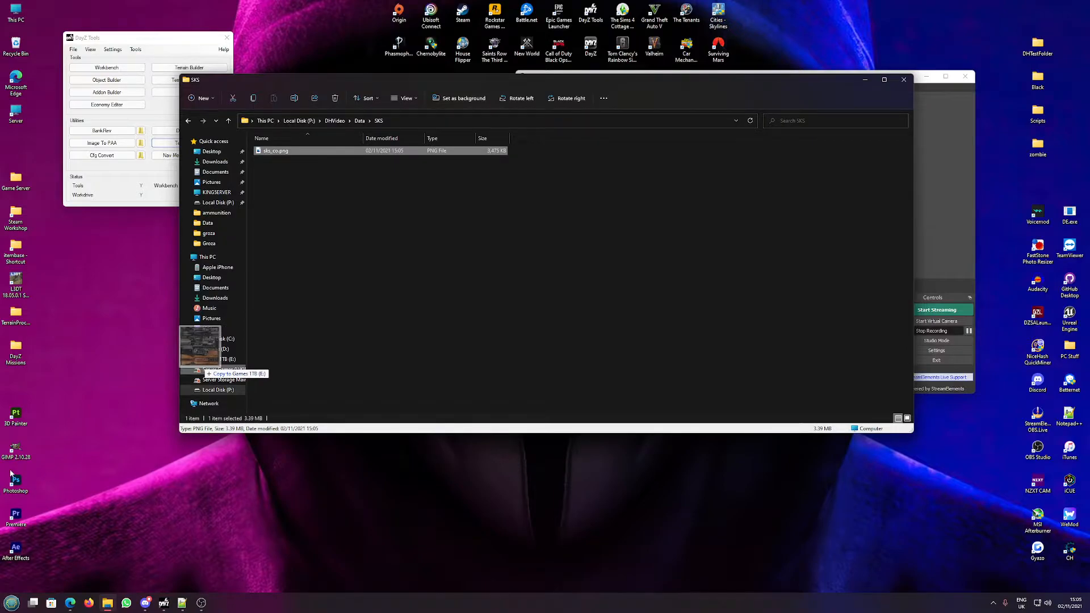
pyautogui.moveTo(15, 484); pyautogui.dragTo(16, 485)
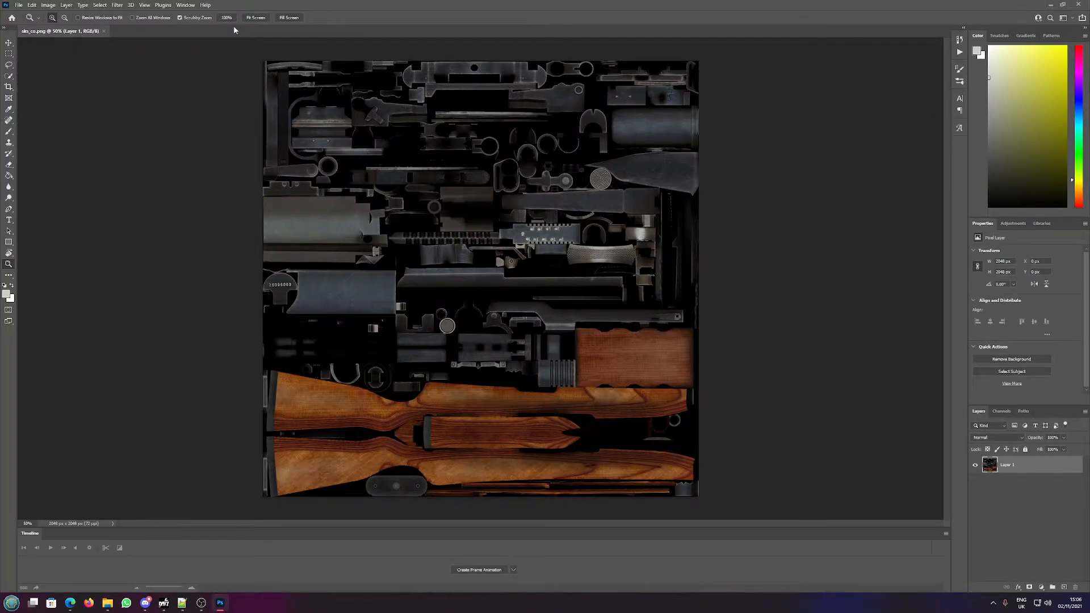
pyautogui.click(9, 66)
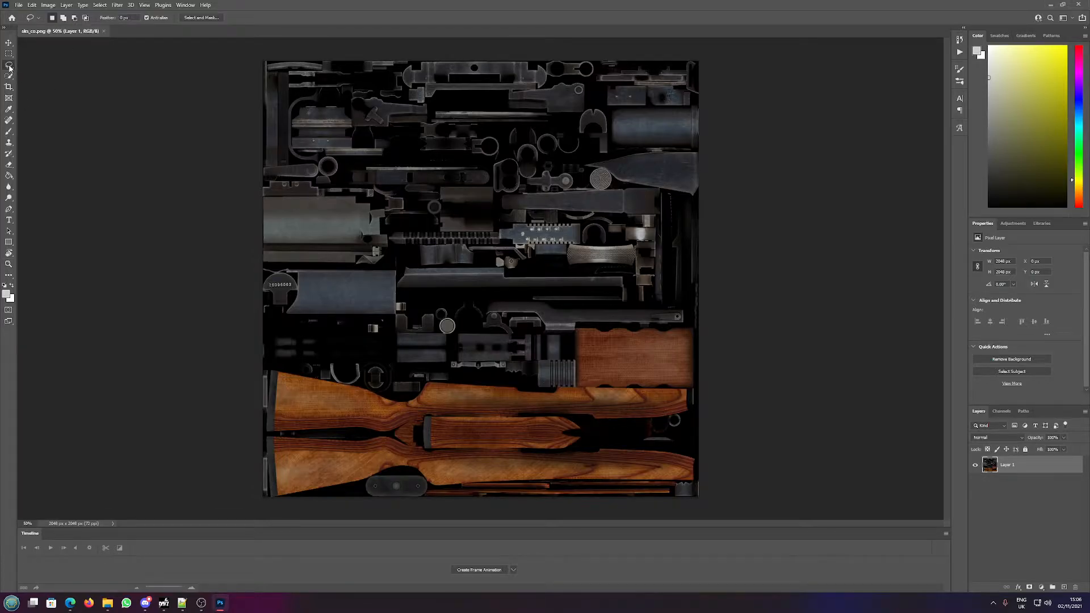
pyautogui.rightClick(10, 69)
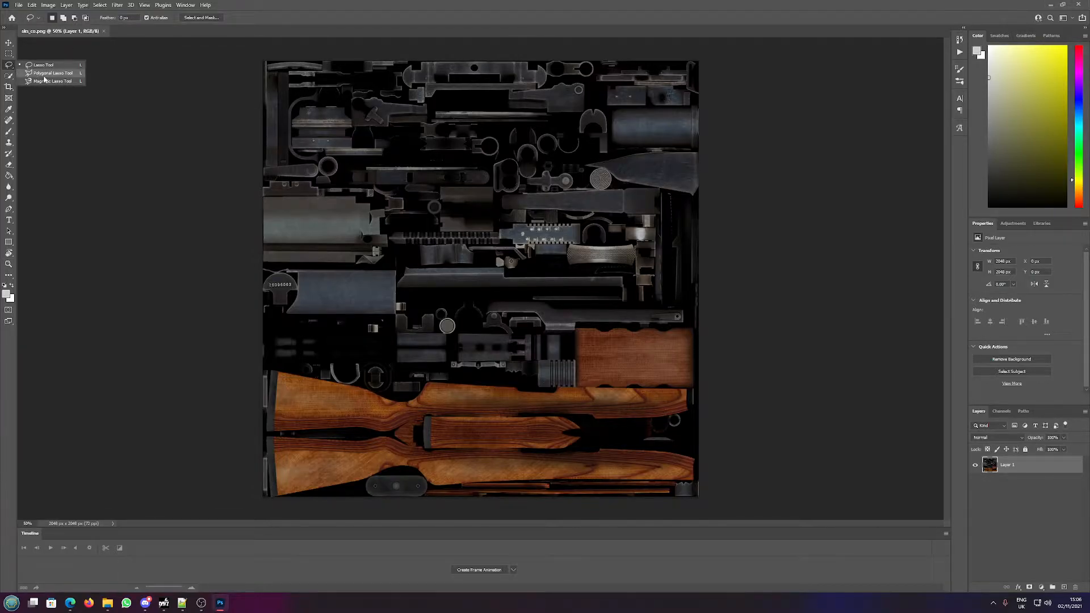
pyautogui.click(41, 76)
pyautogui.rightClick(10, 76)
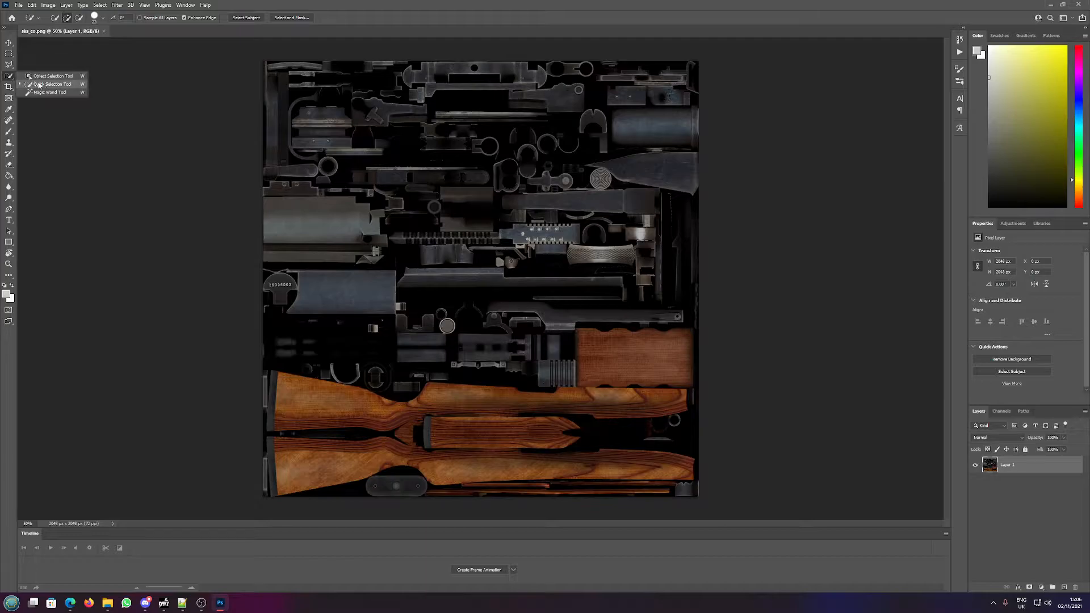
pyautogui.click(38, 85)
pyautogui.click(10, 64)
pyautogui.rightClick(9, 65)
pyautogui.click(29, 67)
# - Select all the wooden stock and handguard parts in the lower area of the texture with the Quick Selection tool
pyautogui.click(9, 77)
pyautogui.rightClick(9, 76)
pyautogui.click(44, 87)
pyautogui.moveTo(304, 398)
pyautogui.mouseDown()
pyautogui.moveTo(367, 416)
pyautogui.moveTo(650, 401)
pyautogui.mouseUp()
pyautogui.click(623, 366)
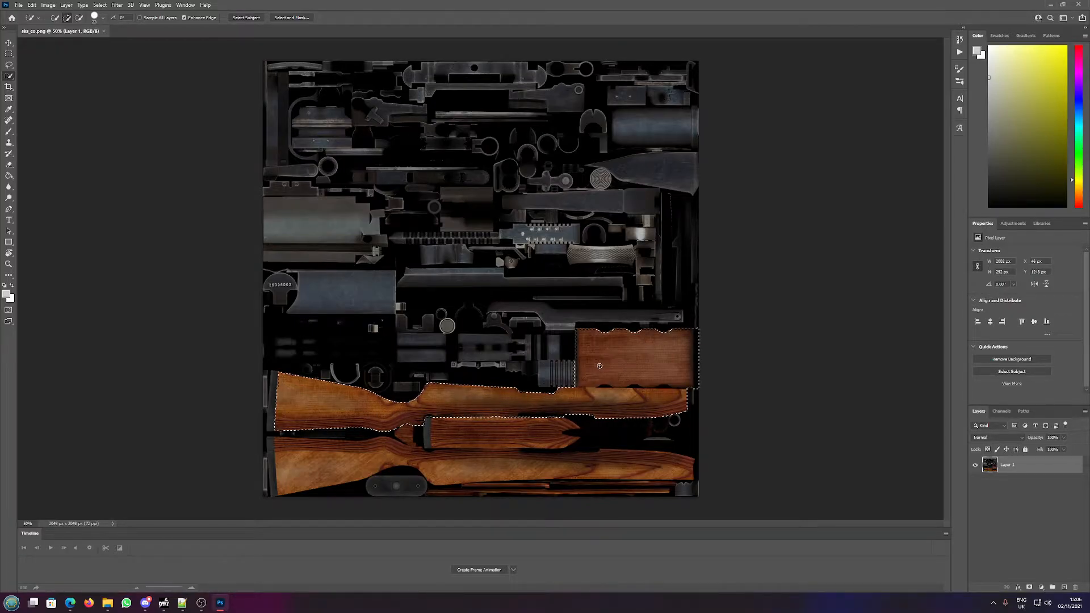
pyautogui.moveTo(536, 442)
pyautogui.mouseDown()
pyautogui.moveTo(414, 431)
pyautogui.moveTo(332, 469)
pyautogui.moveTo(666, 472)
pyautogui.moveTo(520, 495)
pyautogui.mouseUp()
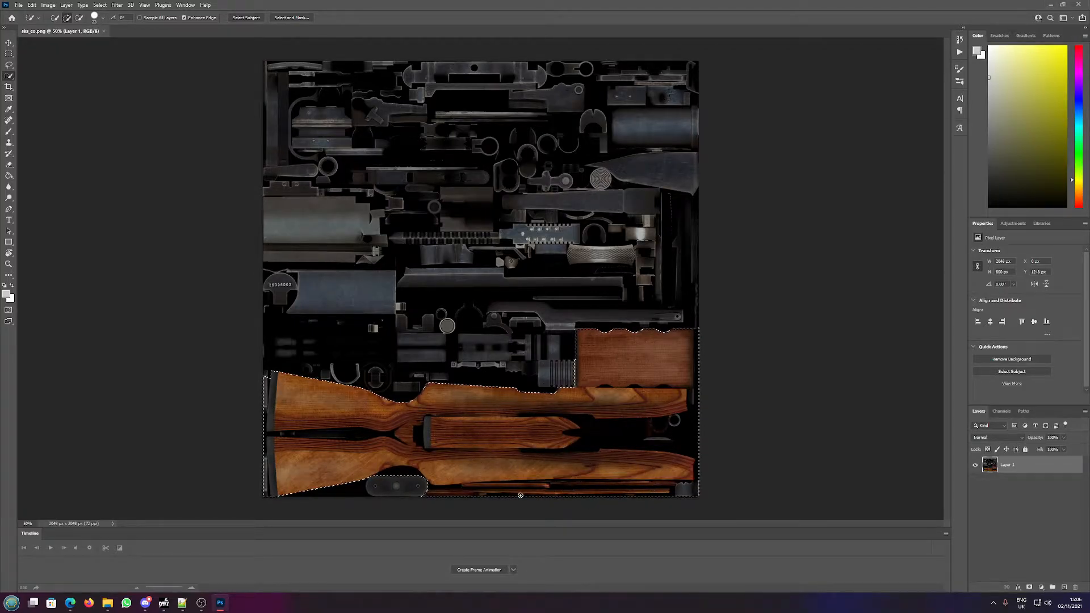
# - Subtract the black gaps around the wood parts with the Magic Wand and cut the remaining selection onto a new layer
pyautogui.rightClick(8, 76)
pyautogui.click(45, 92)
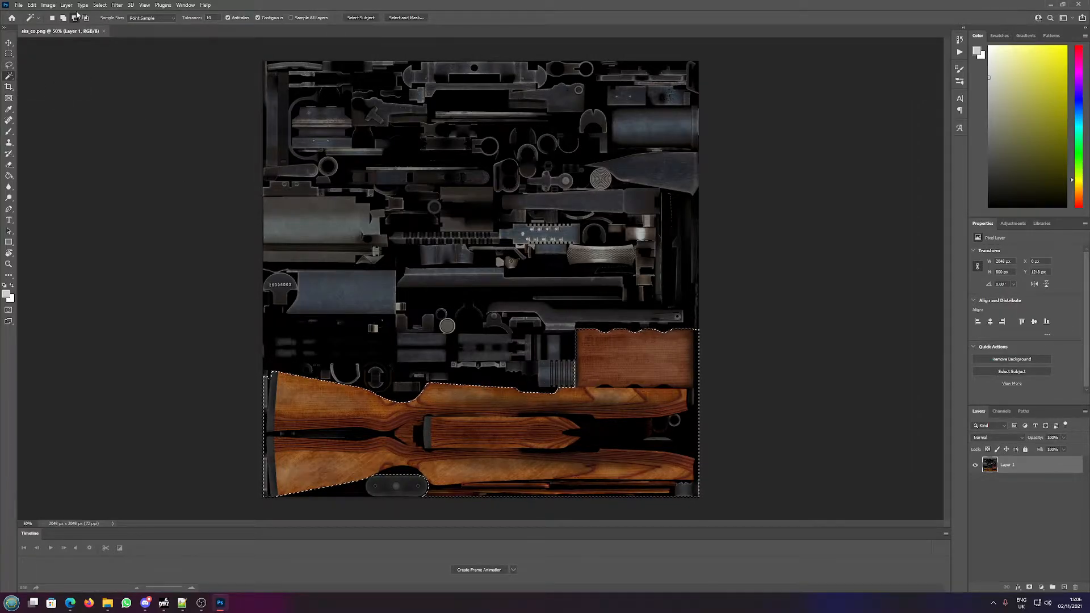
pyautogui.keyDown('alt'); pyautogui.scroll(5, 639, 454); pyautogui.keyUp('alt')
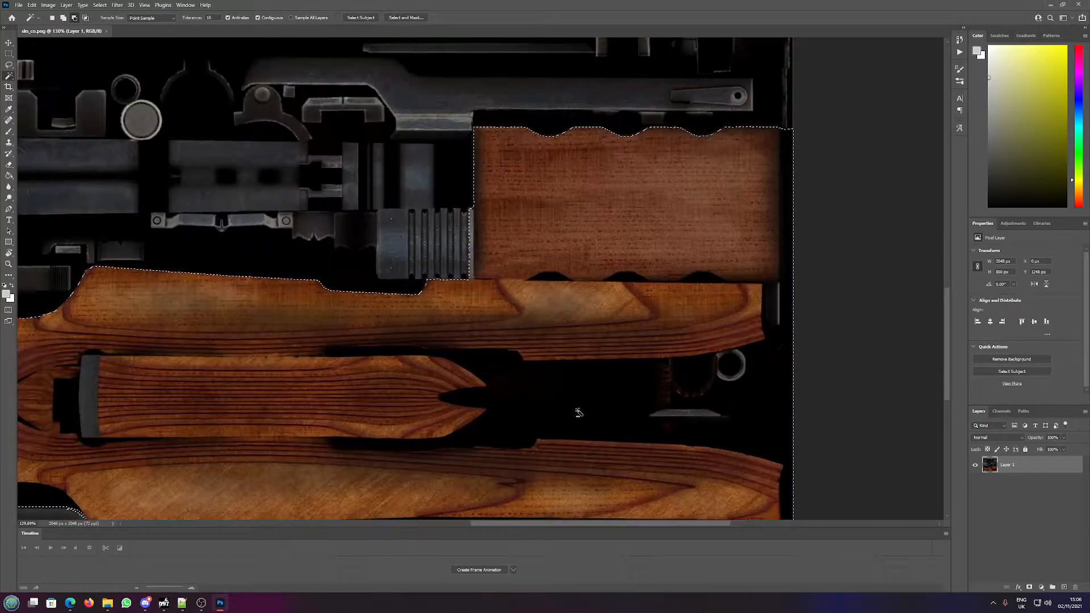
pyautogui.scroll(-3, 565, 401)
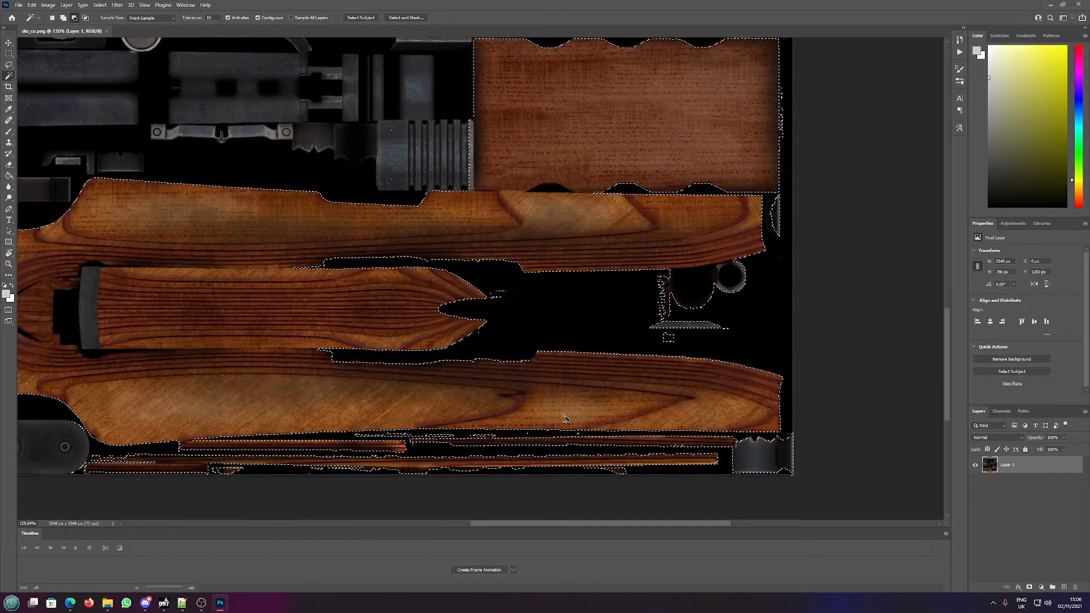
pyautogui.keyDown('alt'); pyautogui.scroll(-4, 477, 281); pyautogui.keyUp('alt')
pyautogui.keyDown('alt'); pyautogui.click(145, 297); pyautogui.keyUp('alt')
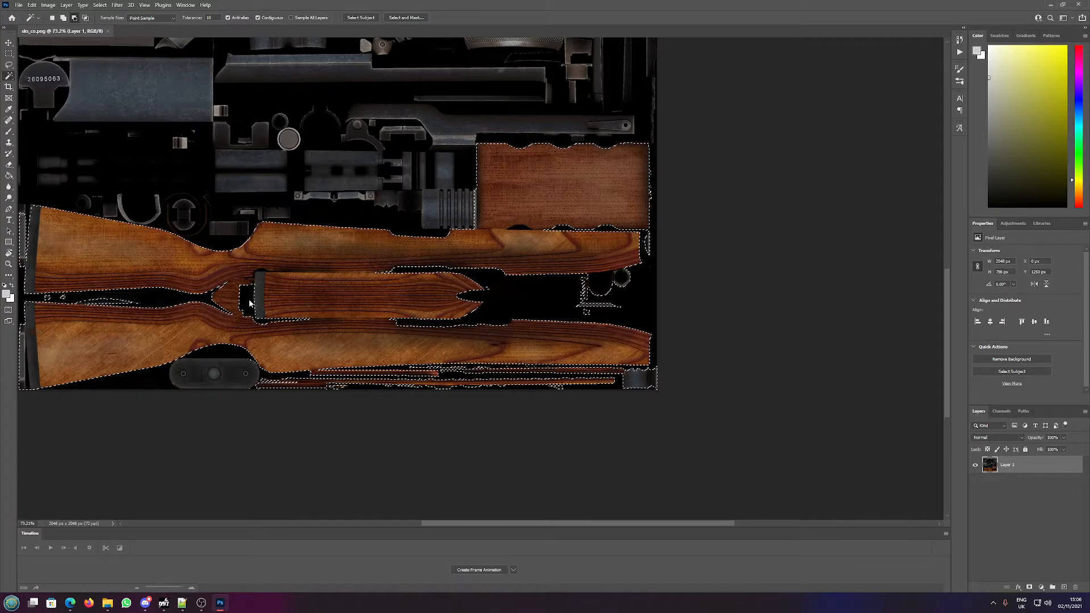
pyautogui.rightClick(551, 250)
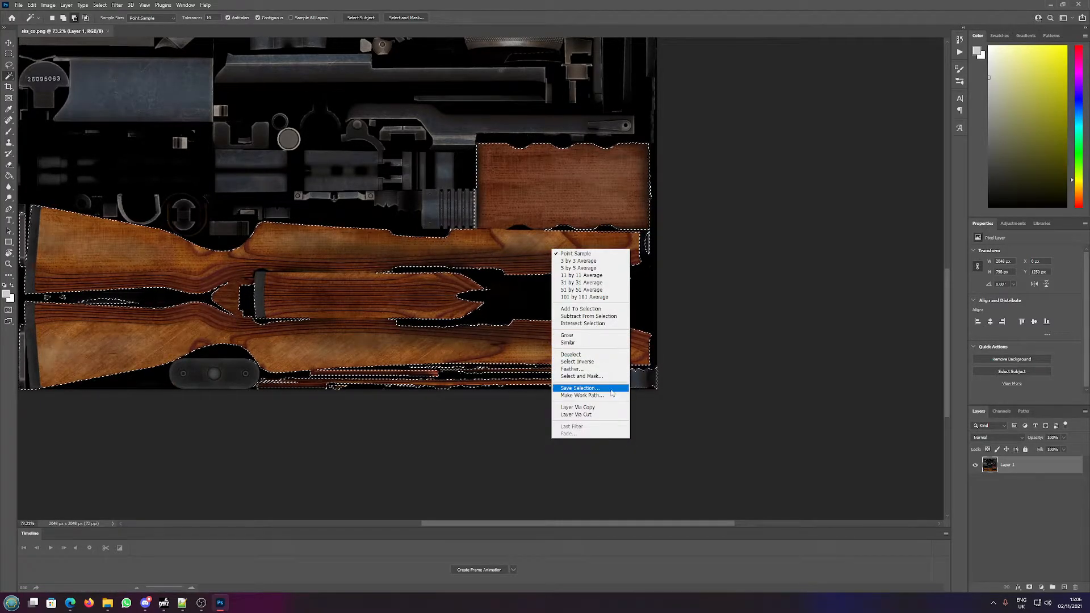
pyautogui.click(606, 415)
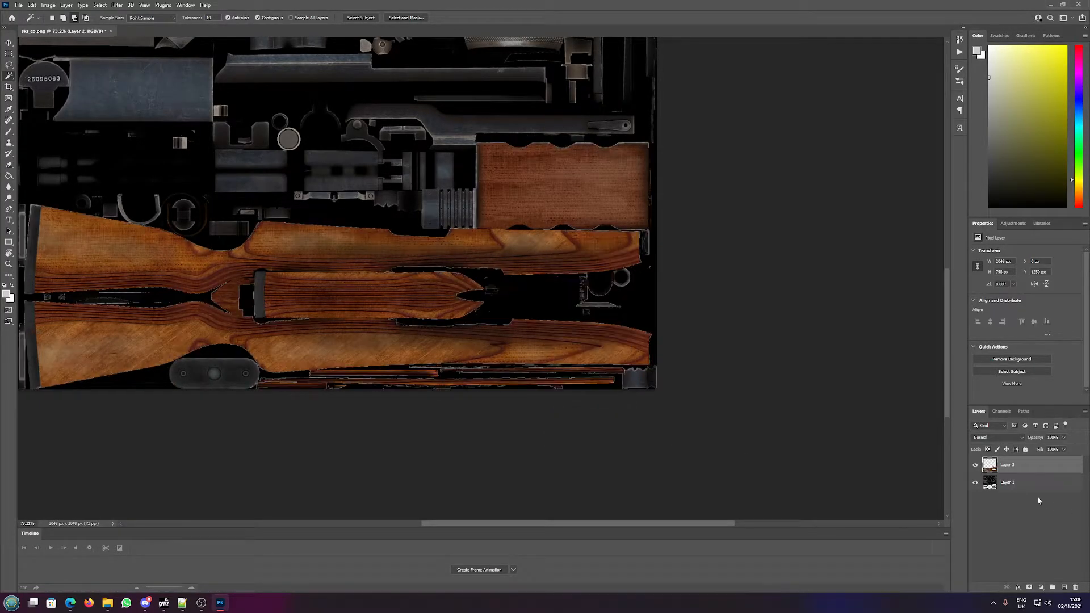
# - Check the wood separation by toggling the visibility of Layer 2 and then Layer 1
pyautogui.click(975, 465)
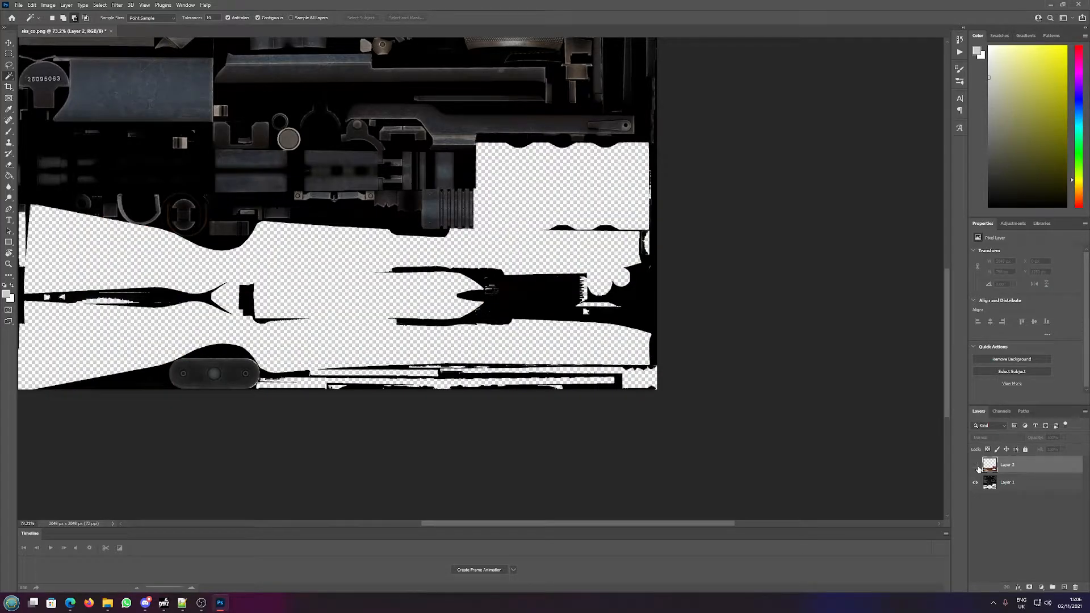
pyautogui.scroll(5, 400, 358)
pyautogui.scroll(-3, 400, 359)
pyautogui.click(976, 465)
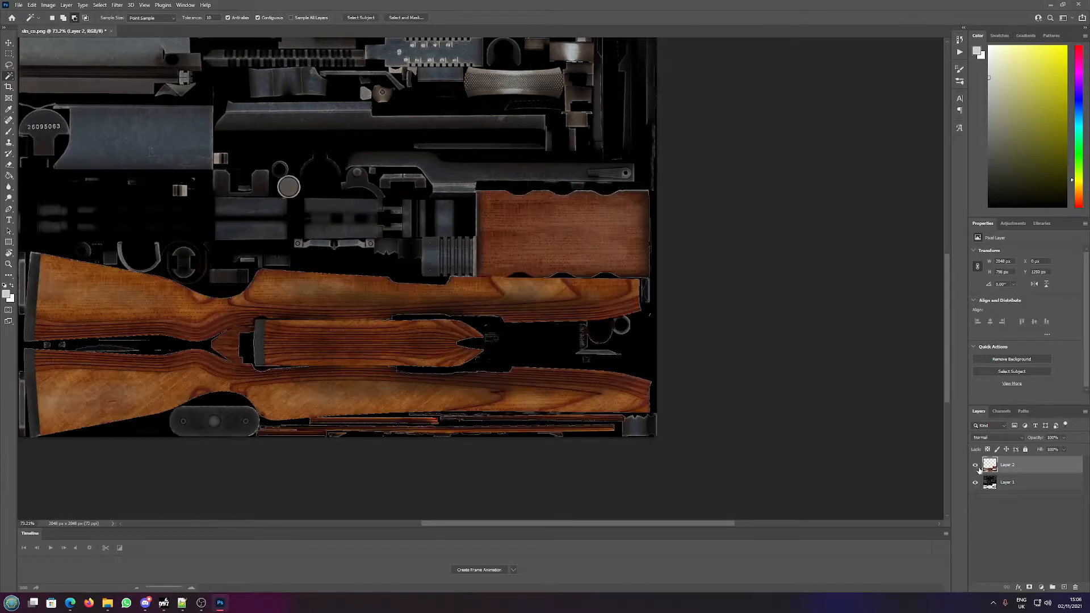
pyautogui.click(975, 482)
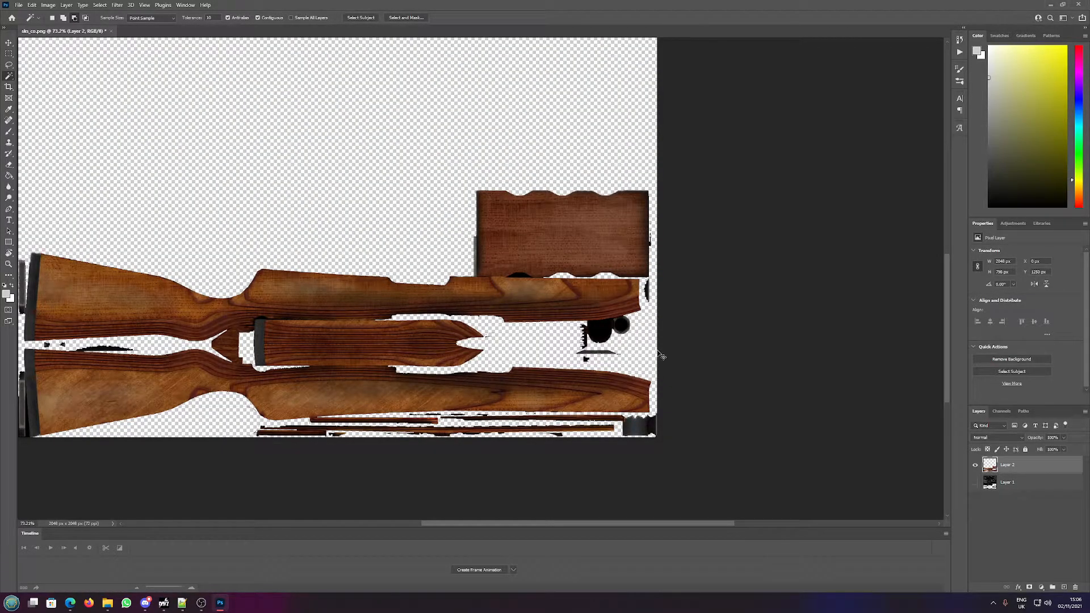
# - Undo the layer cut and subtract the butt plates and other metal parts from the wood selection with the Quick Selection tool
pyautogui.hotkey('ctrl', 'z')
pyautogui.hotkey('ctrl', 'z')
pyautogui.hotkey('ctrl', 'z')
pyautogui.hotkey('ctrl', 'z')
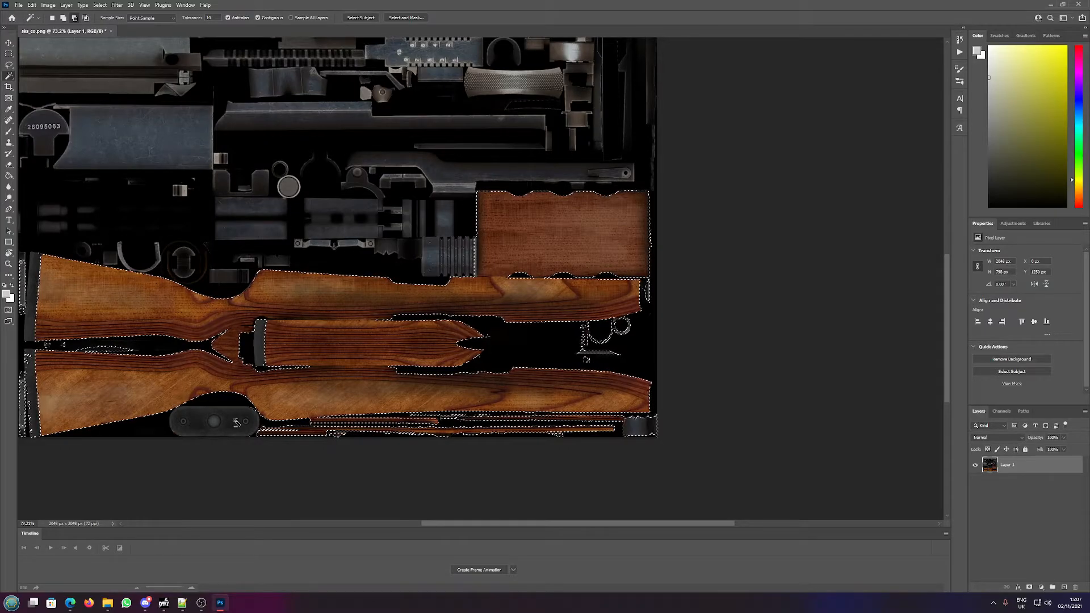
pyautogui.rightClick(9, 80)
pyautogui.click(43, 85)
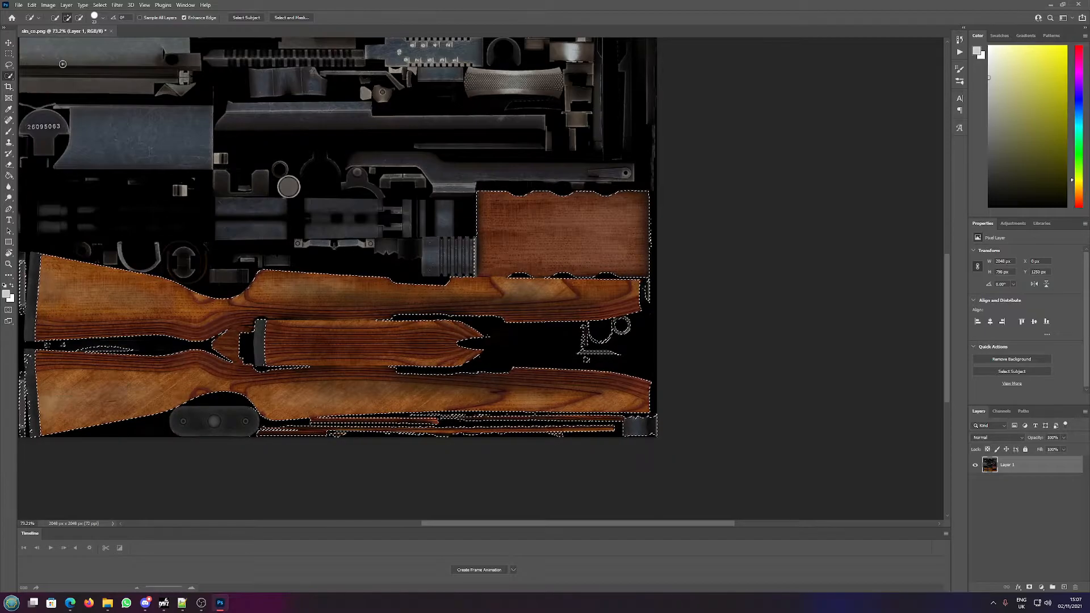
pyautogui.click(78, 18)
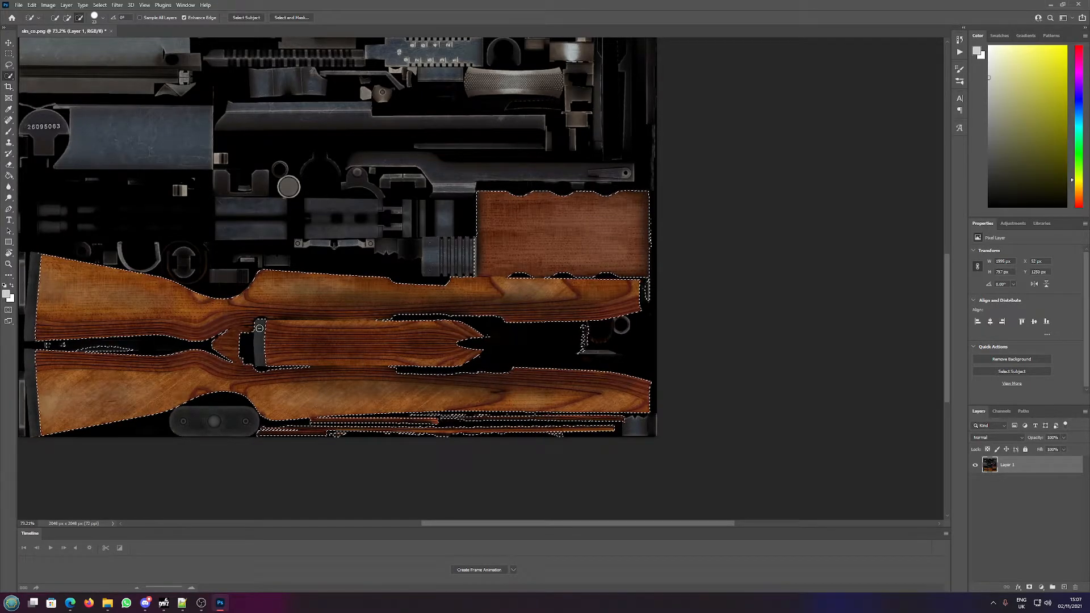
# - Cut the refined wood selection onto a new layer, check the separation, and hide the wood layer
pyautogui.rightClick(380, 351)
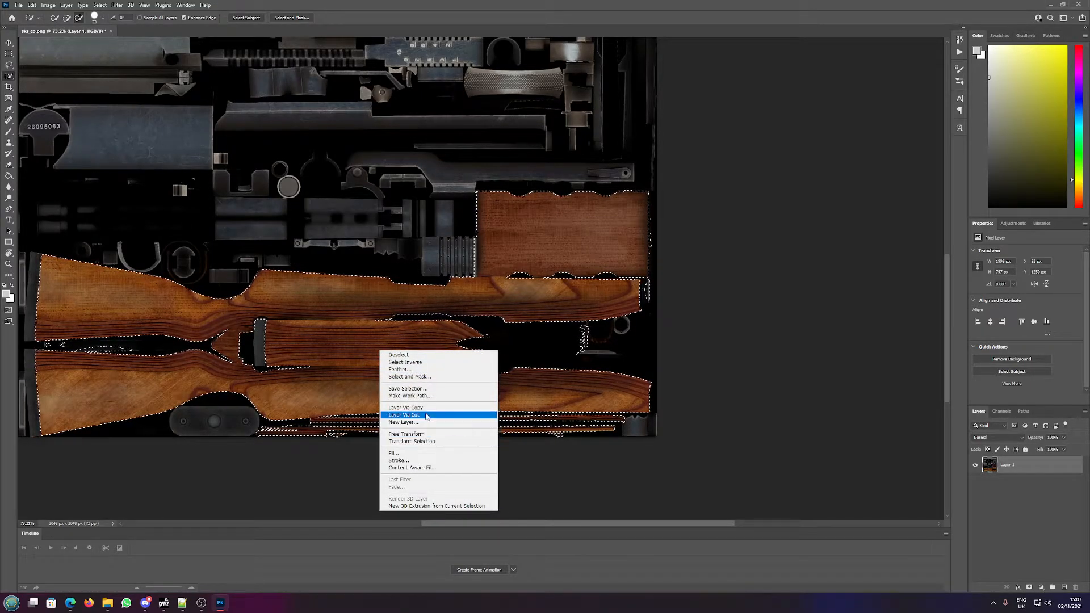
pyautogui.click(403, 415)
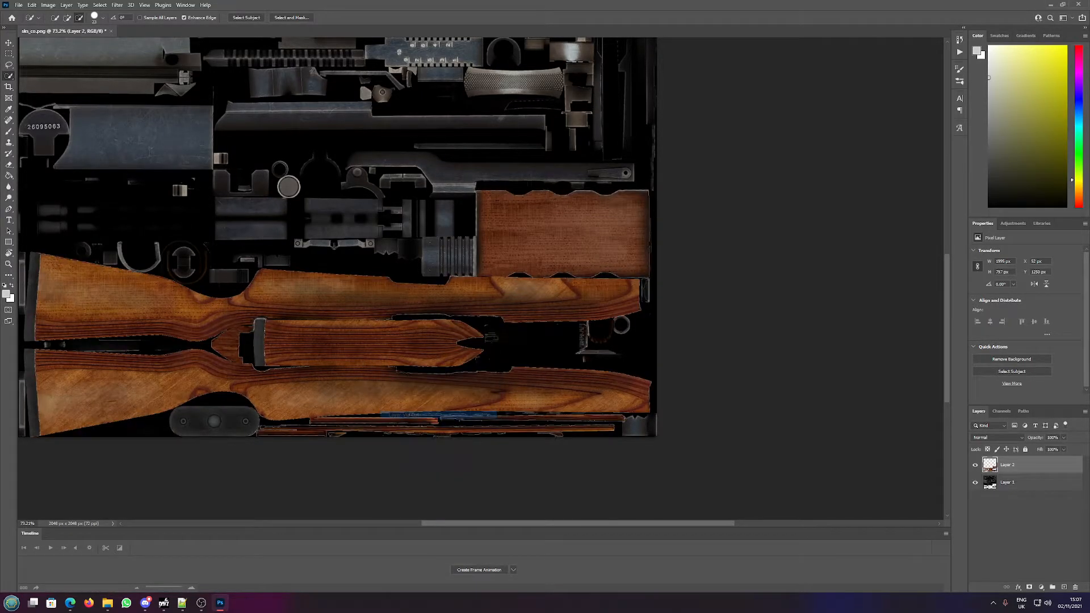
pyautogui.click(975, 483)
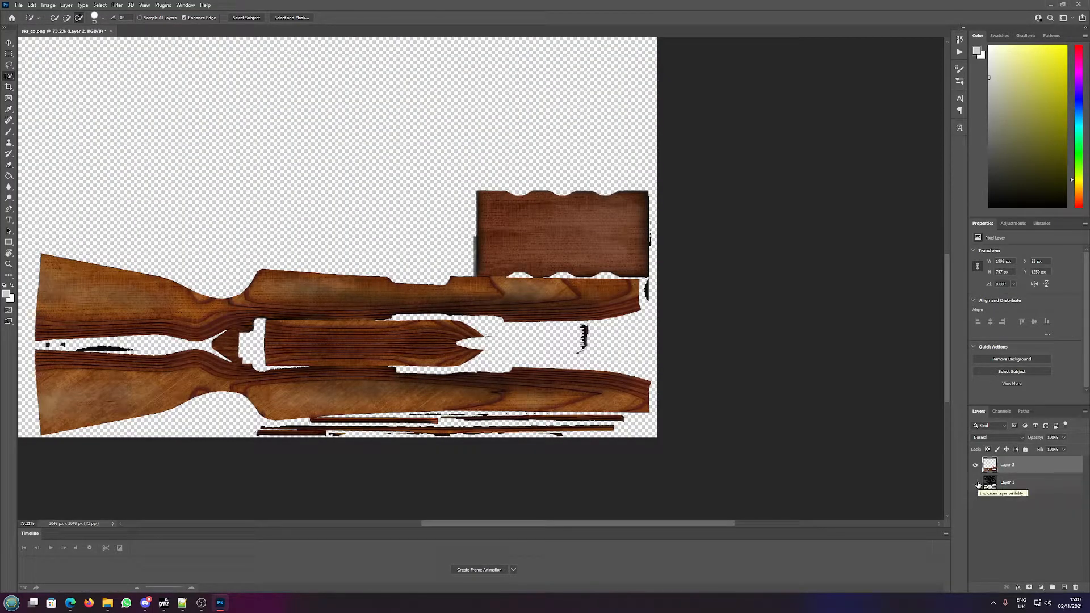
pyautogui.click(976, 483)
pyautogui.scroll(-2, 730, 411)
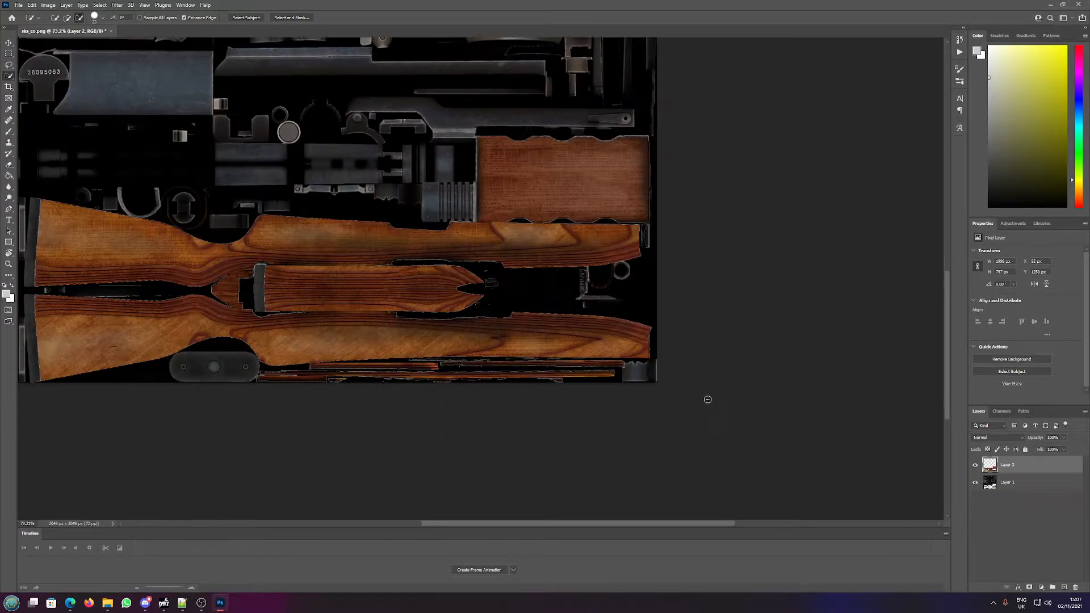
pyautogui.scroll(3, 708, 397)
pyautogui.keyDown('alt'); pyautogui.scroll(-5, 732, 392); pyautogui.keyUp('alt')
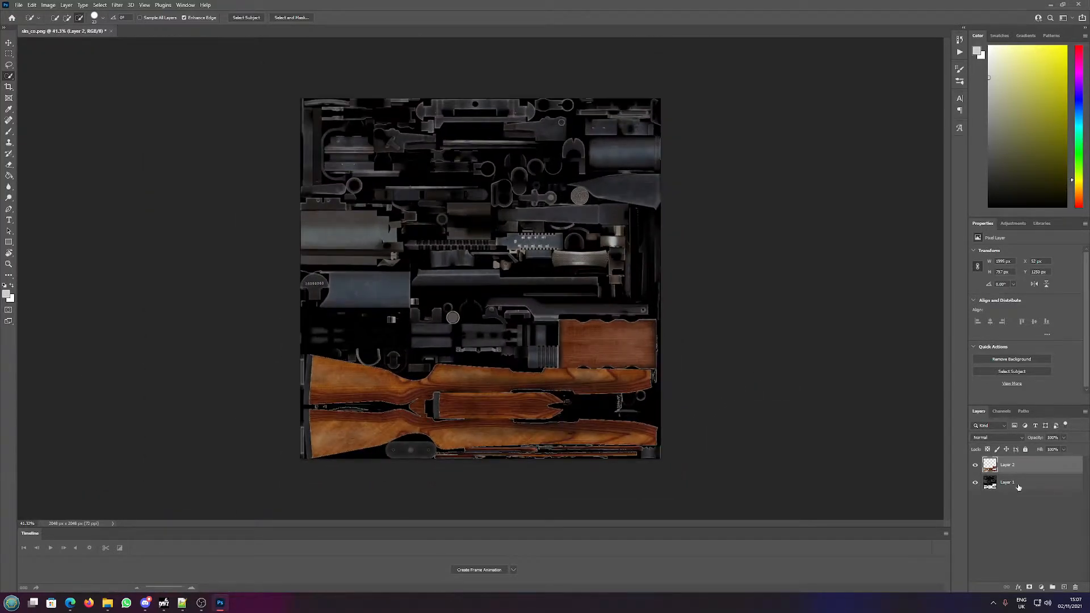
pyautogui.click(976, 465)
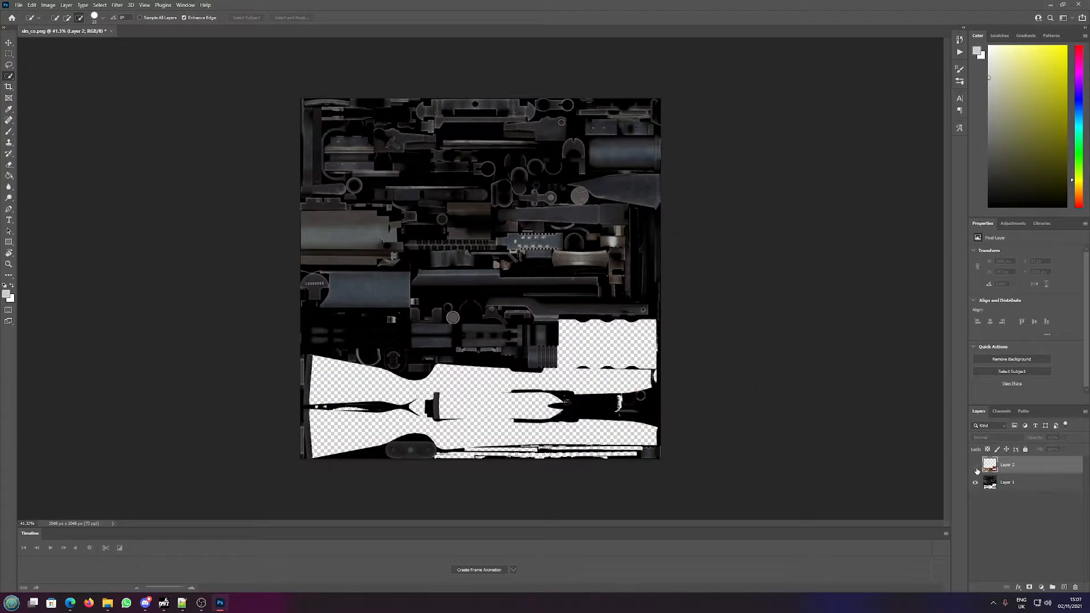
# - Open Trip6.png from the Edits\1080\New 1080 folder on drive P: as a separate Photoshop document
pyautogui.click(112, 603)
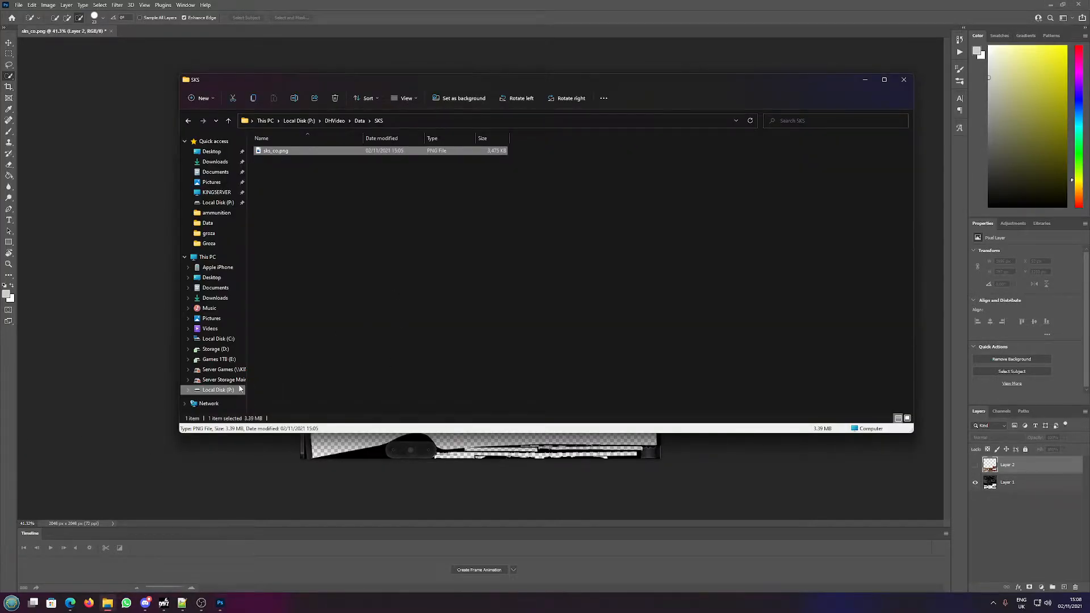
pyautogui.click(218, 389)
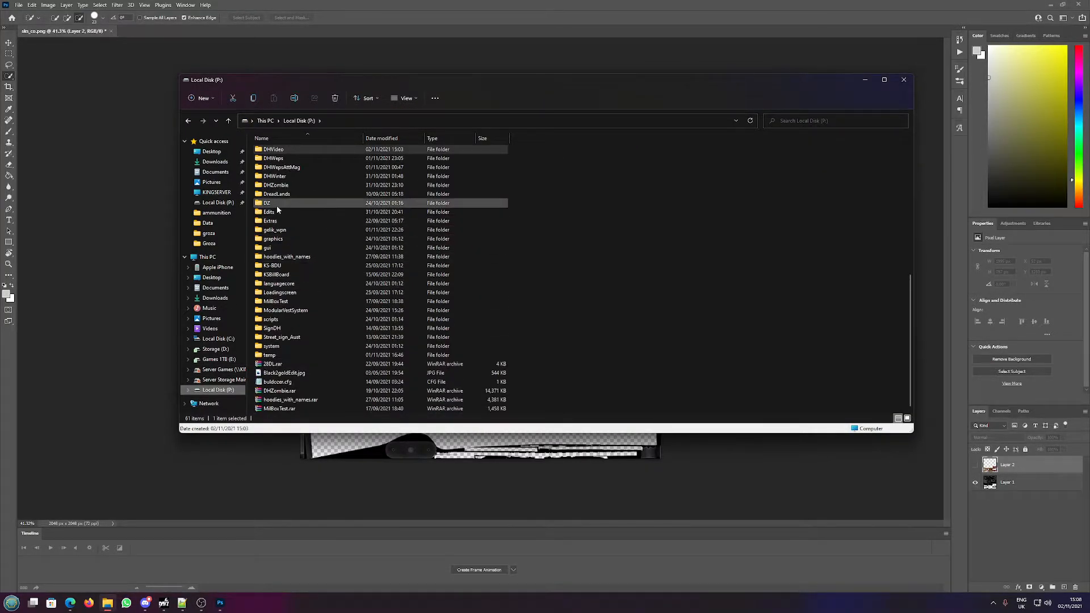
pyautogui.doubleClick(276, 210)
pyautogui.doubleClick(298, 159)
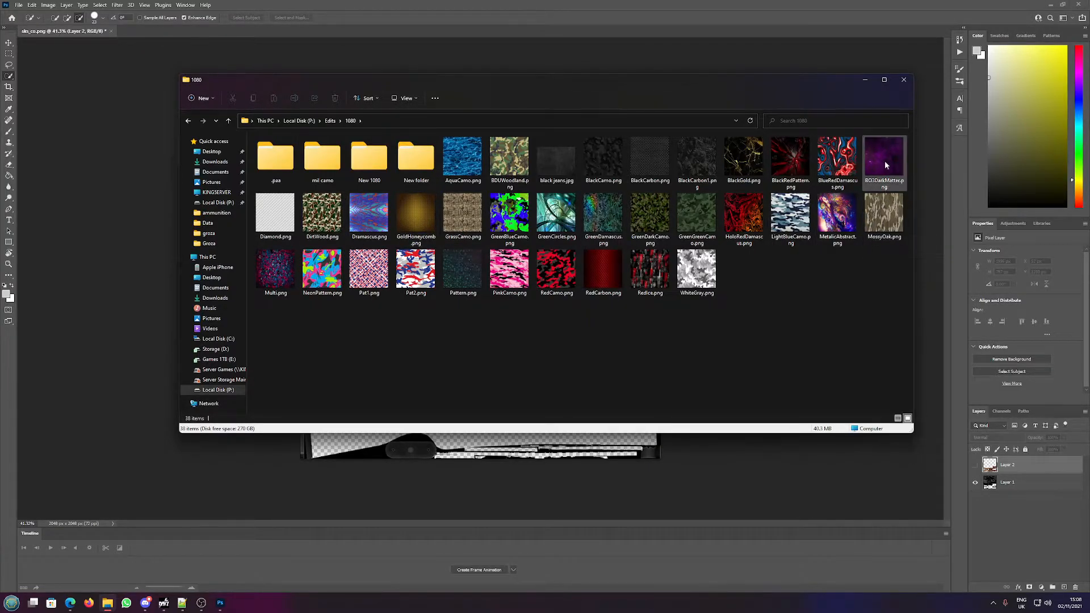
pyautogui.doubleClick(373, 152)
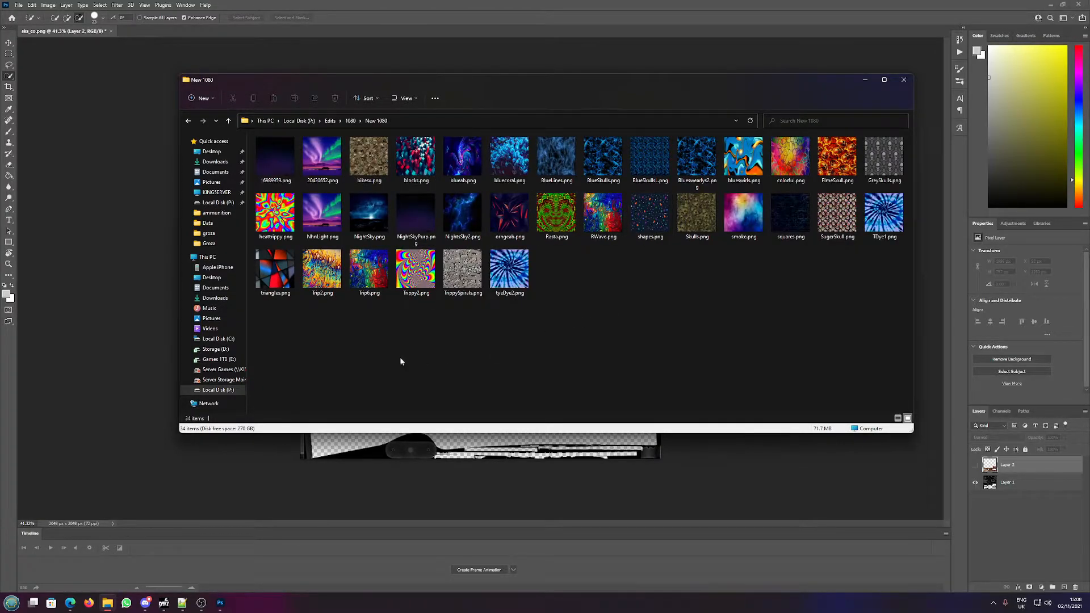
pyautogui.click(368, 270)
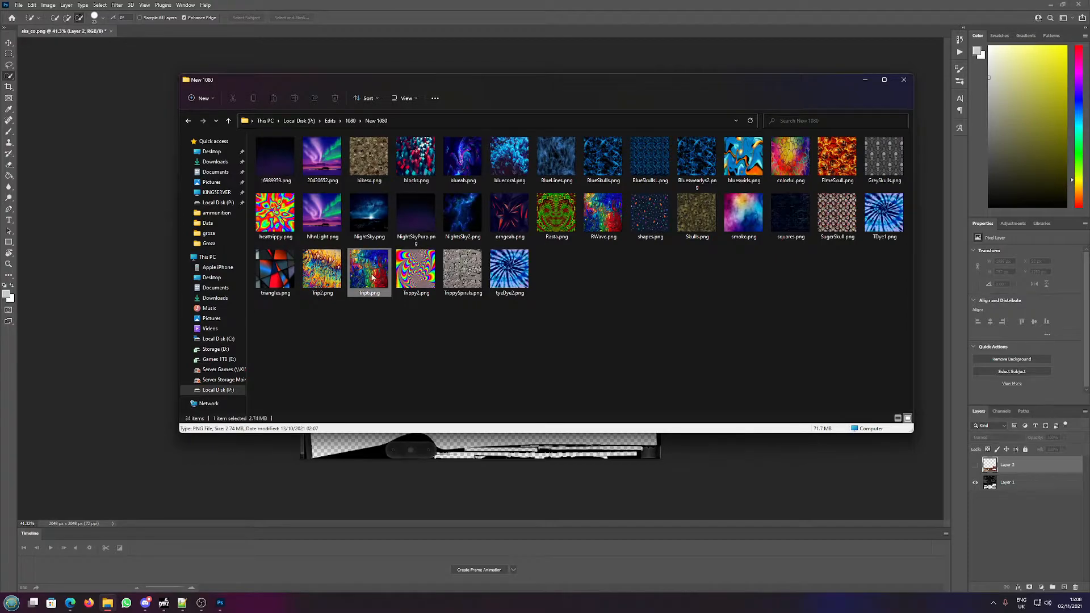
pyautogui.moveTo(250, 24); pyautogui.dragTo(250, 31)
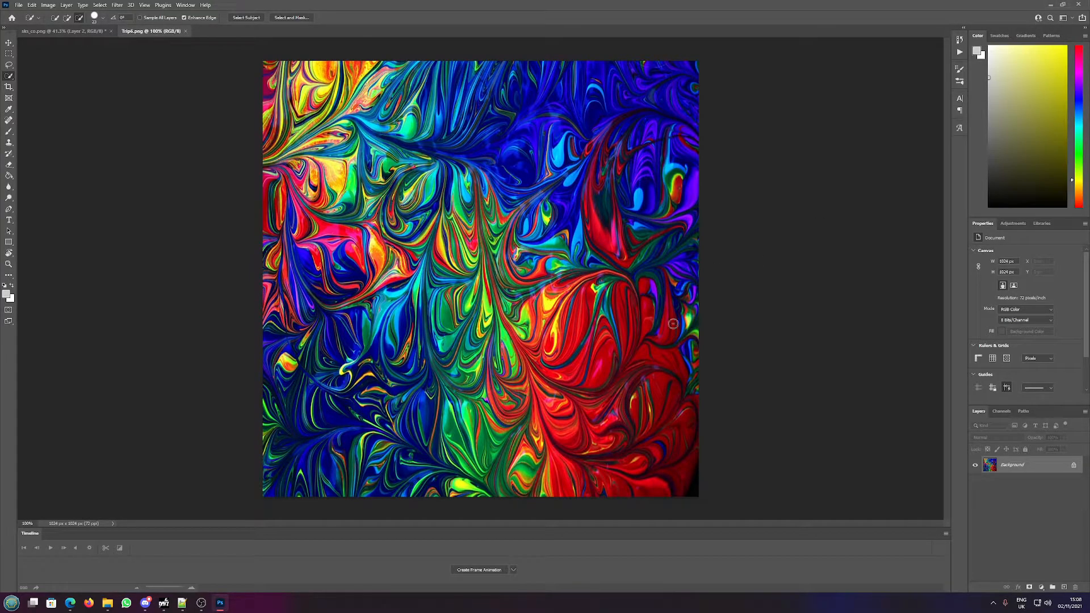
# - Select the whole Trip6.png image, define it as a pattern named Trippy6, and close the image
pyautogui.click(99, 5)
pyautogui.click(105, 15)
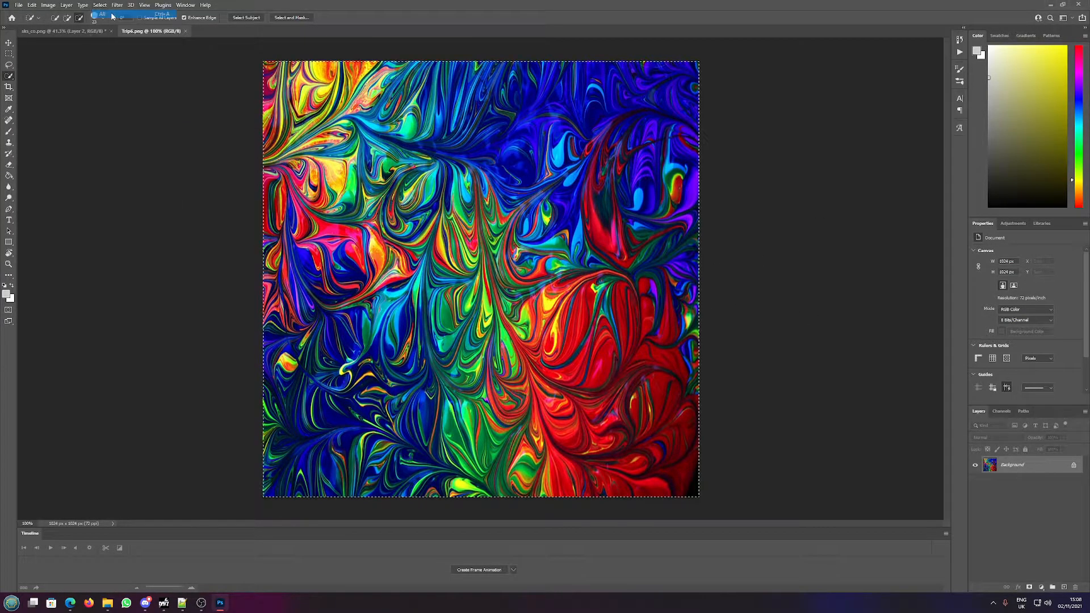
pyautogui.click(48, 5)
pyautogui.moveTo(32, 5)
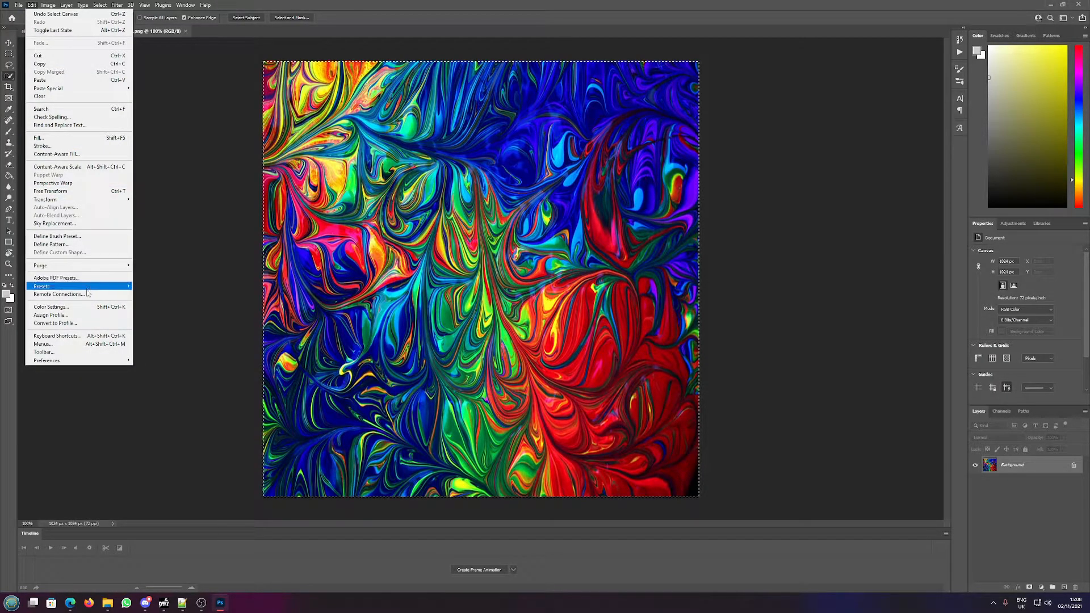
pyautogui.click(72, 244)
pyautogui.write('Trippy6')
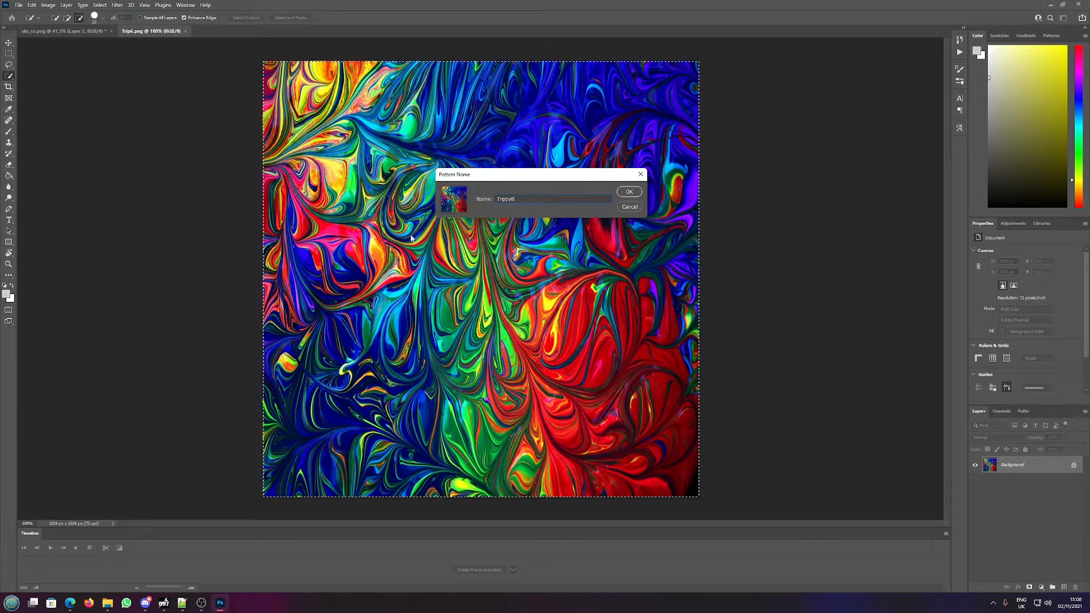
pyautogui.press('Return')
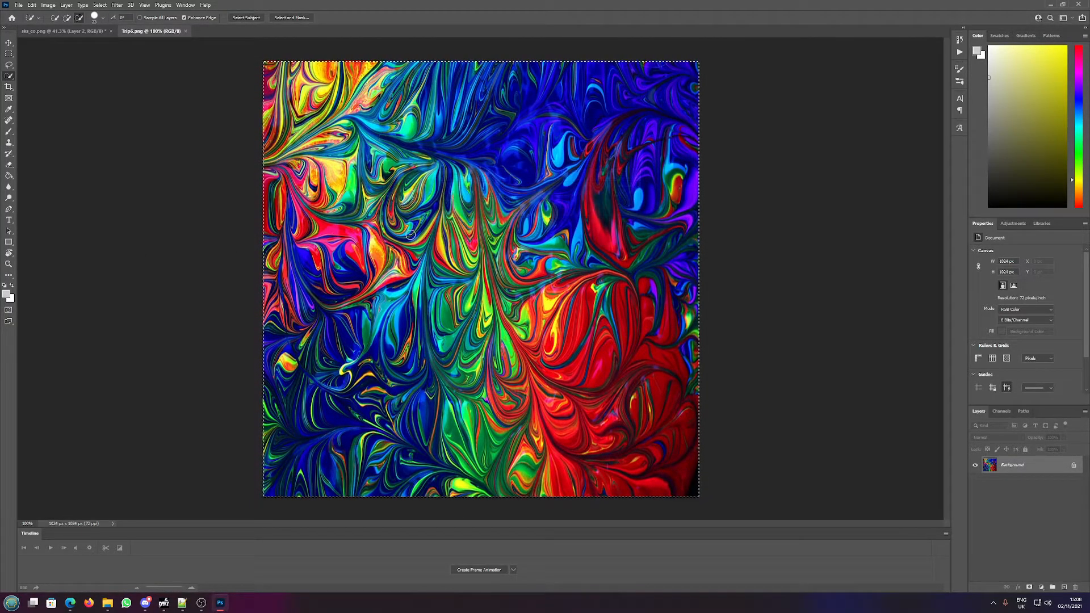
pyautogui.click(186, 31)
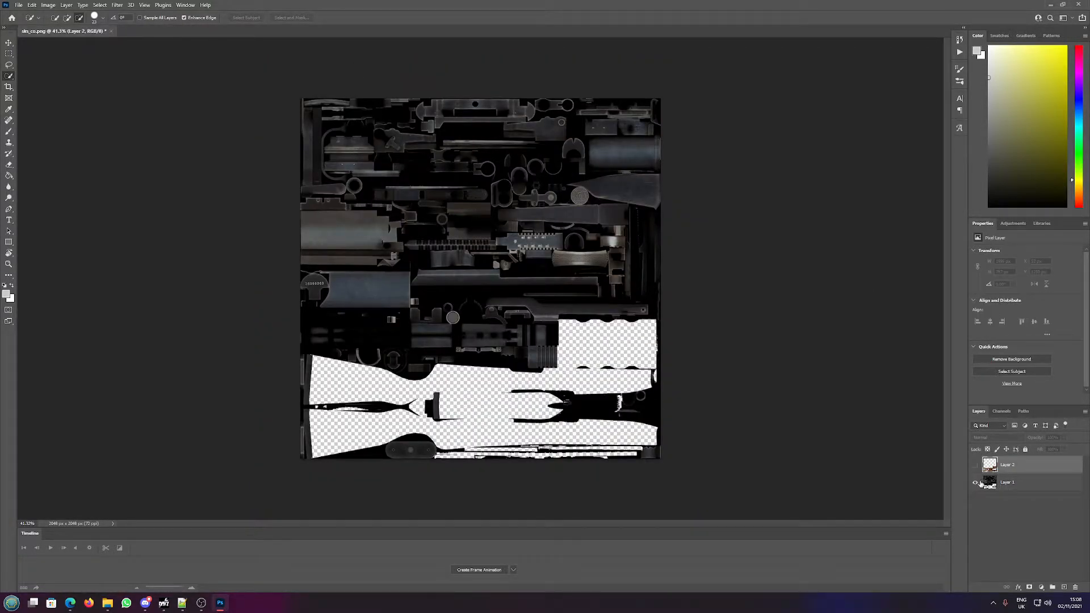
# - Add a Pattern Overlay to Layer 1 in sks_co.png using the new Trippy6 pattern
pyautogui.rightClick(1010, 487)
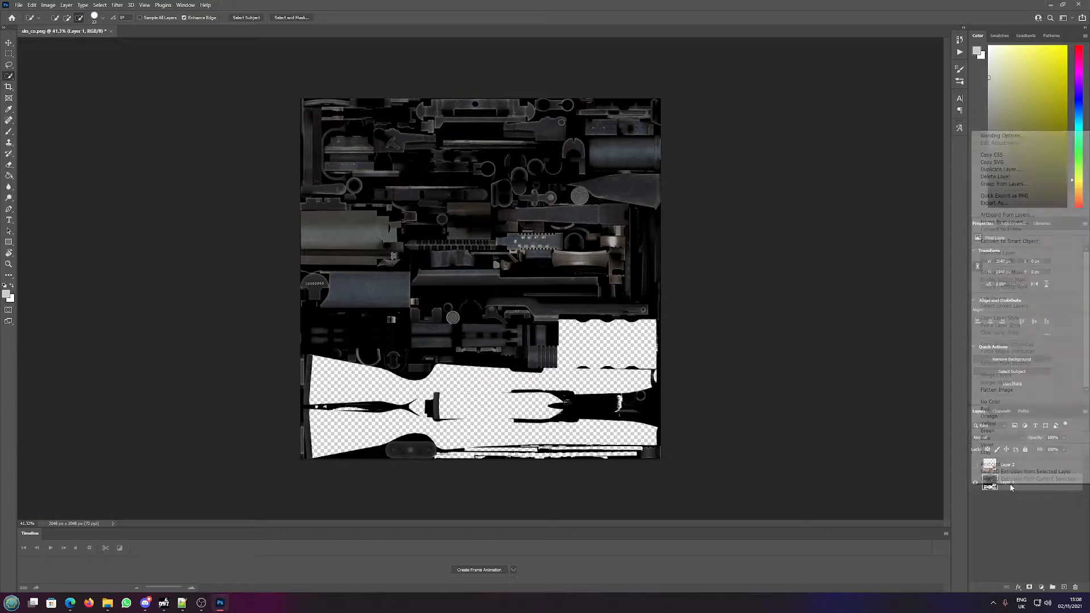
pyautogui.click(1002, 137)
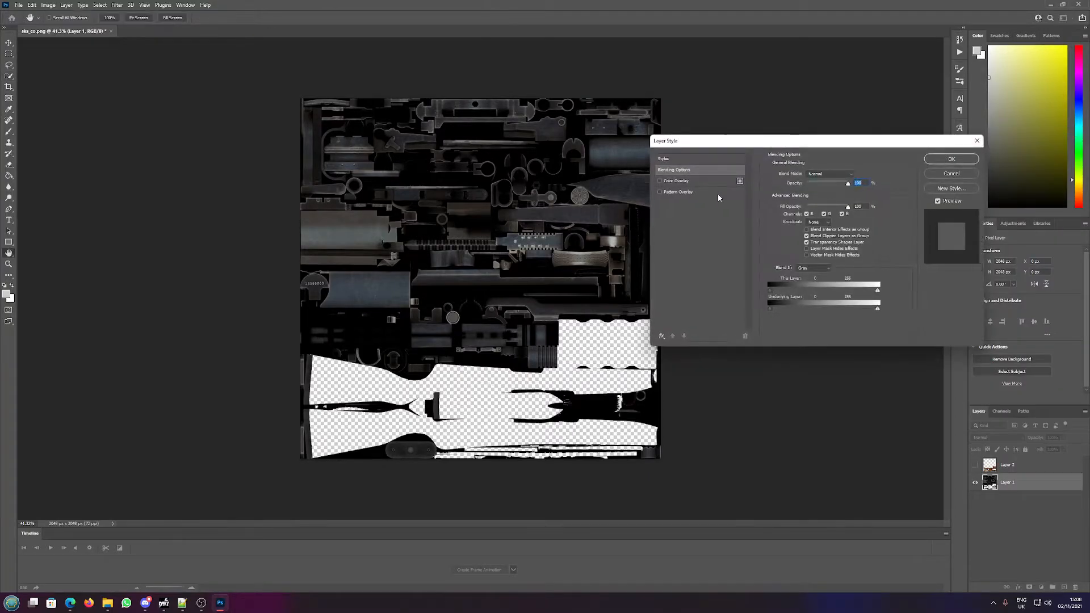
pyautogui.click(658, 192)
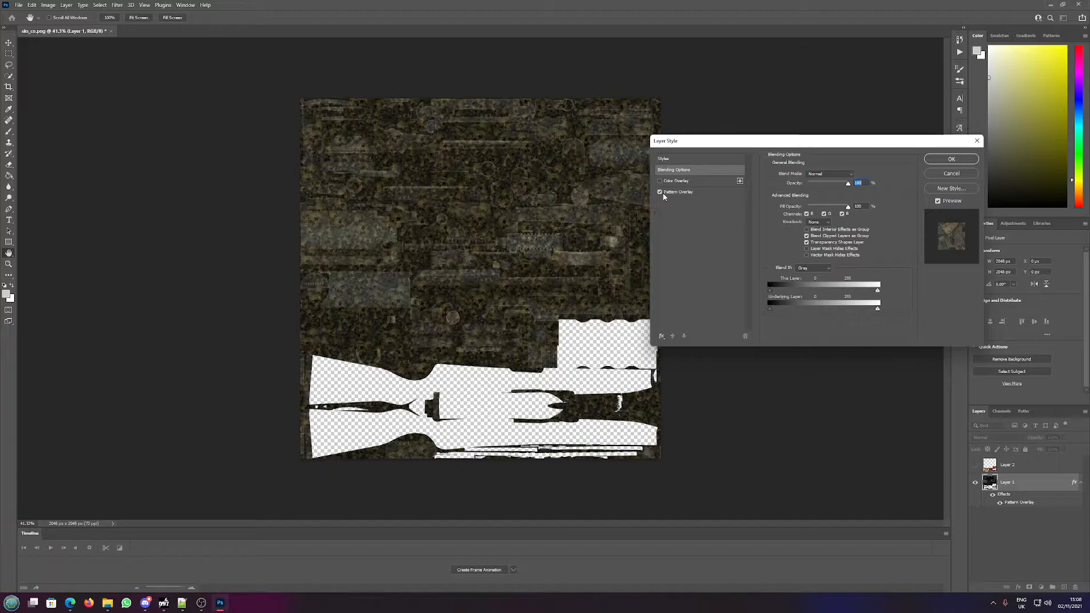
pyautogui.click(690, 192)
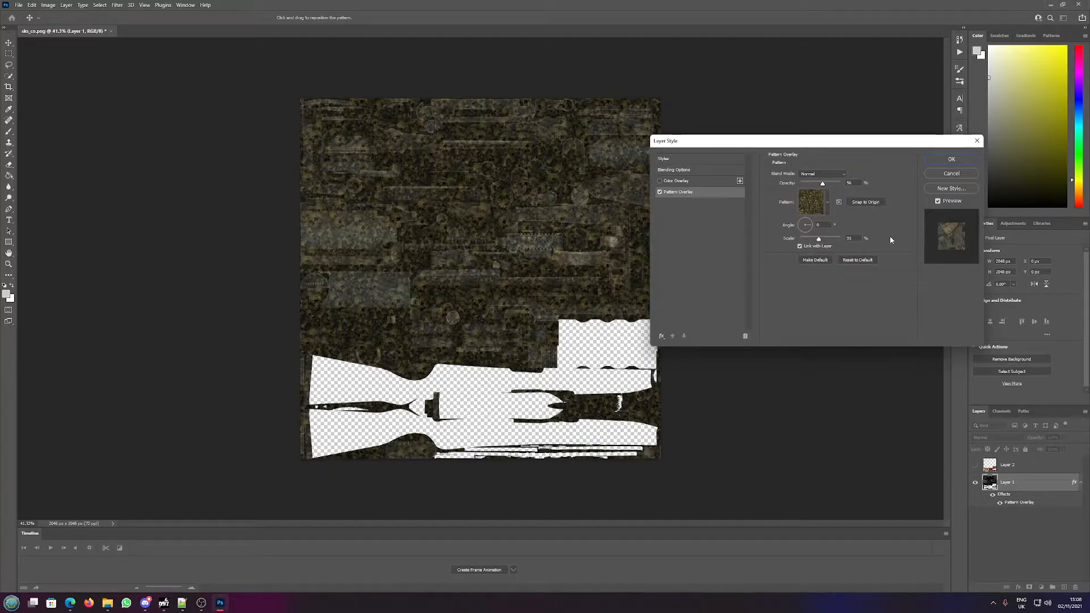
pyautogui.click(810, 202)
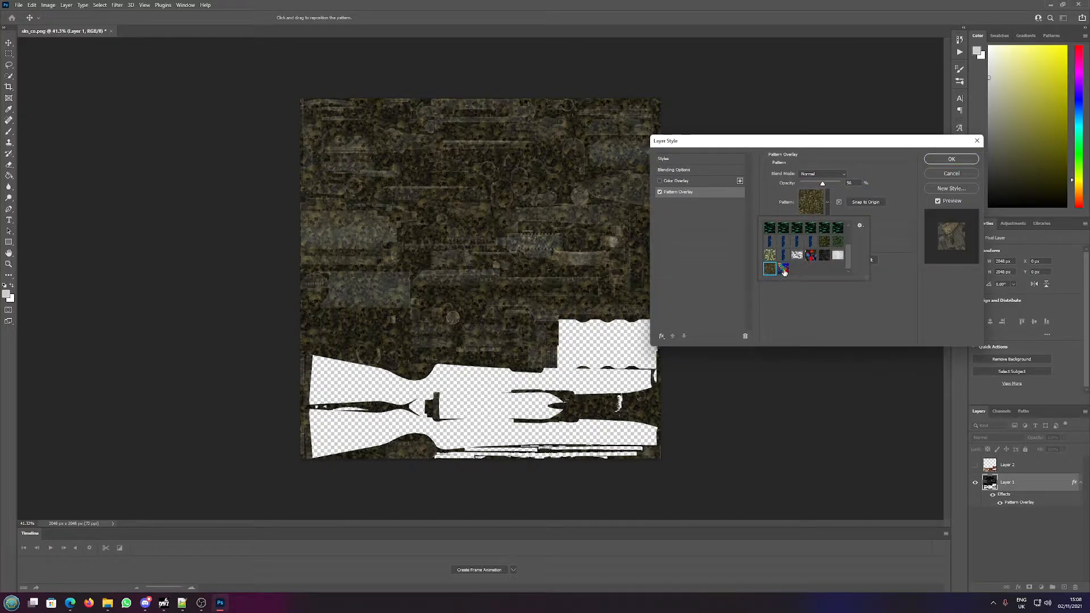
pyautogui.click(782, 269)
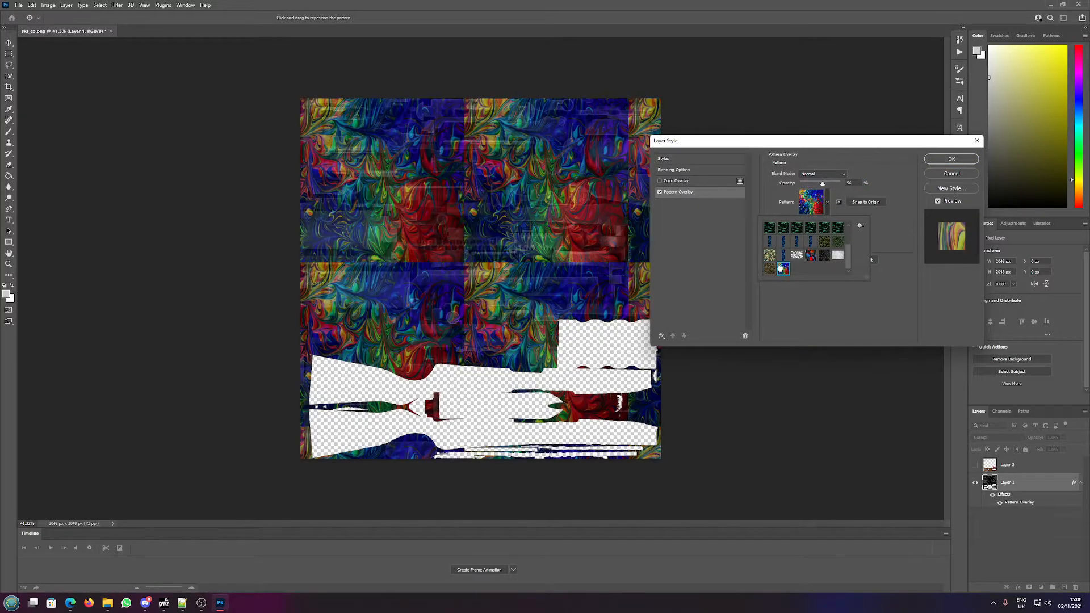
pyautogui.click(950, 157)
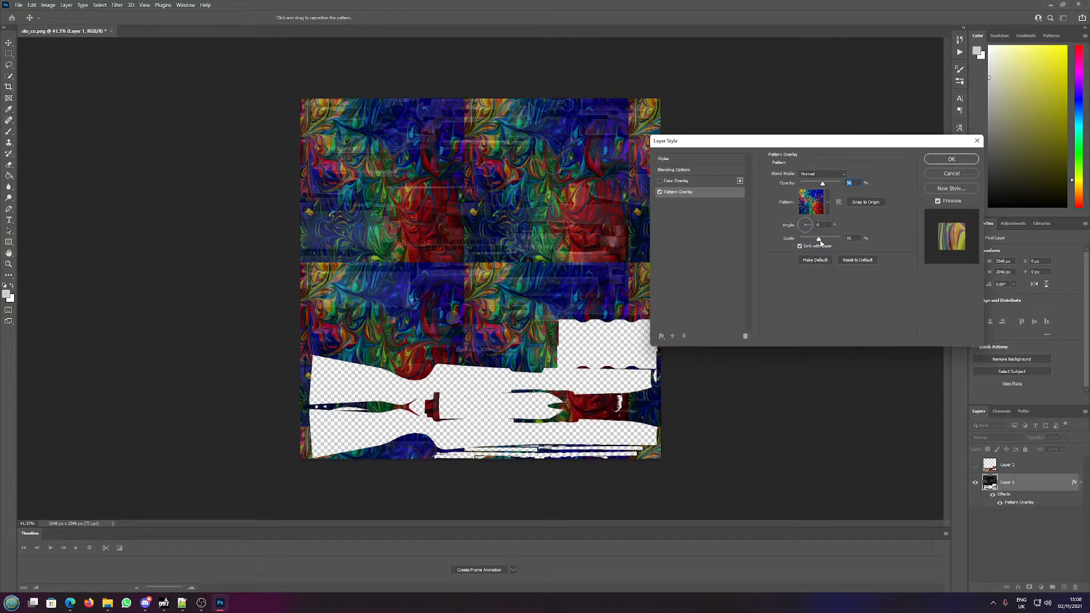
# - Enlarge the overlay pattern until one tile spans the whole texture, fine-tune its opacity, and apply the layer style
pyautogui.moveTo(820, 240)
pyautogui.mouseDown()
pyautogui.moveTo(801, 240)
pyautogui.moveTo(824, 241)
pyautogui.mouseUp()
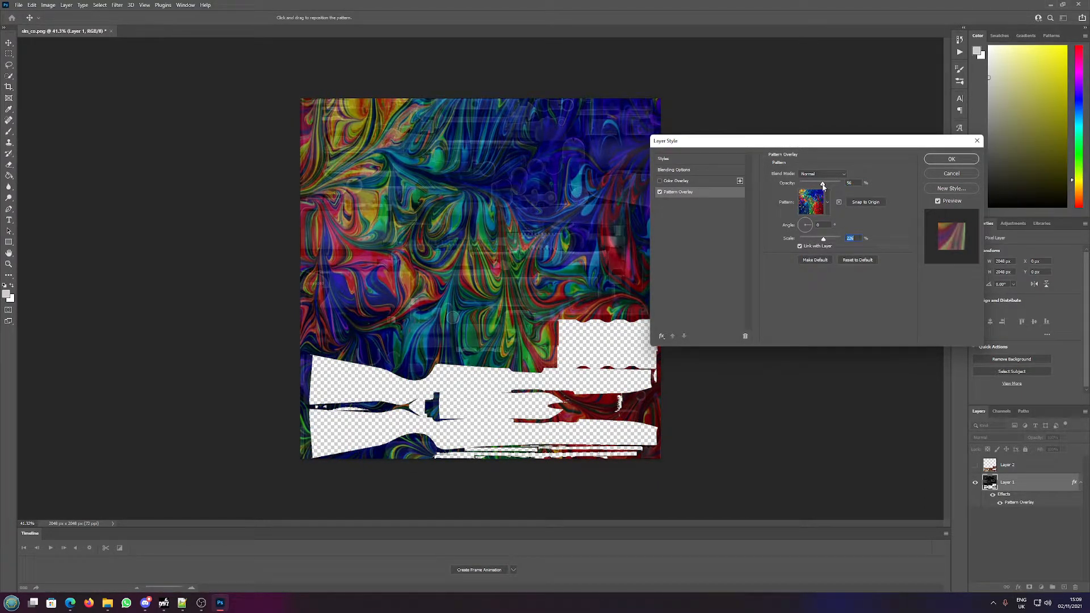
pyautogui.moveTo(822, 186); pyautogui.dragTo(825, 188)
pyautogui.click(950, 158)
pyautogui.press('w')
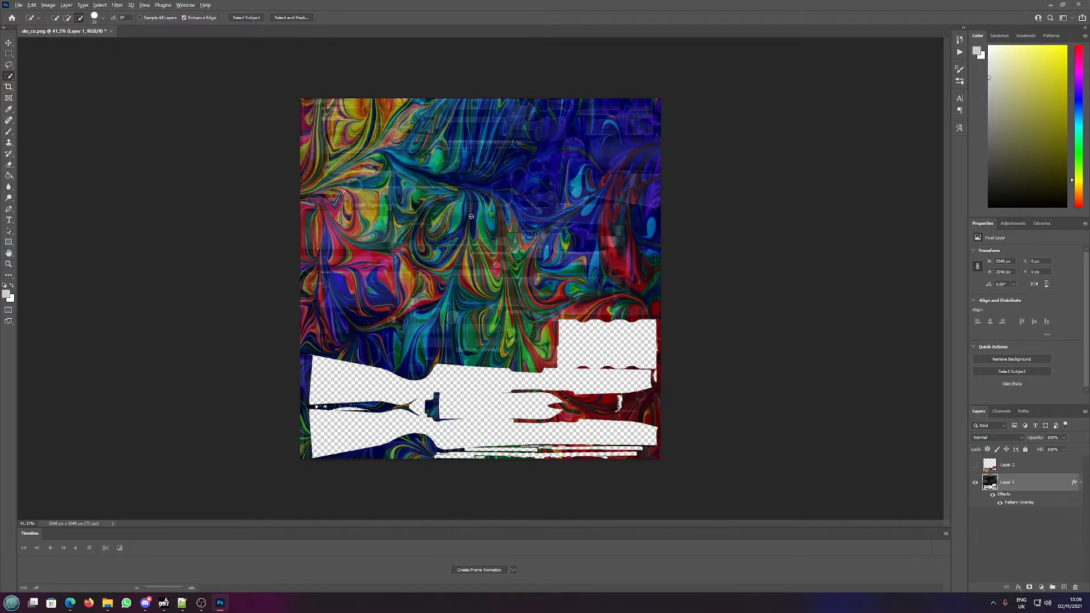
# - Inspect the patterned metal parts up close and show the wood layer again
pyautogui.keyDown('alt'); pyautogui.scroll(3, 471, 217); pyautogui.keyUp('alt')
pyautogui.keyDown('alt'); pyautogui.scroll(3, 616, 57); pyautogui.keyUp('alt')
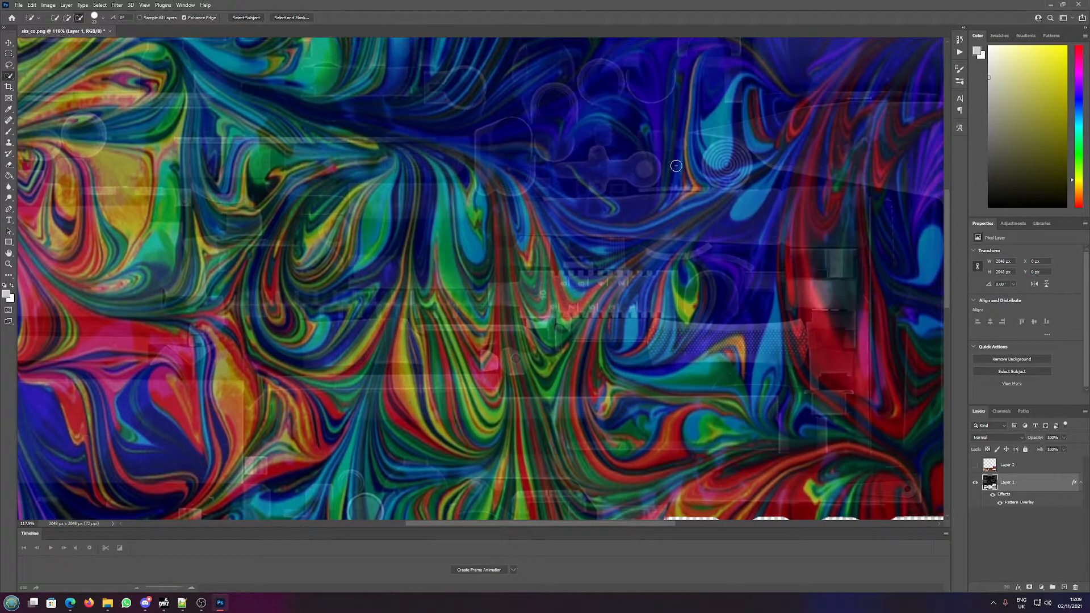
pyautogui.keyDown('alt'); pyautogui.scroll(-5, 674, 165); pyautogui.keyUp('alt')
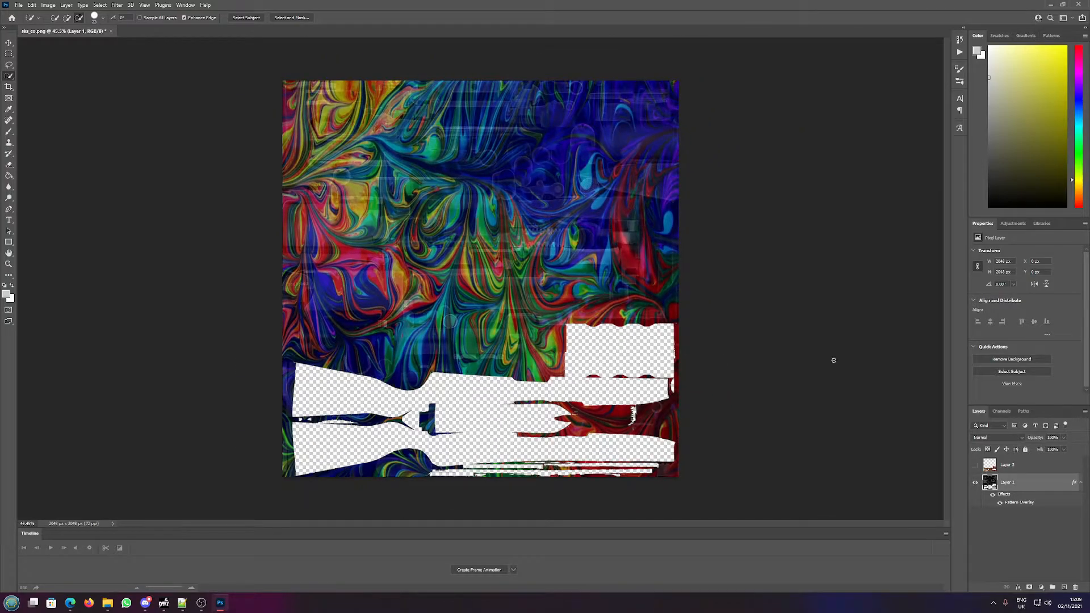
pyautogui.click(975, 465)
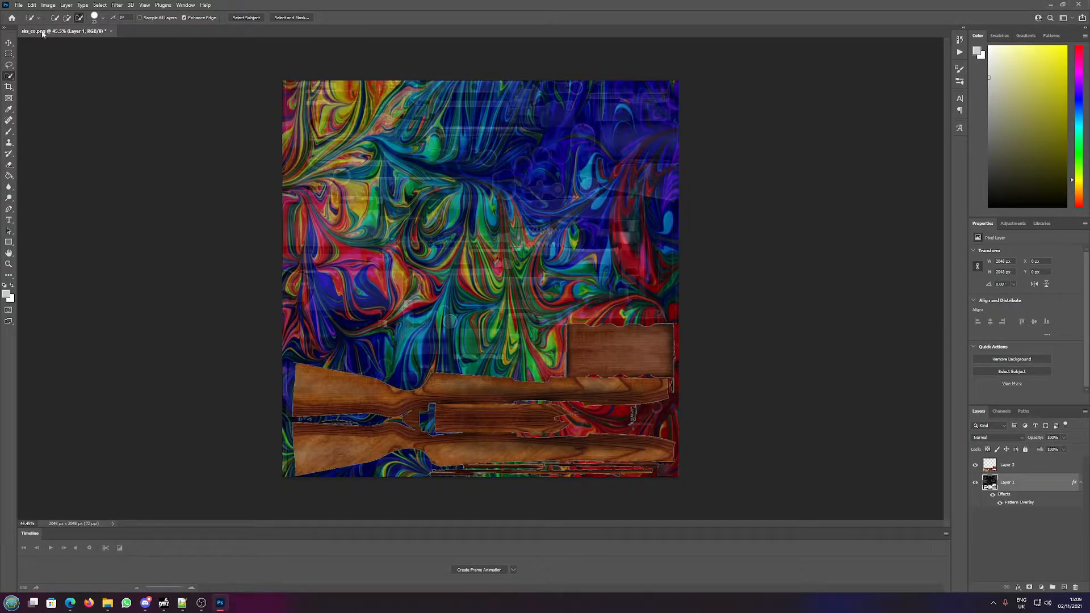
# - Save the retextured image as a PNG named sks_Trippy6.png in the DHVideo\Data\SKS folder with the smallest file size option
pyautogui.click(20, 5)
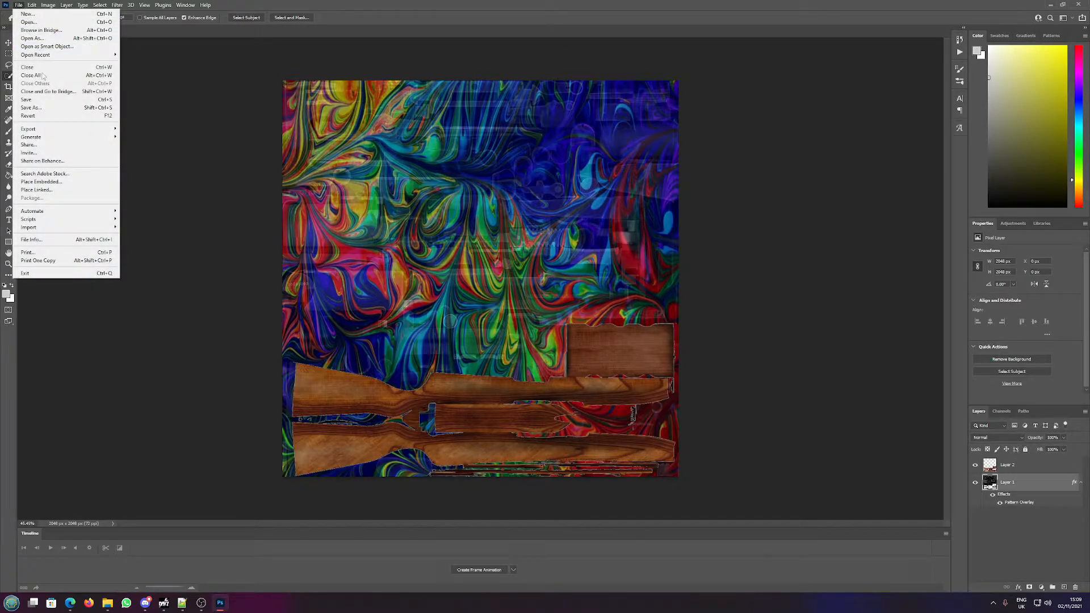
pyautogui.click(44, 111)
pyautogui.moveTo(199, 15); pyautogui.dragTo(278, 63)
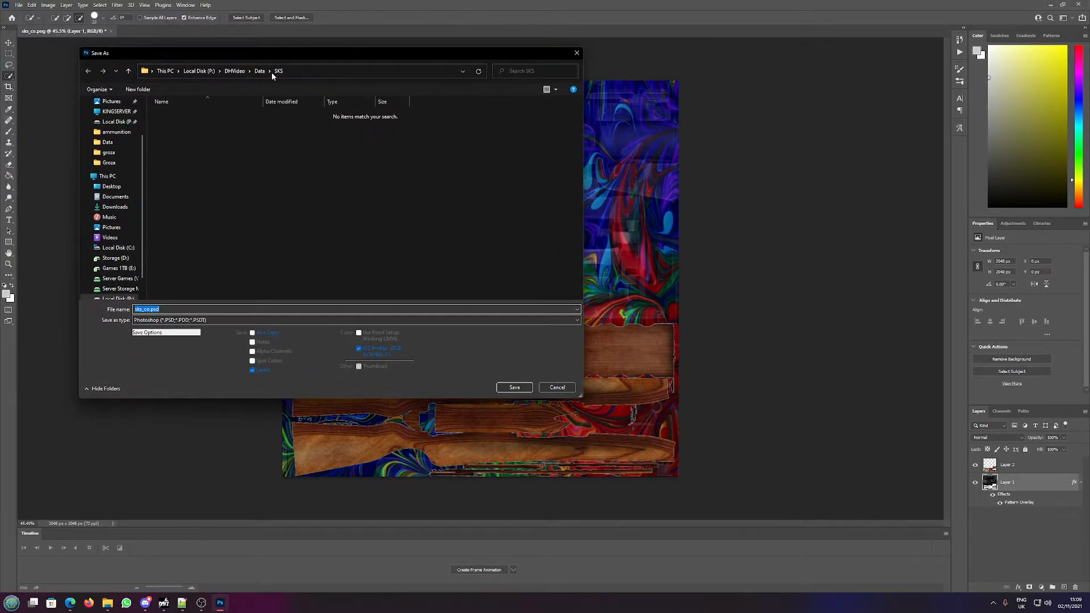
pyautogui.click(193, 320)
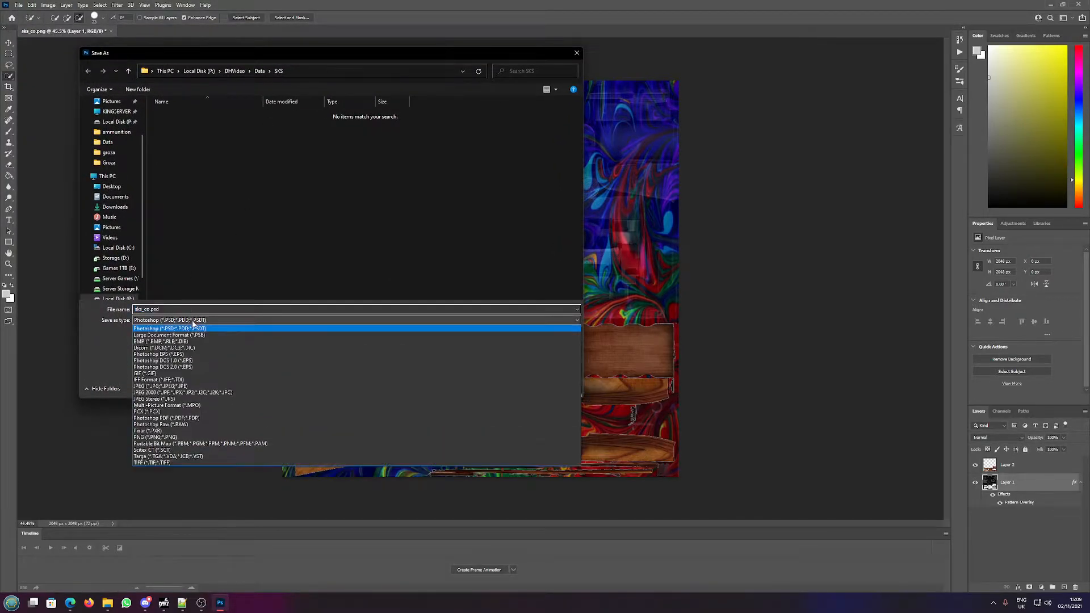
pyautogui.click(170, 444)
pyautogui.click(189, 310)
pyautogui.click(189, 310)
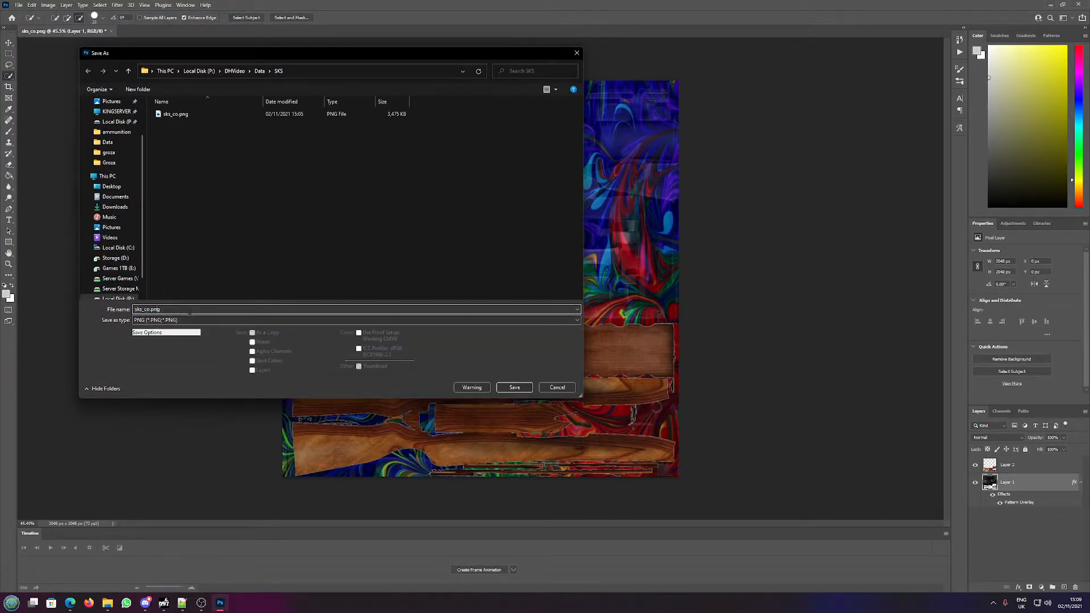
pyautogui.press('BackSpace')
pyautogui.press('BackSpace')
pyautogui.write('Trippy')
pyautogui.press('Return')
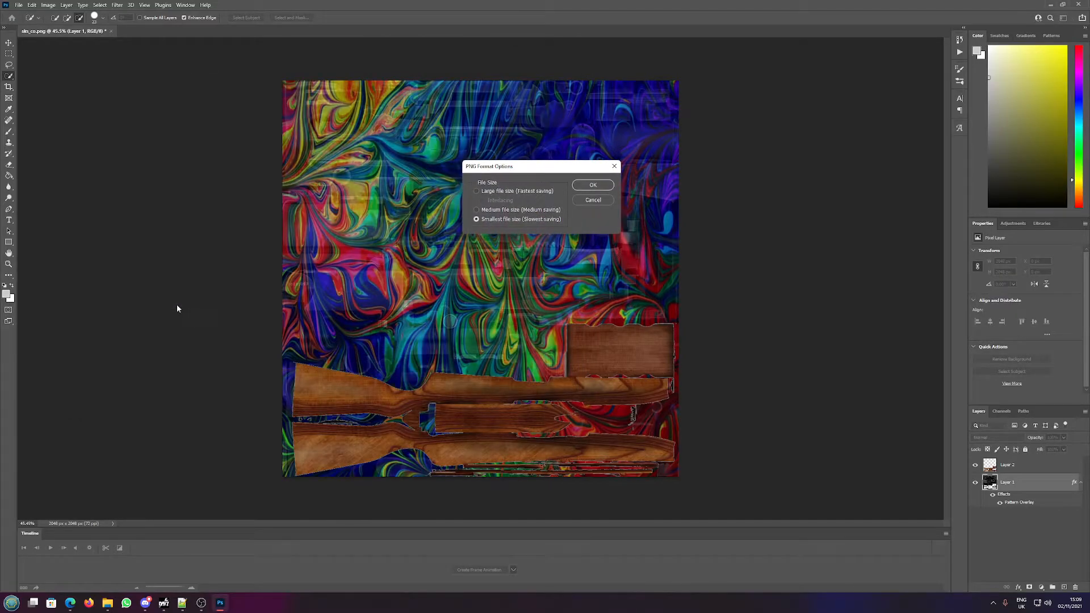
pyautogui.click(596, 186)
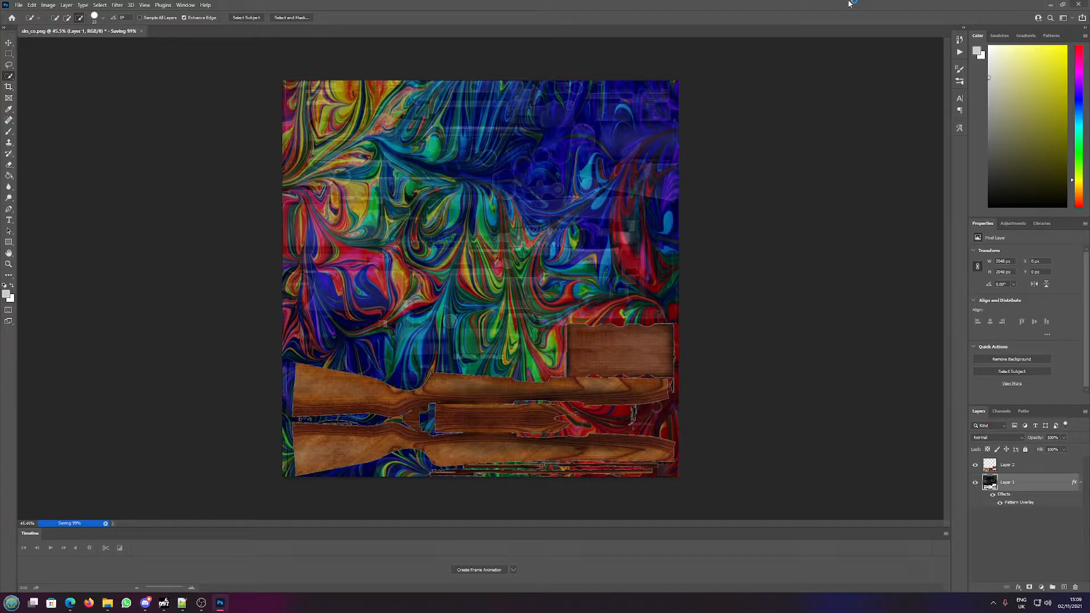
# - Switch to File Explorer and check the exported sks_Trippy6.png in the P:\DHVideo\Data\SKS folder
pyautogui.click(1050, 4)
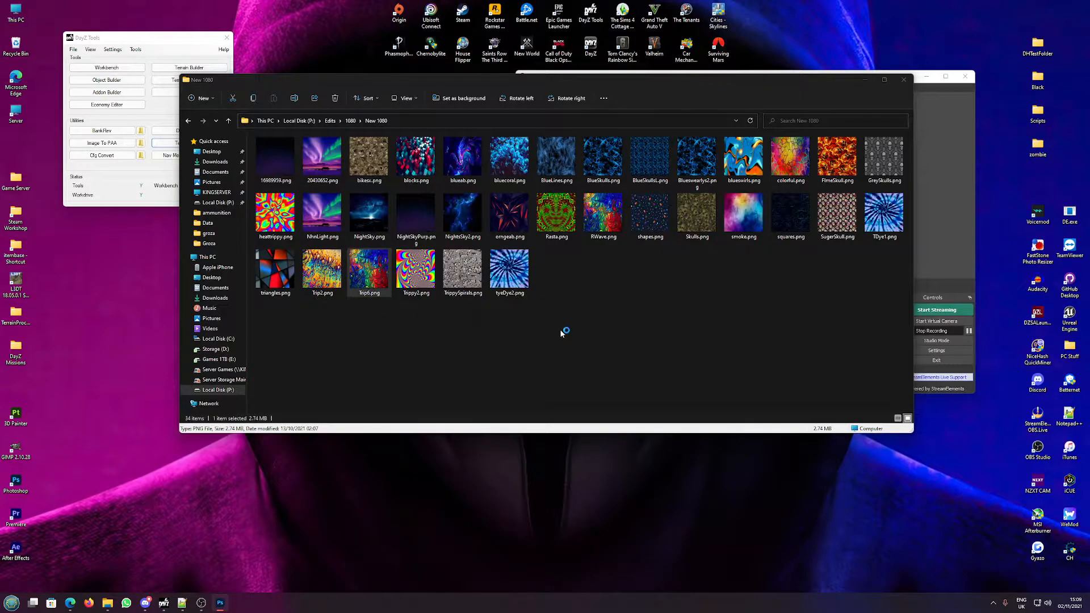
pyautogui.hotkey('alt', 'Left')
pyautogui.hotkey('alt', 'Left')
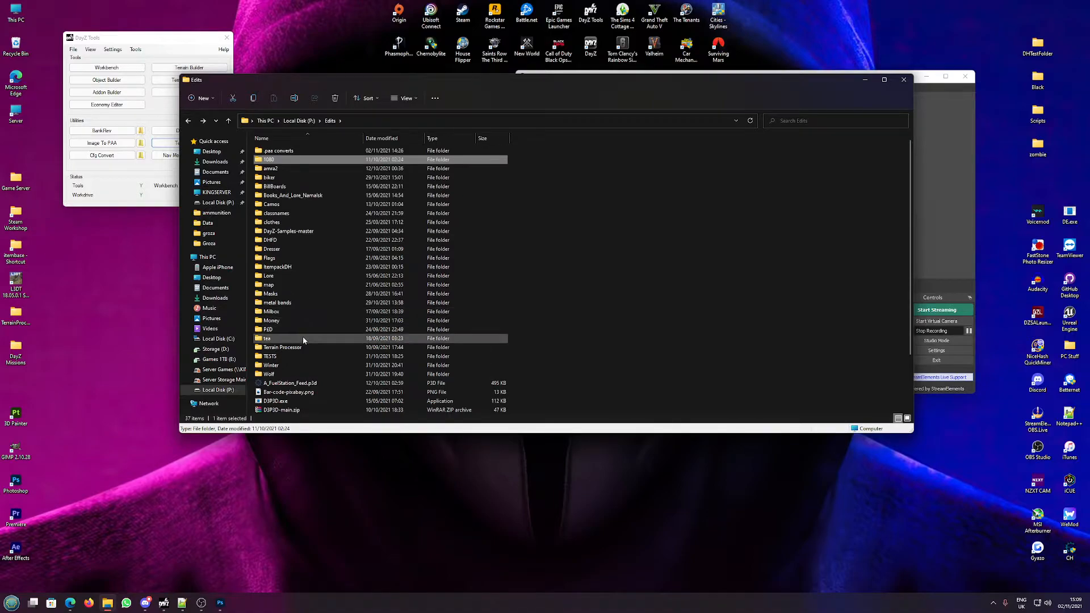
pyautogui.hotkey('alt', 'Left')
pyautogui.doubleClick(296, 355)
pyautogui.hotkey('alt', 'Left')
pyautogui.scroll(-1, 293, 369)
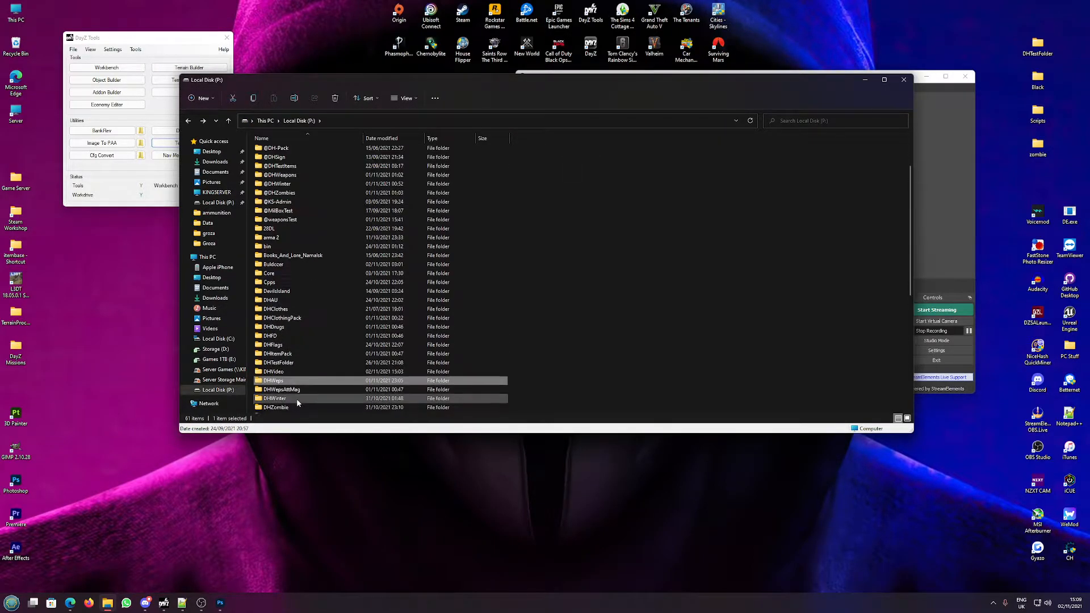
pyautogui.click(285, 372)
pyautogui.doubleClick(286, 371)
pyautogui.doubleClick(279, 157)
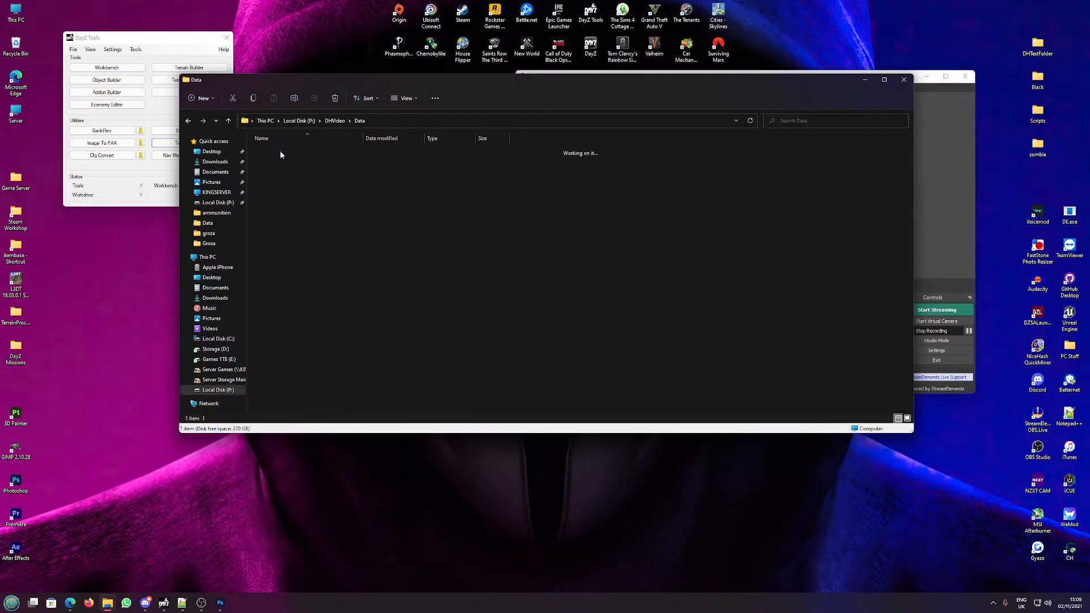
pyautogui.doubleClick(280, 150)
pyautogui.click(329, 170)
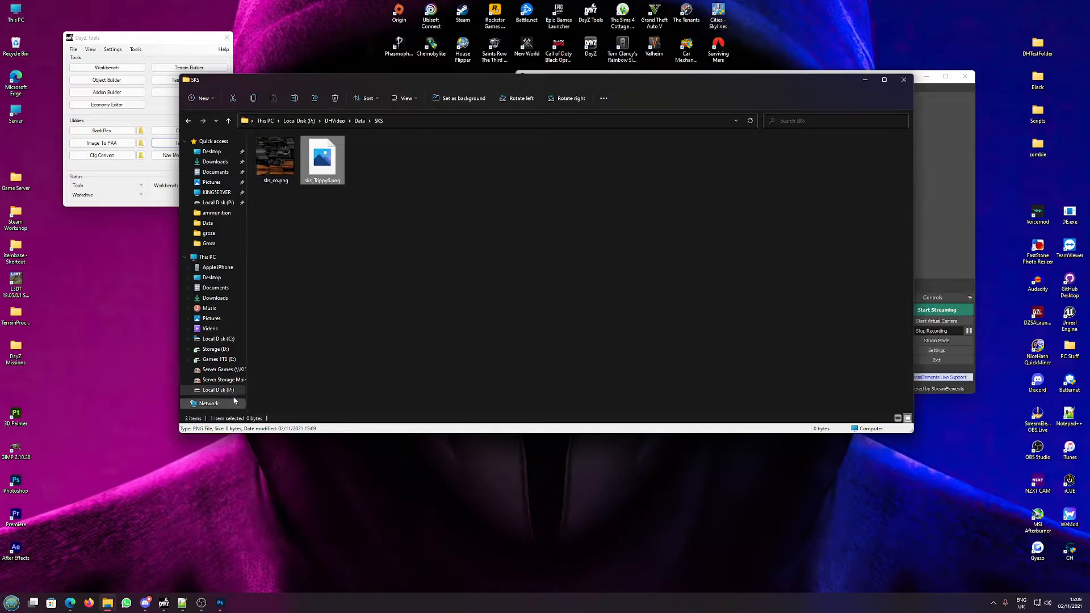
# - Return to the DHVideo folder and open its config.cpp in Notepad++
pyautogui.press('BackSpace')
pyautogui.press('BackSpace')
pyautogui.press('BackSpace')
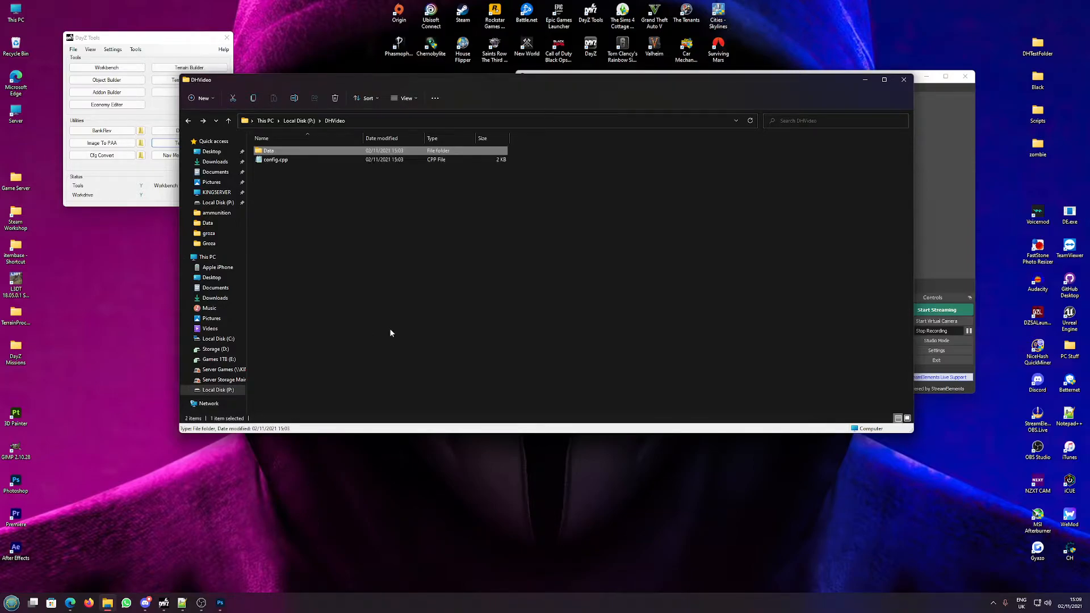
pyautogui.press('Return')
pyautogui.rightClick(273, 160)
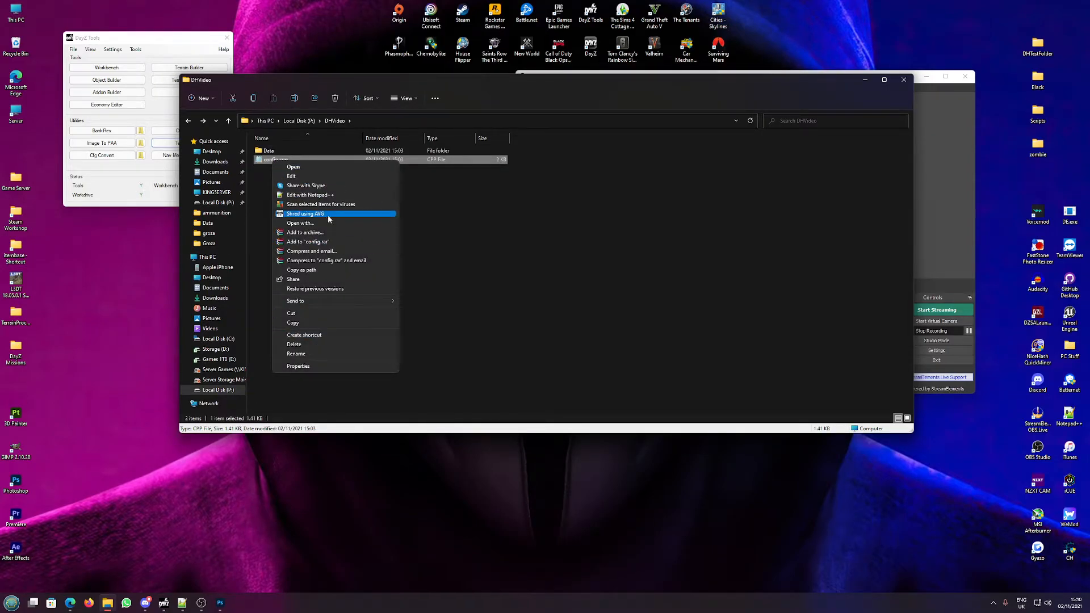
pyautogui.click(313, 195)
pyautogui.scroll(8, 315, 196)
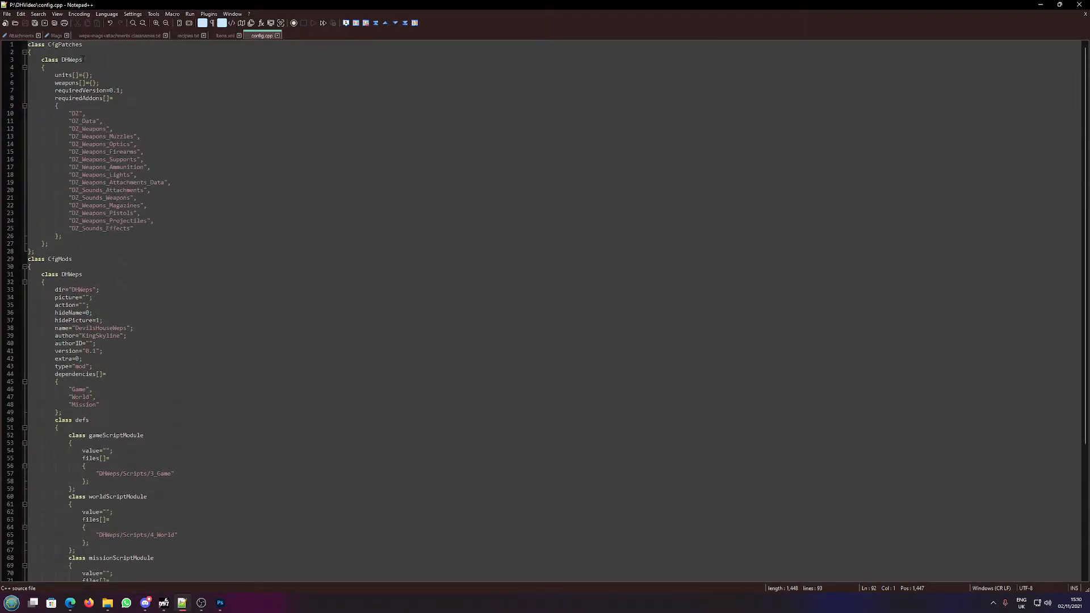
# - Rename the DHWeps classes under CfgPatches and CfgMods to DHVideo, and set the dir value to DHVideo
pyautogui.moveTo(83, 59); pyautogui.dragTo(67, 59)
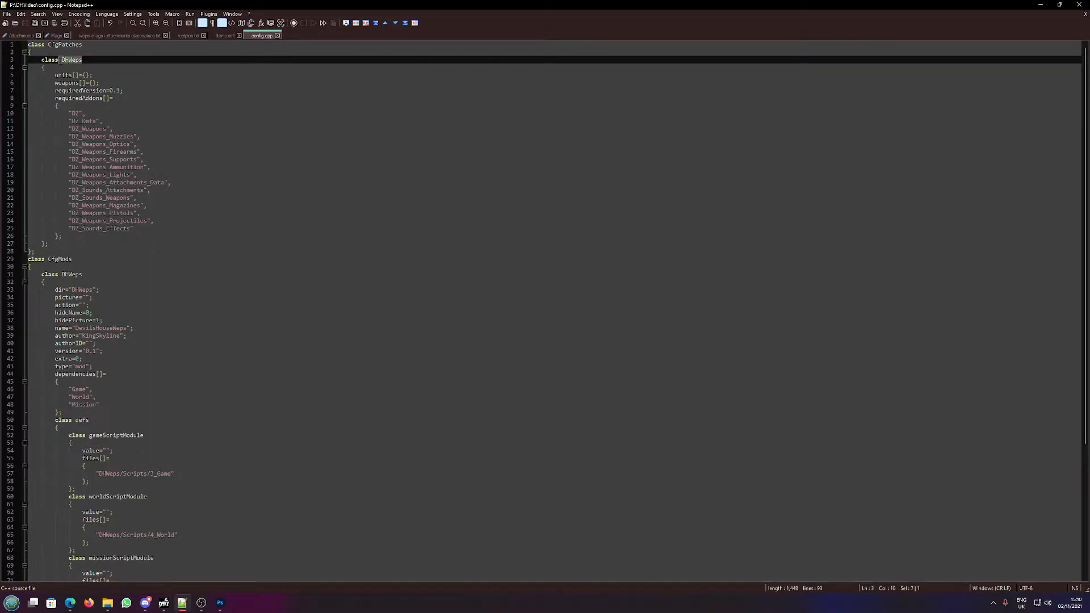
pyautogui.write('Video')
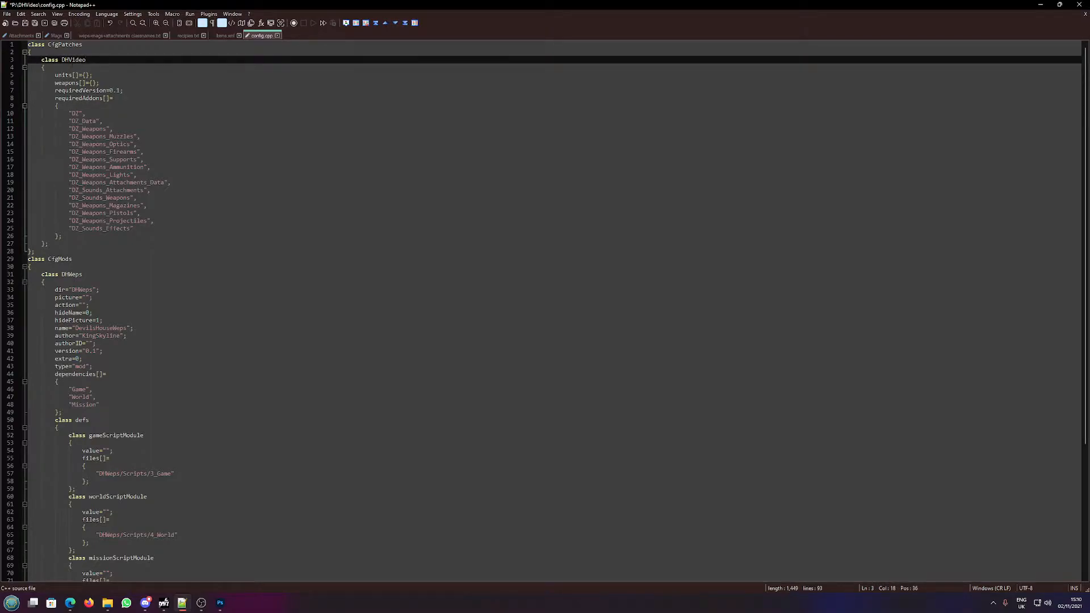
pyautogui.doubleClick(84, 63)
pyautogui.hotkey('ctrl', 'c')
pyautogui.doubleClick(72, 274)
pyautogui.hotkey('ctrl', 'v')
pyautogui.doubleClick(80, 290)
pyautogui.hotkey('ctrl', 'v')
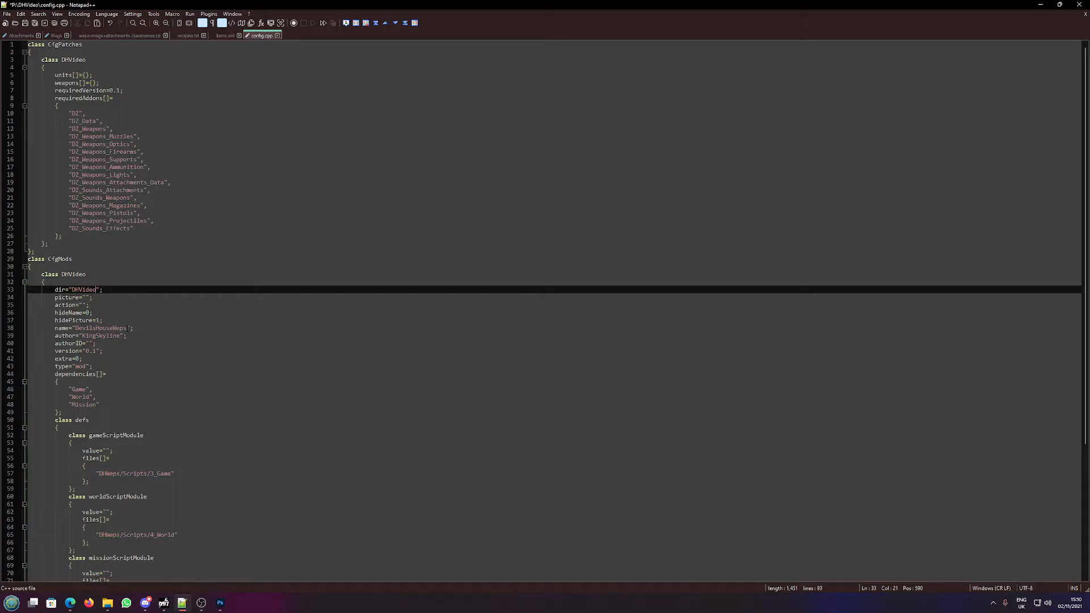
pyautogui.click(129, 328)
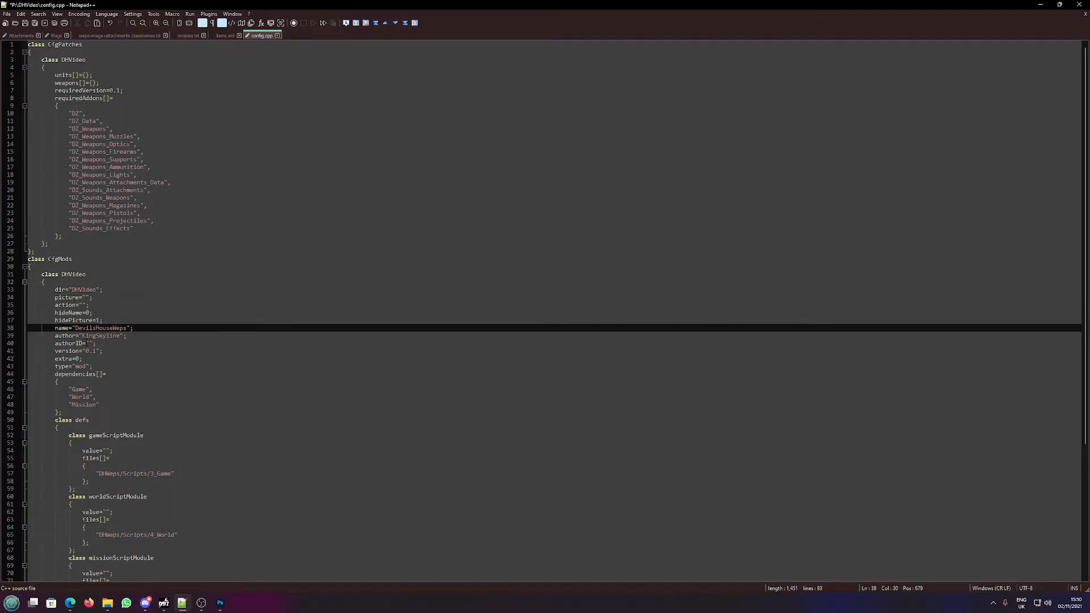
# - Replace DHWeps with DHVideo in the 3_Game, 4_World and 5_Mission script paths
pyautogui.scroll(-5, 82, 361)
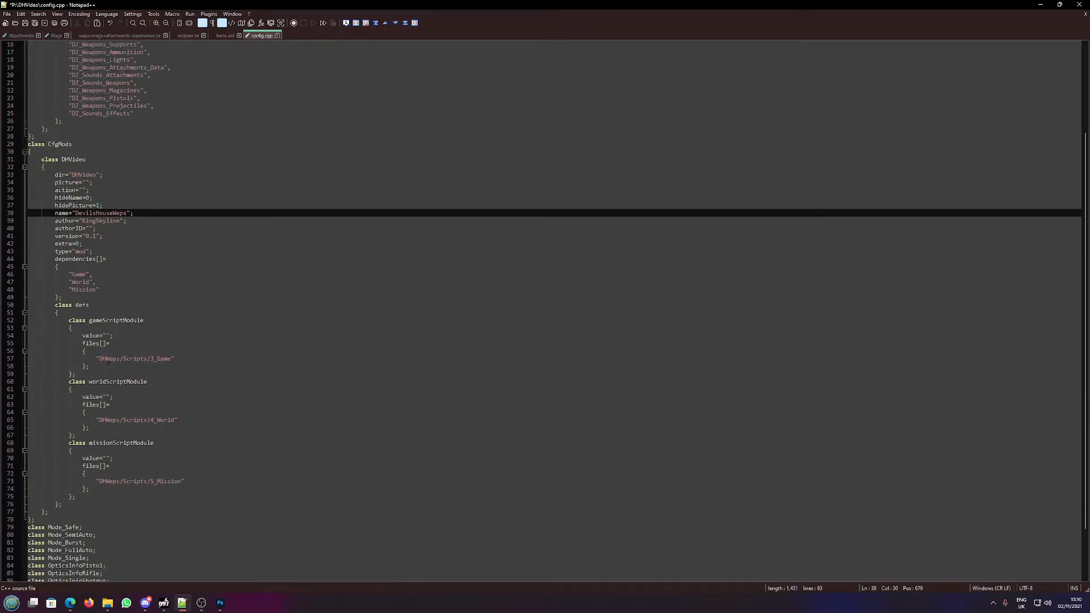
pyautogui.doubleClick(110, 359)
pyautogui.write('DHVideo')
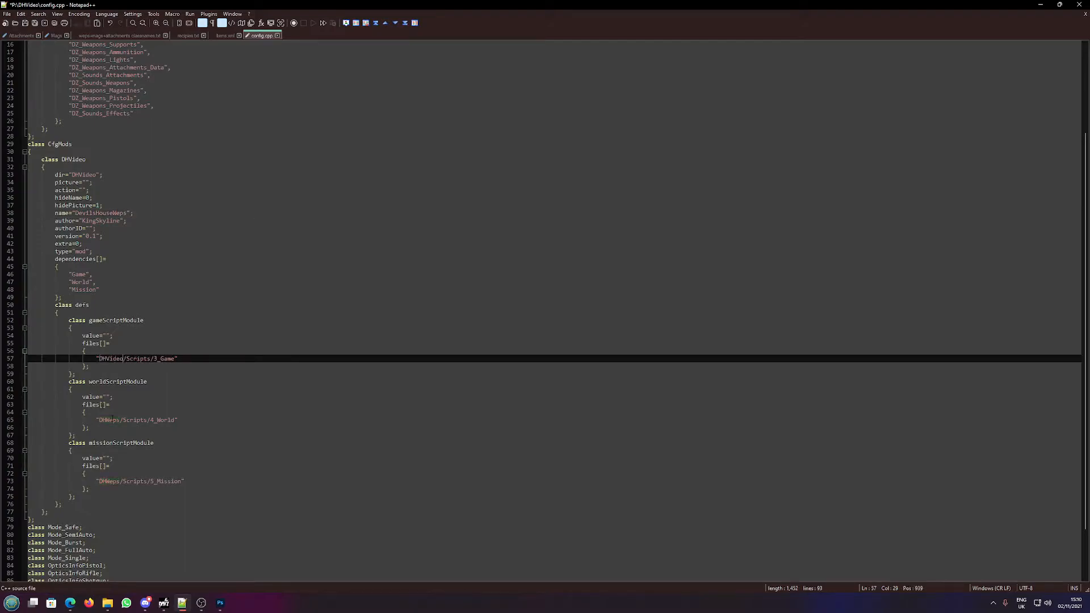
pyautogui.doubleClick(109, 420)
pyautogui.write('DHVideo')
pyautogui.doubleClick(107, 482)
pyautogui.write('DHVideo')
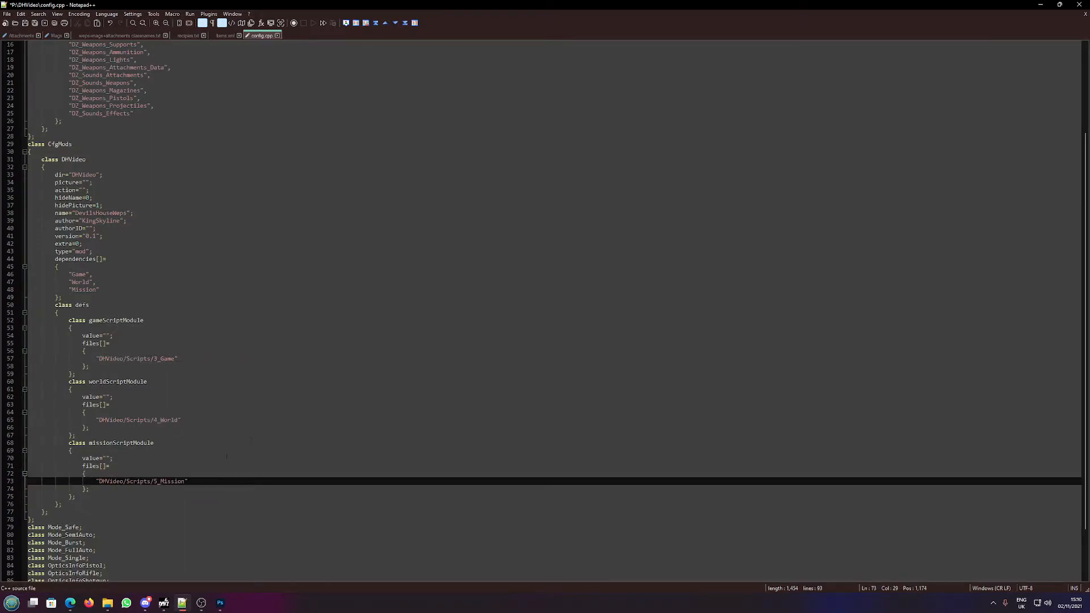
pyautogui.scroll(-3, 108, 481)
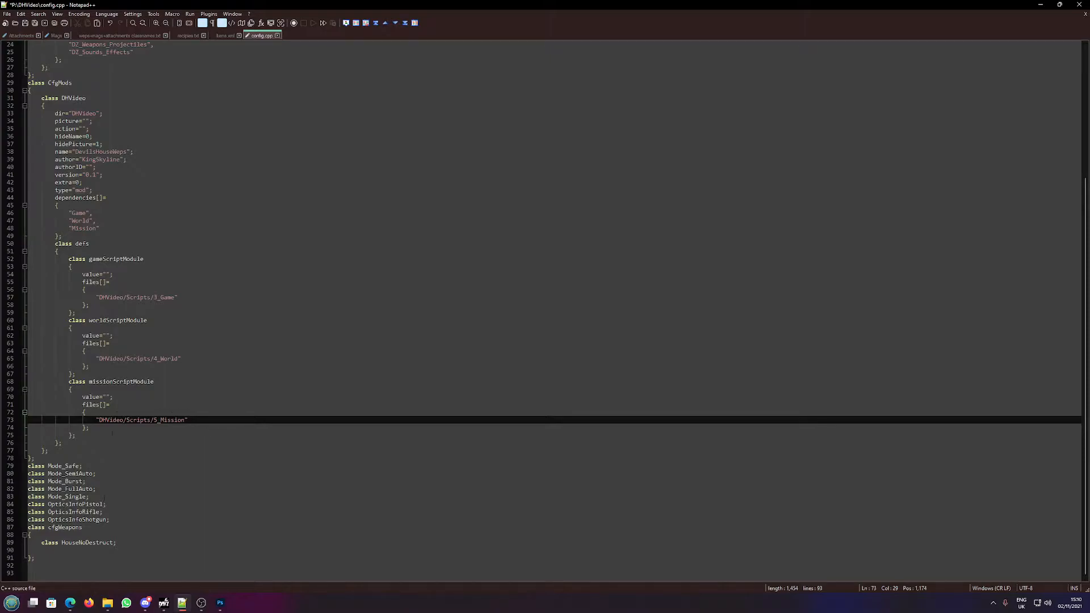
pyautogui.moveTo(86, 528); pyautogui.dragTo(3, 467)
pyautogui.click(156, 530)
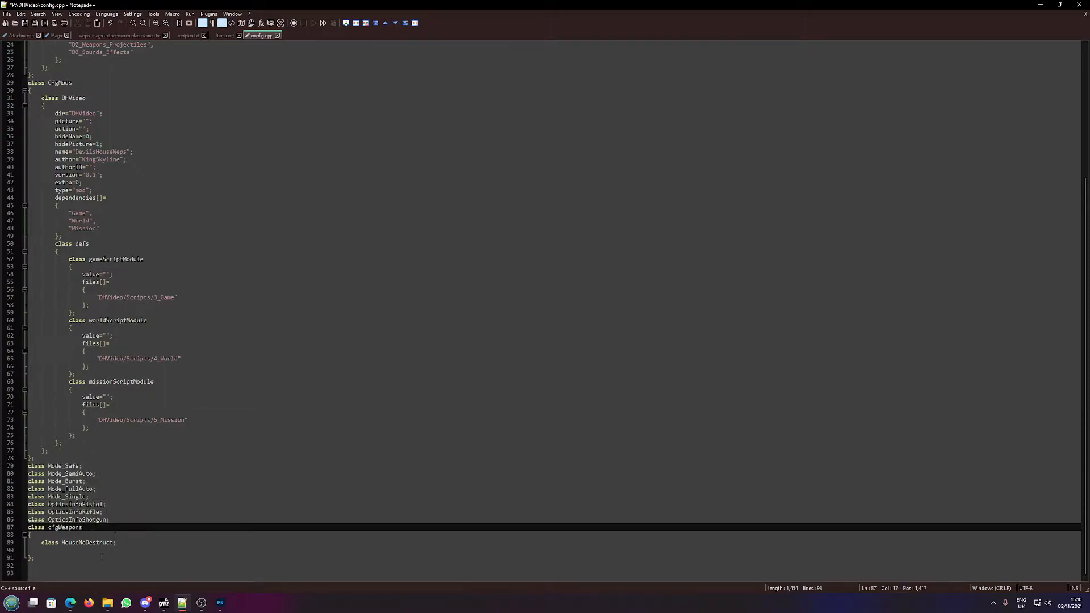
pyautogui.doubleClick(90, 542)
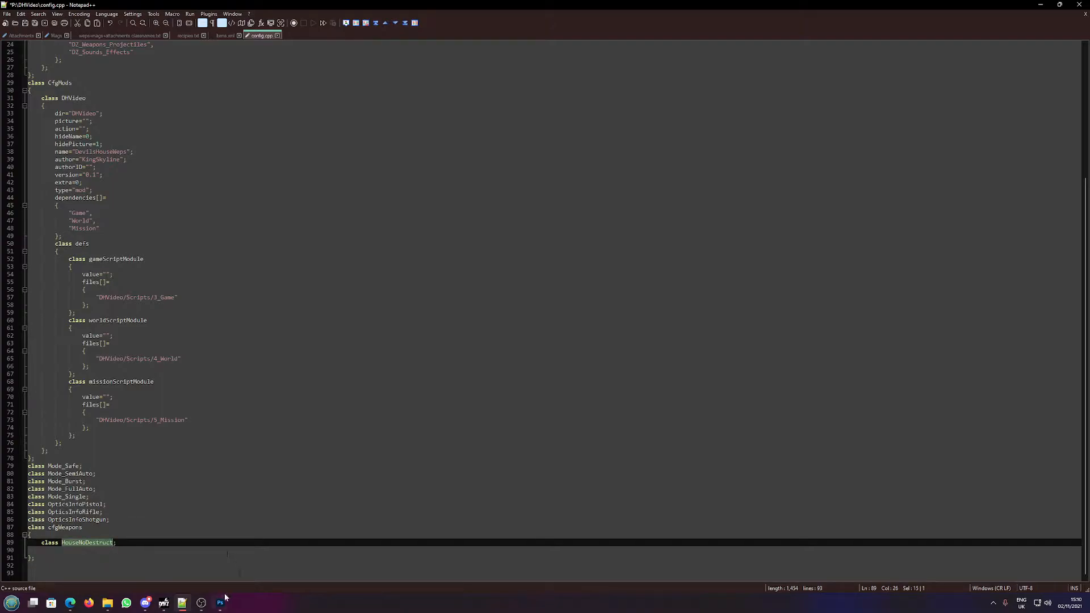
# - Switch to File Explorer and open the original SKS config.cpp from P:\DZ\weapons\firearms\sks
pyautogui.click(107, 602)
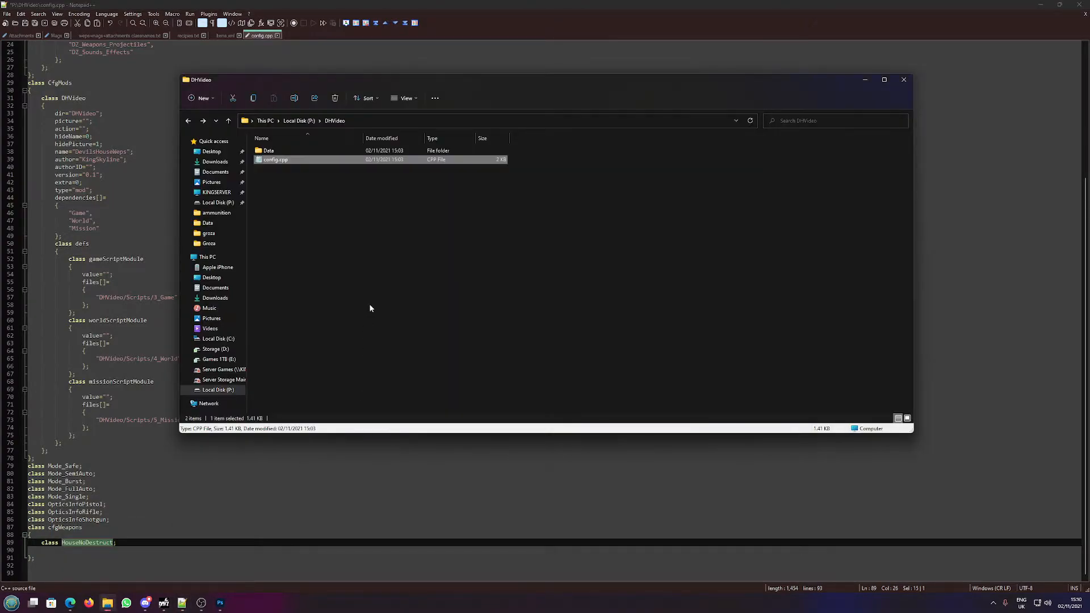
pyautogui.click(218, 389)
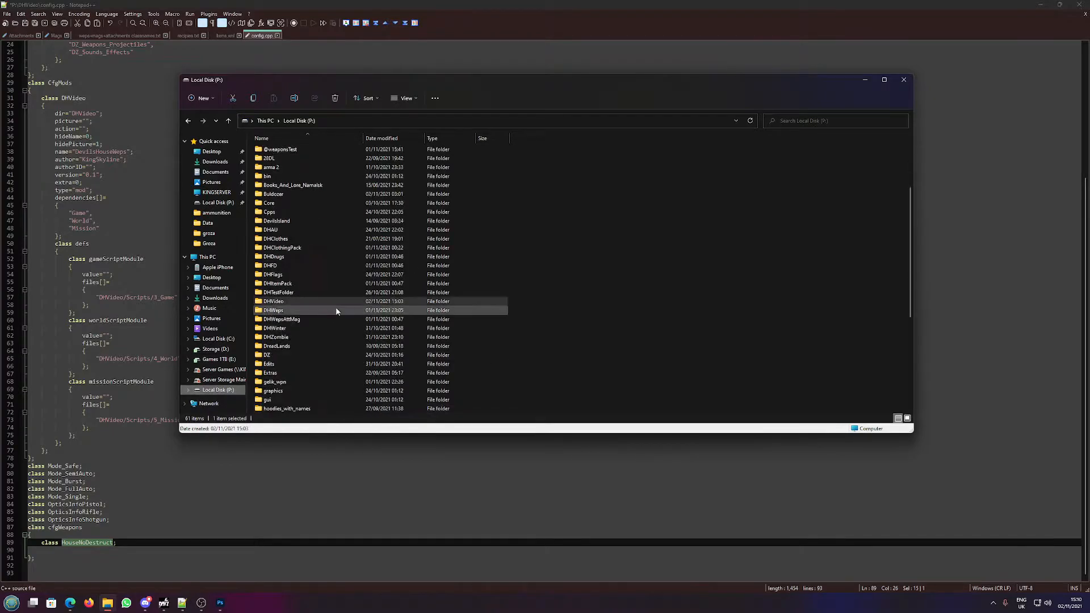
pyautogui.doubleClick(291, 302)
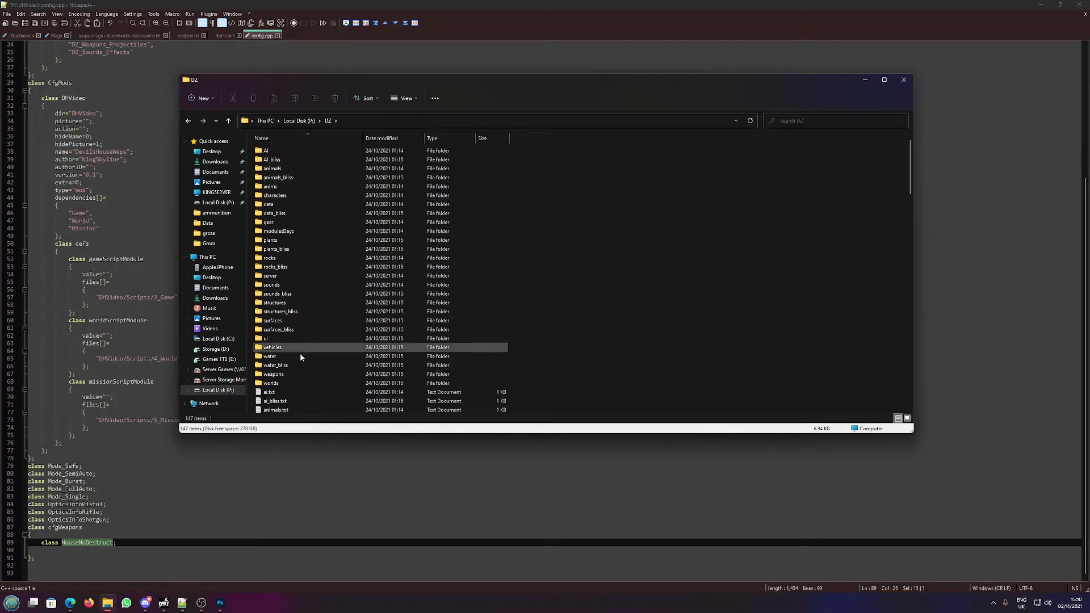
pyautogui.doubleClick(290, 375)
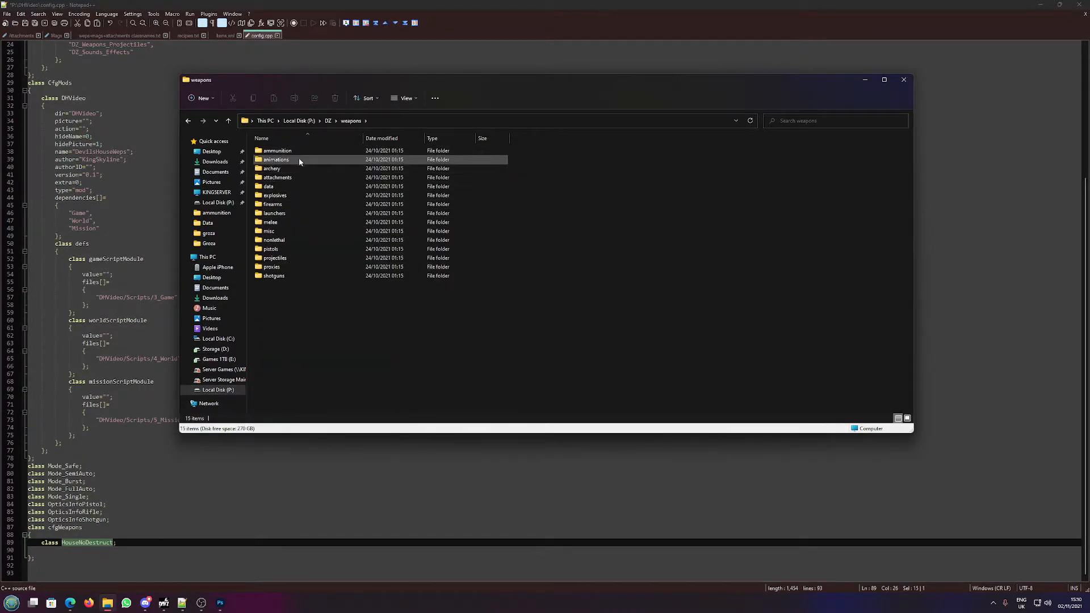
pyautogui.doubleClick(294, 204)
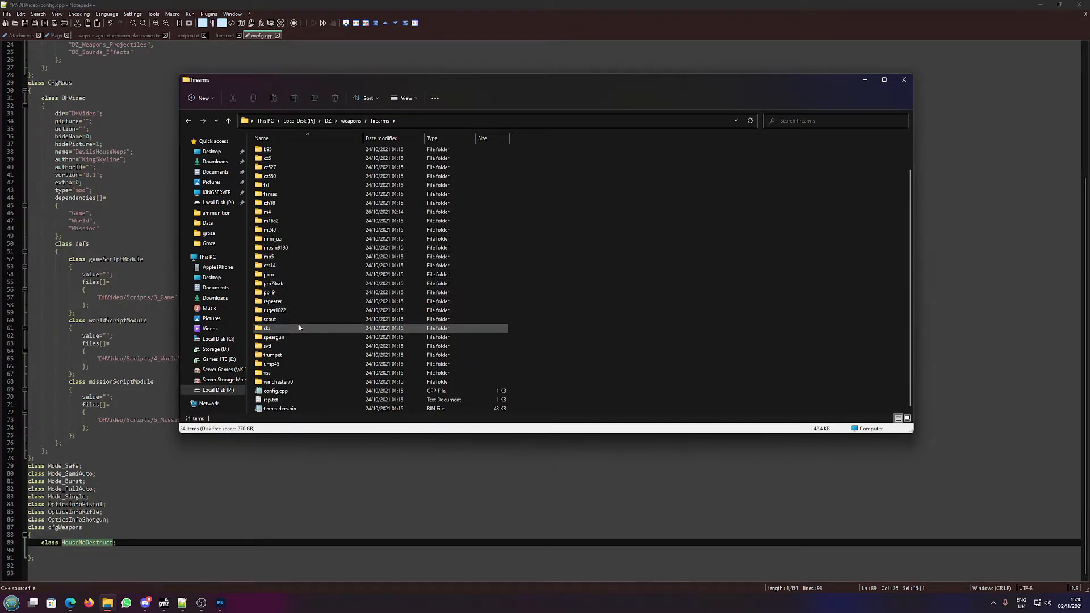
pyautogui.doubleClick(299, 346)
pyautogui.doubleClick(267, 159)
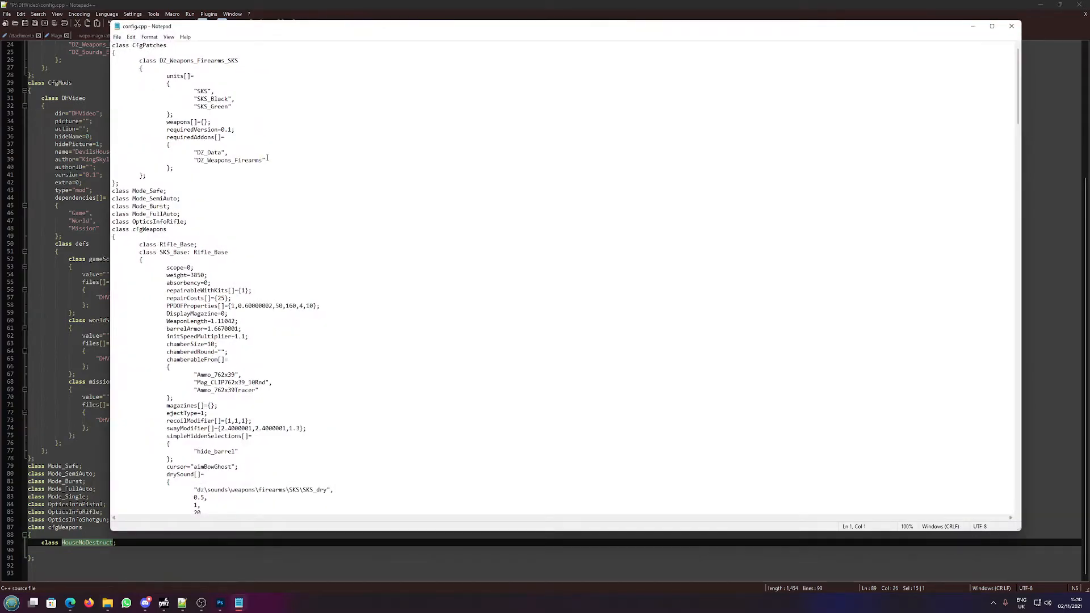
# - Copy everything from the start of class SKS_Base through the end of class SKS, stopping before SKS_Black
pyautogui.moveTo(112, 251); pyautogui.dragTo(144, 401)
pyautogui.scroll(-20, 237, 254)
pyautogui.scroll(-20, 242, 299)
pyautogui.scroll(-17, 234, 306)
pyautogui.scroll(-5, 202, 138)
pyautogui.scroll(-10, 227, 244)
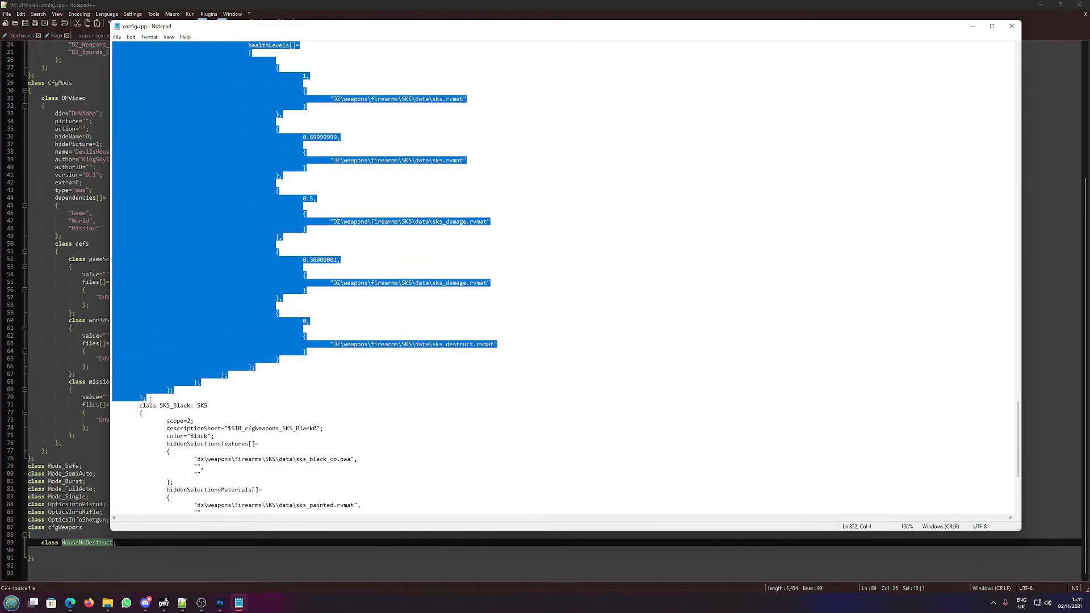
pyautogui.scroll(-2, 372, 370)
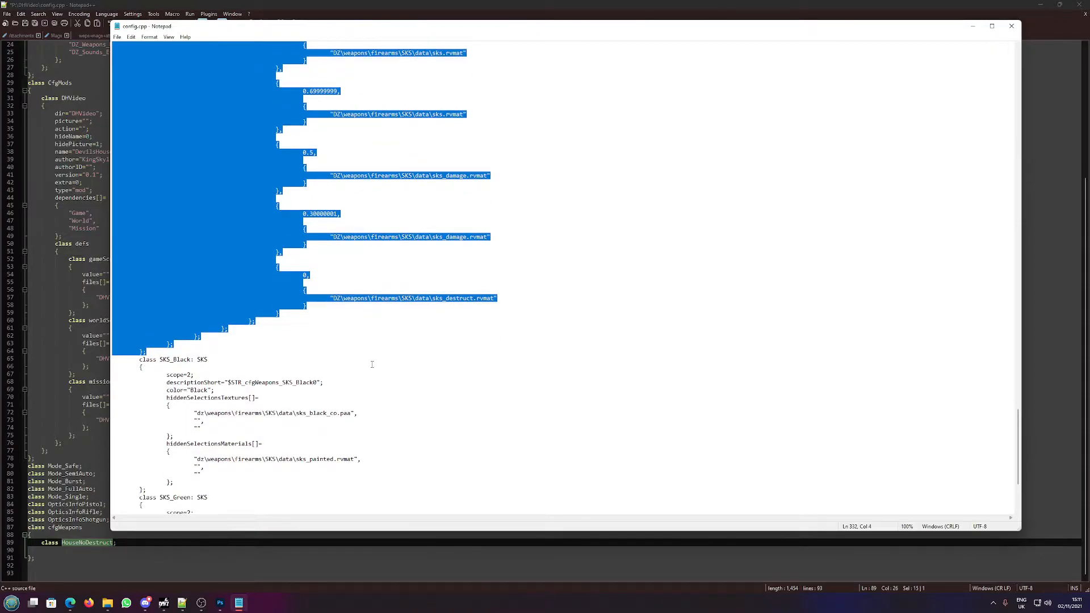
pyautogui.rightClick(189, 274)
pyautogui.click(230, 299)
# - Paste the copied SKS classes into cfgWeapons below HouseNoDestruct in the DHVideo config.cpp
pyautogui.click(48, 552)
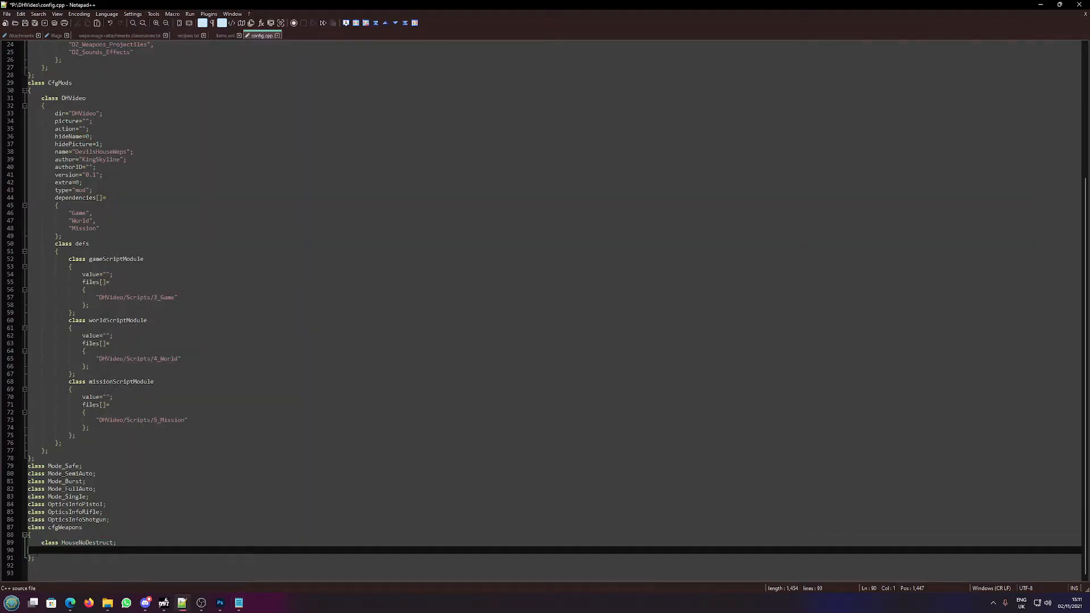
pyautogui.hotkey('ctrl', 'v')
pyautogui.scroll(20, 269, 447)
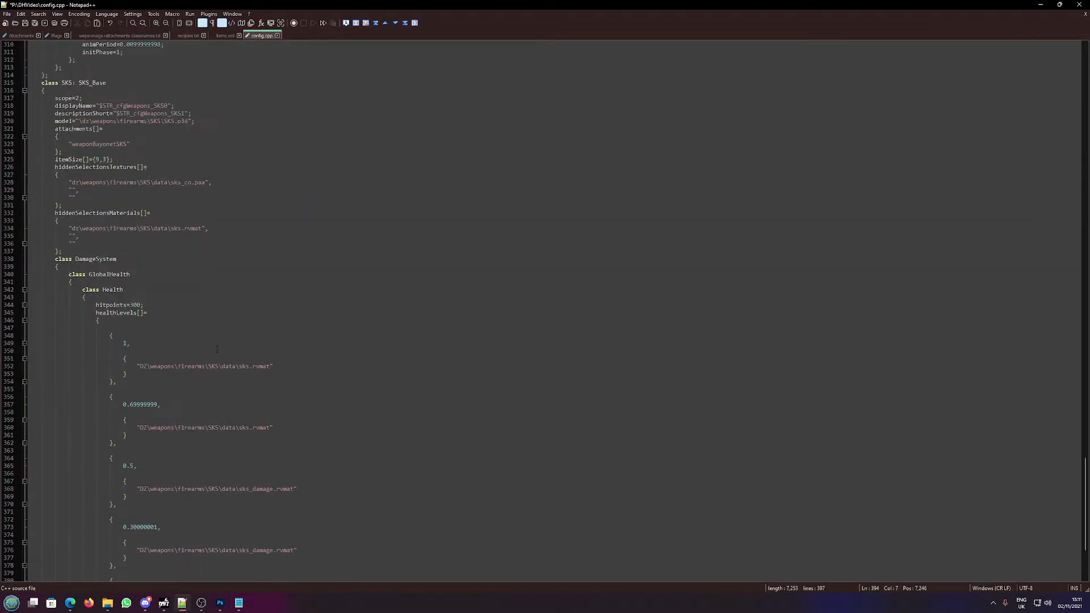
pyautogui.scroll(20, 234, 345)
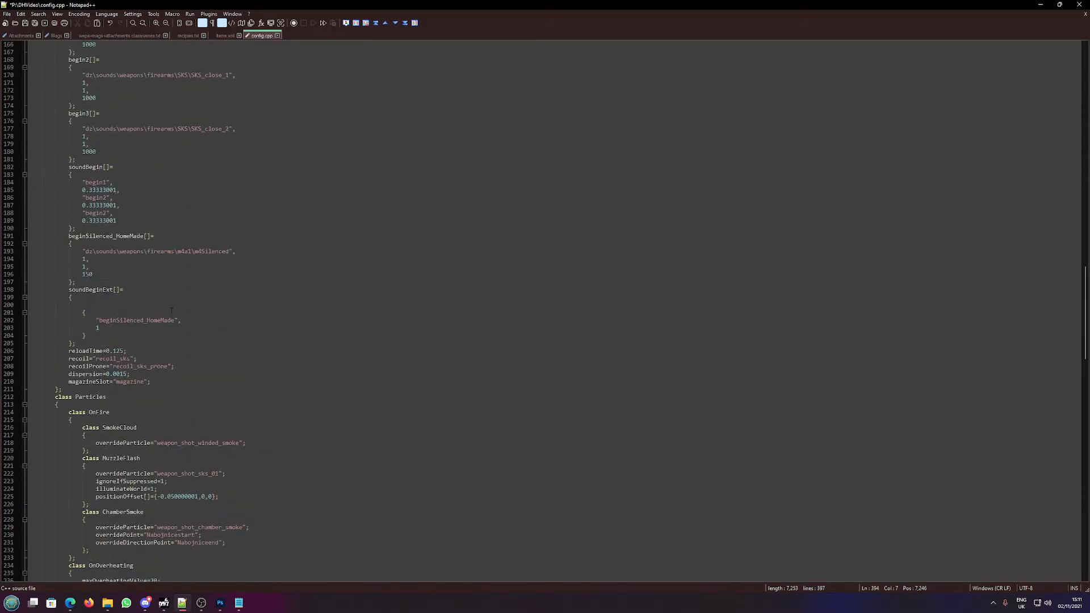
# - Change the parent of the pasted SKS_Base class in cfgWeapons from Rifle_Base to SKS_Base
pyautogui.scroll(5, 174, 331)
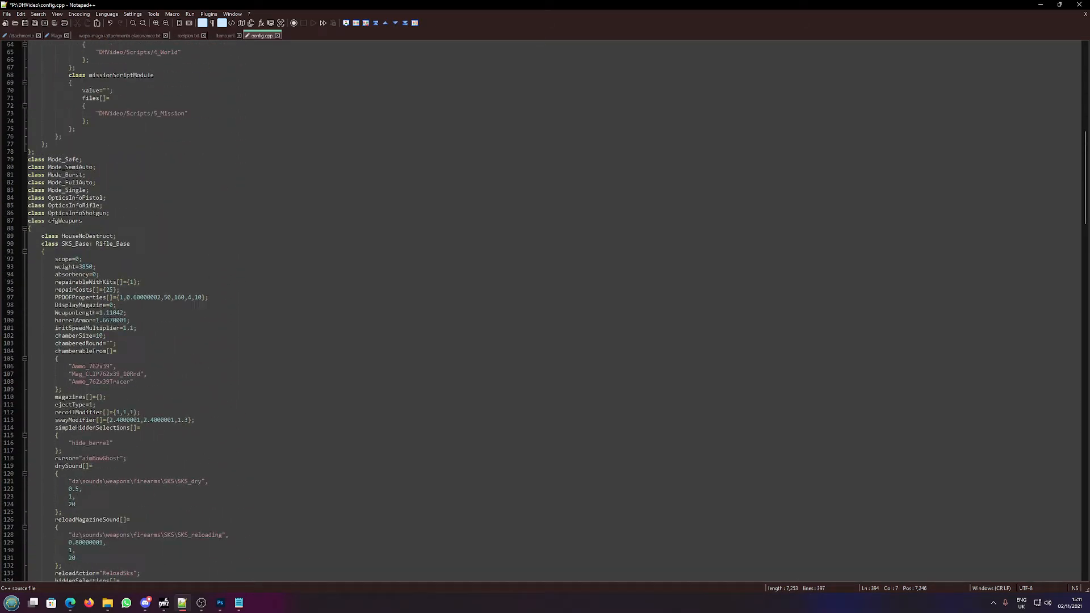
pyautogui.doubleClick(69, 244)
pyautogui.rightClick(71, 245)
pyautogui.click(85, 267)
pyautogui.click(112, 243)
pyautogui.doubleClick(113, 244)
pyautogui.rightClick(125, 244)
pyautogui.click(136, 270)
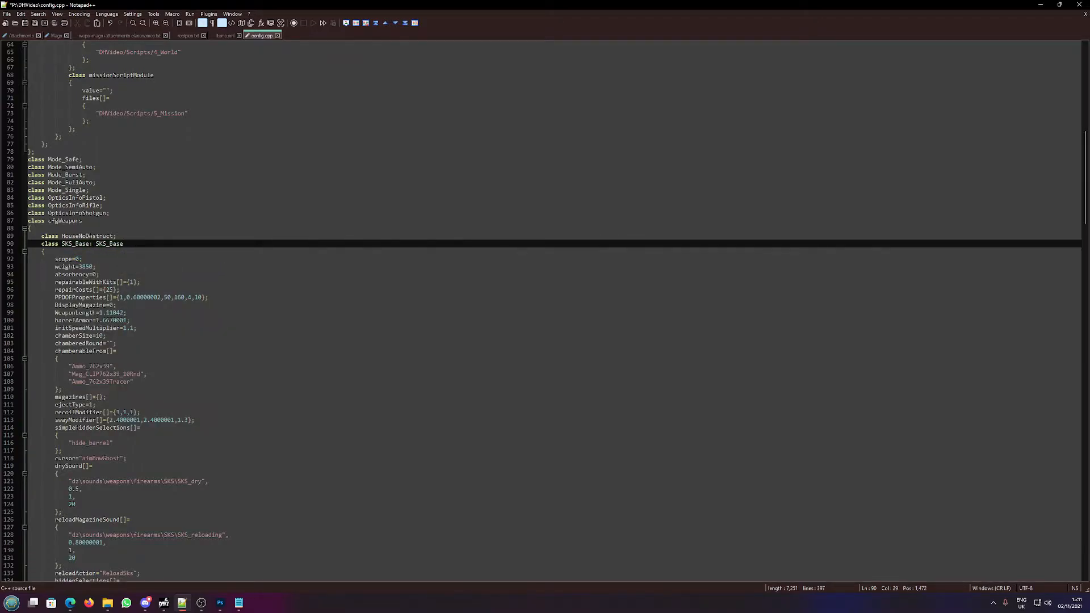
# - Replace HouseNoDestruct with SKS_Base in the class declaration at the start of cfgWeapons
pyautogui.doubleClick(89, 235)
pyautogui.rightClick(91, 235)
pyautogui.click(124, 263)
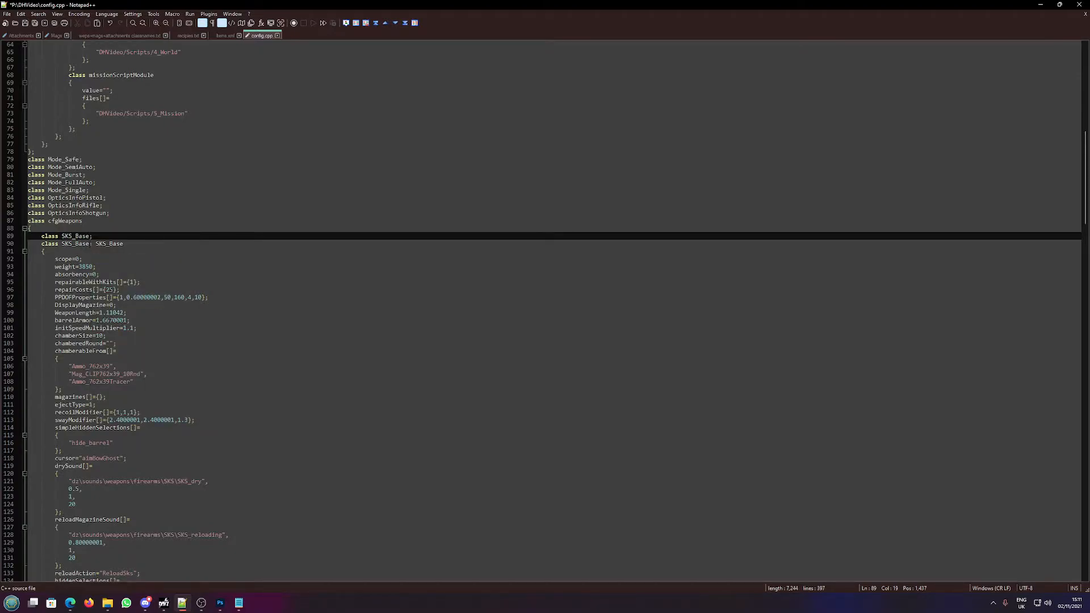
# - Rename the weapon base class that inherits from SKS_Base as DH_SKS_Test_Base
pyautogui.click(61, 244)
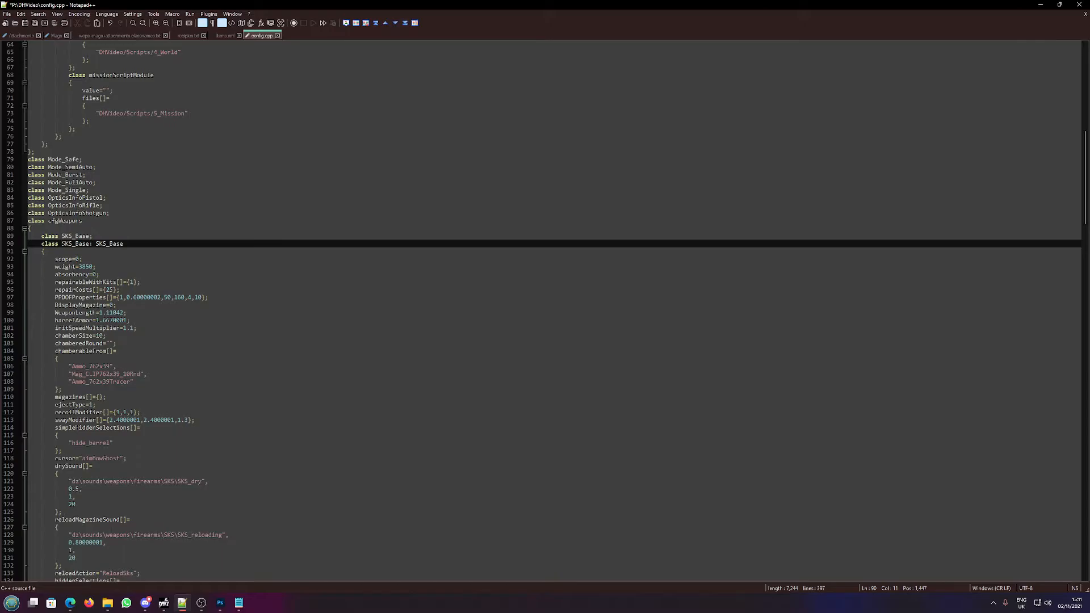
pyautogui.write('DH_')
pyautogui.write('_Test')
# - Copy the DH_SKS_Test_Base name and use it as the parent of class SKS further down the file
pyautogui.doubleClick(75, 244)
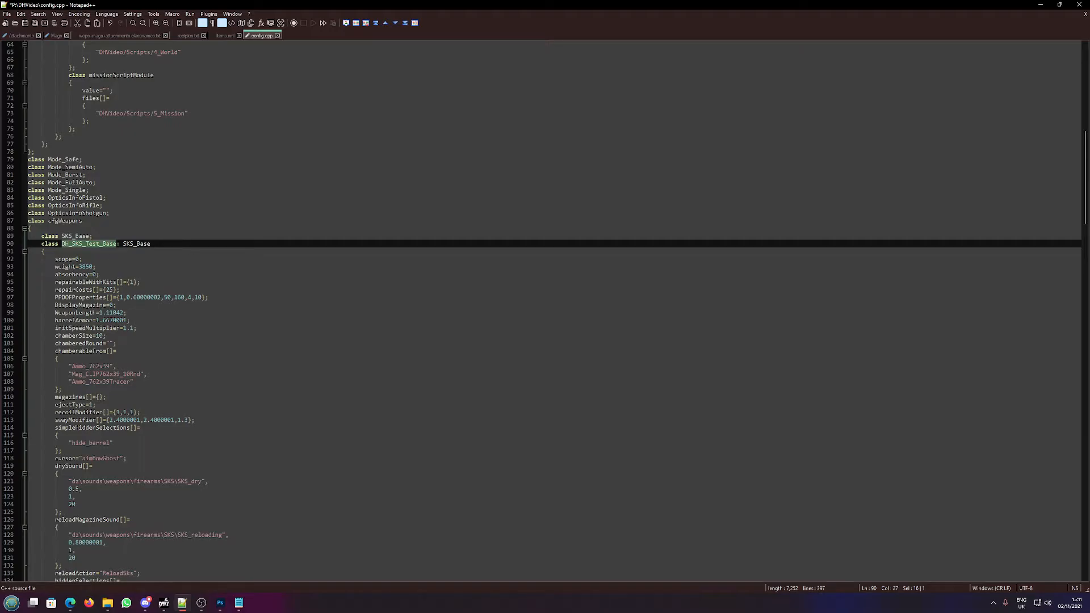
pyautogui.scroll(-20, 102, 257)
pyautogui.scroll(-16, 178, 290)
pyautogui.doubleClick(92, 335)
pyautogui.hotkey('ctrl', 'v')
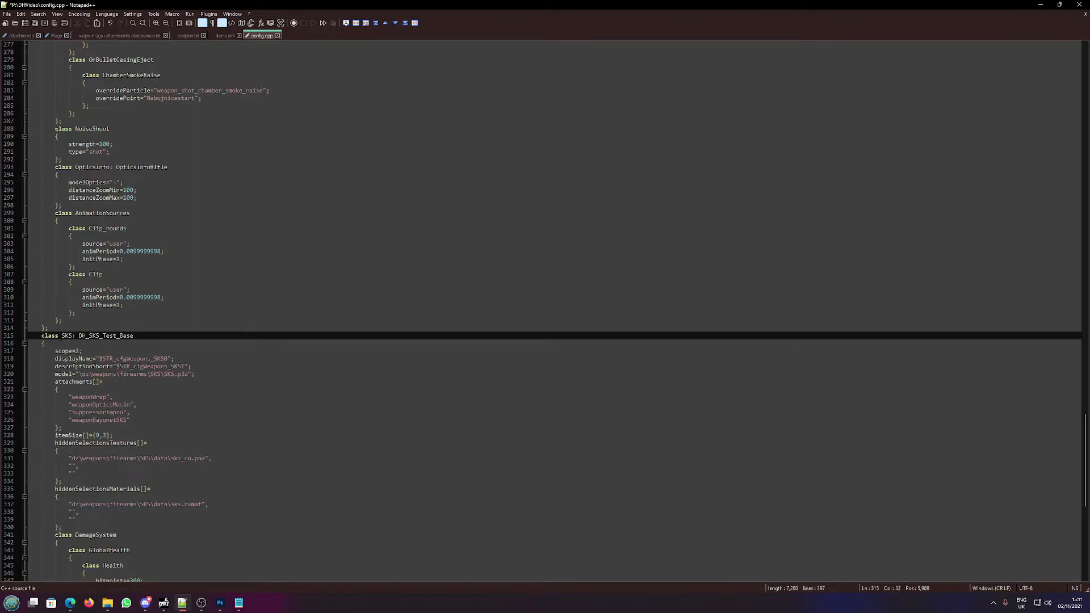
# - Rename class SKS as DH_SKS_Trippy6
pyautogui.write('DH')
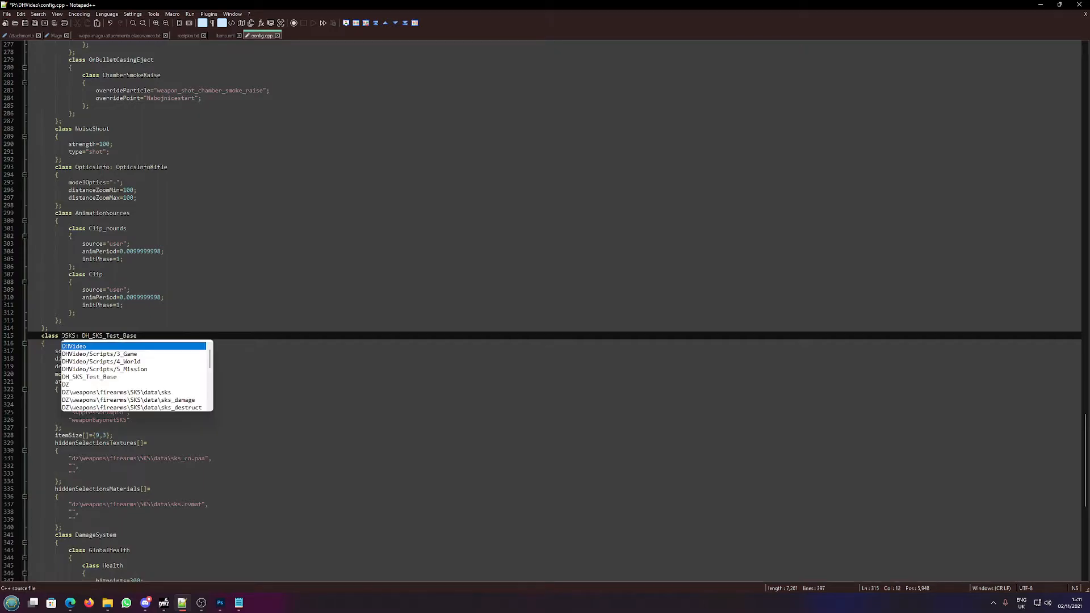
pyautogui.write('_')
pyautogui.press('Right')
pyautogui.press('Right')
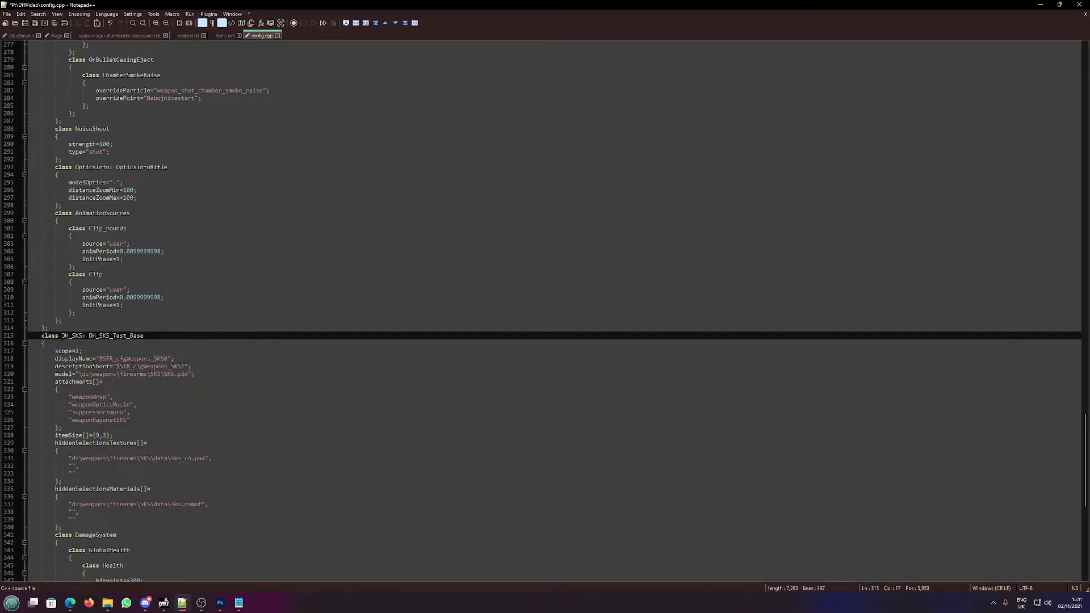
pyautogui.write('_Trippy6')
pyautogui.doubleClick(94, 336)
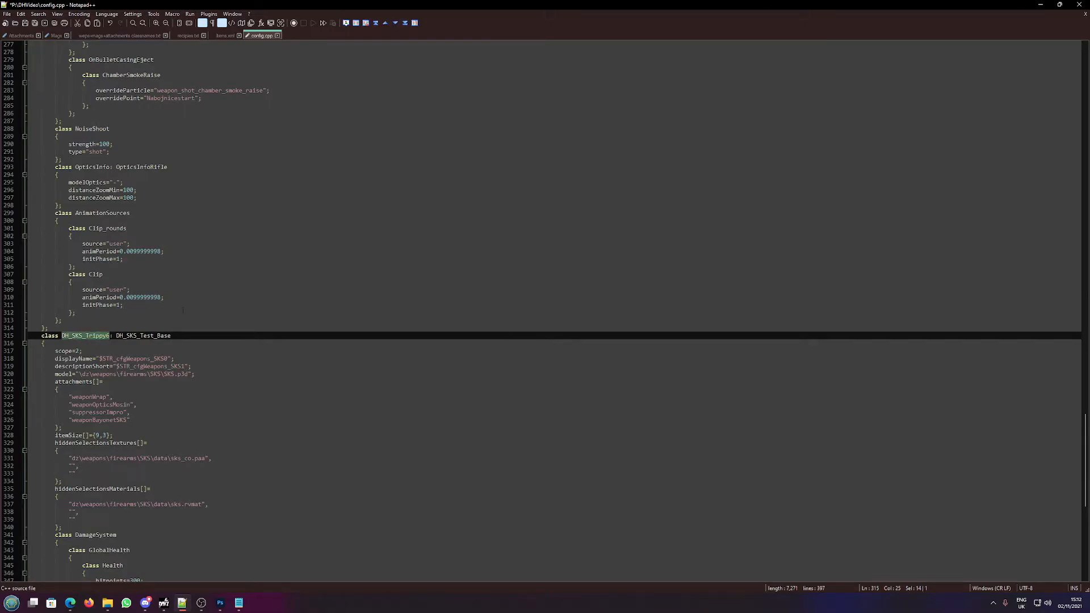
# - Review the settings of DH_SKS_Test_Base, such as scope, repair costs and magazines, down to class DH_SKS_Trippy6
pyautogui.scroll(20, 183, 310)
pyautogui.scroll(18, 185, 226)
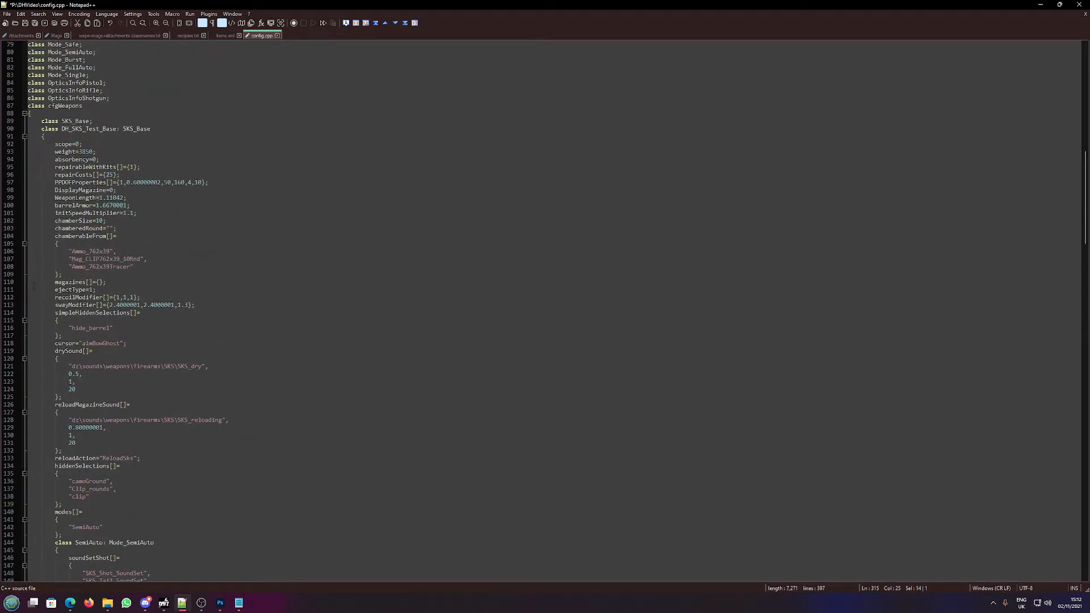
pyautogui.click(88, 282)
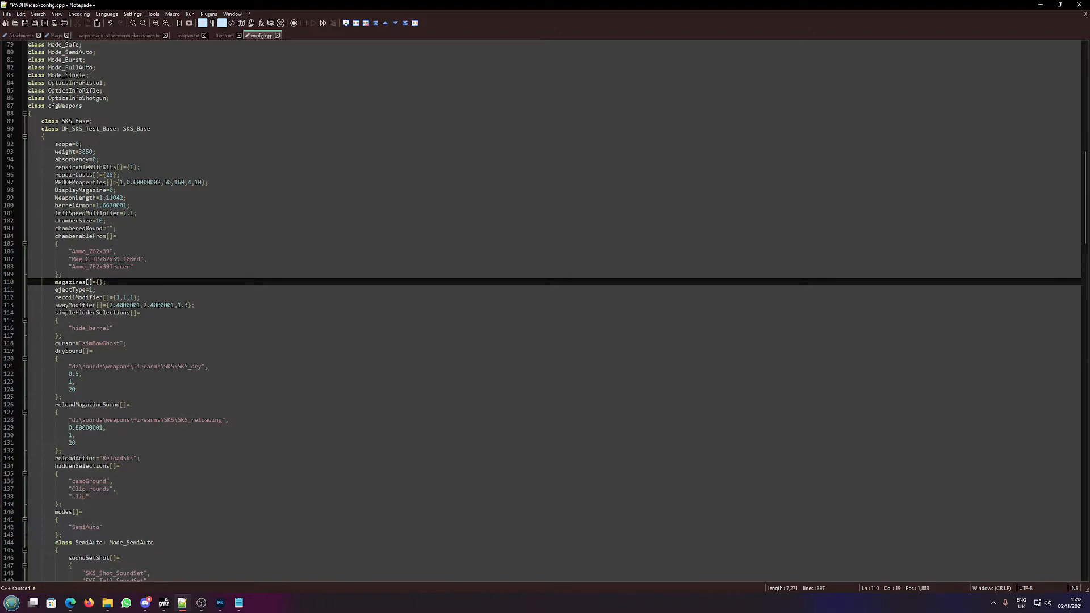
pyautogui.click(79, 144)
pyautogui.hotkey('shift', 'Left')
pyautogui.hotkey('shift', 'Left')
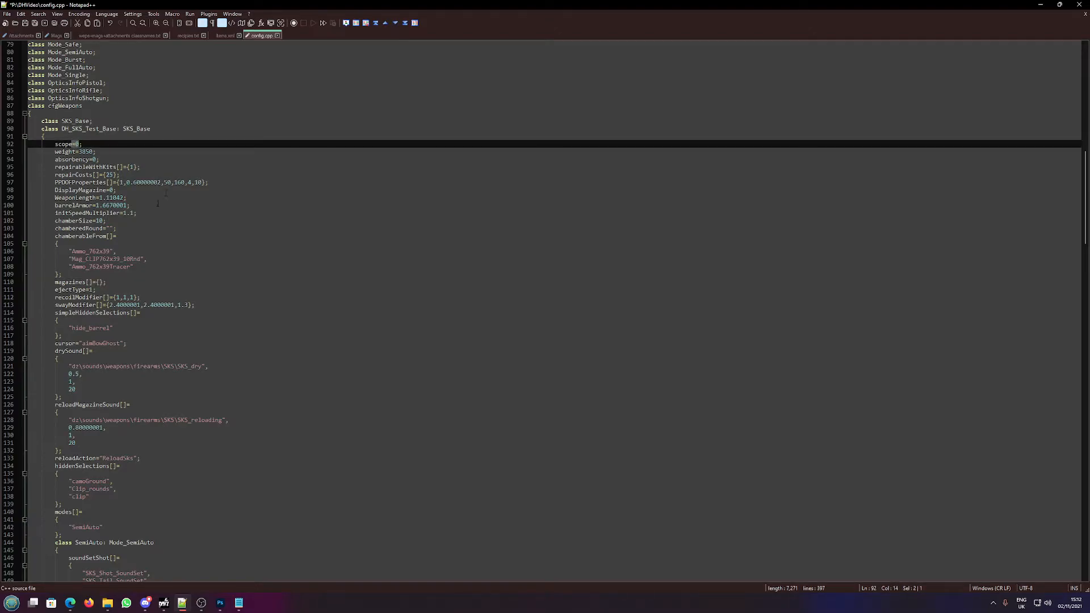
pyautogui.click(40, 174)
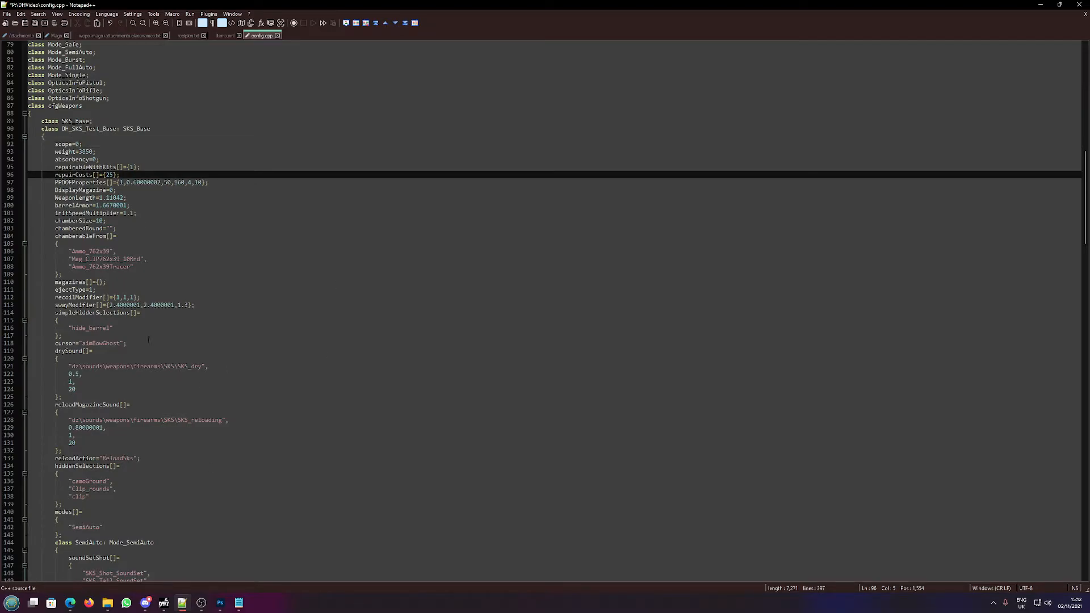
pyautogui.scroll(-20, 145, 339)
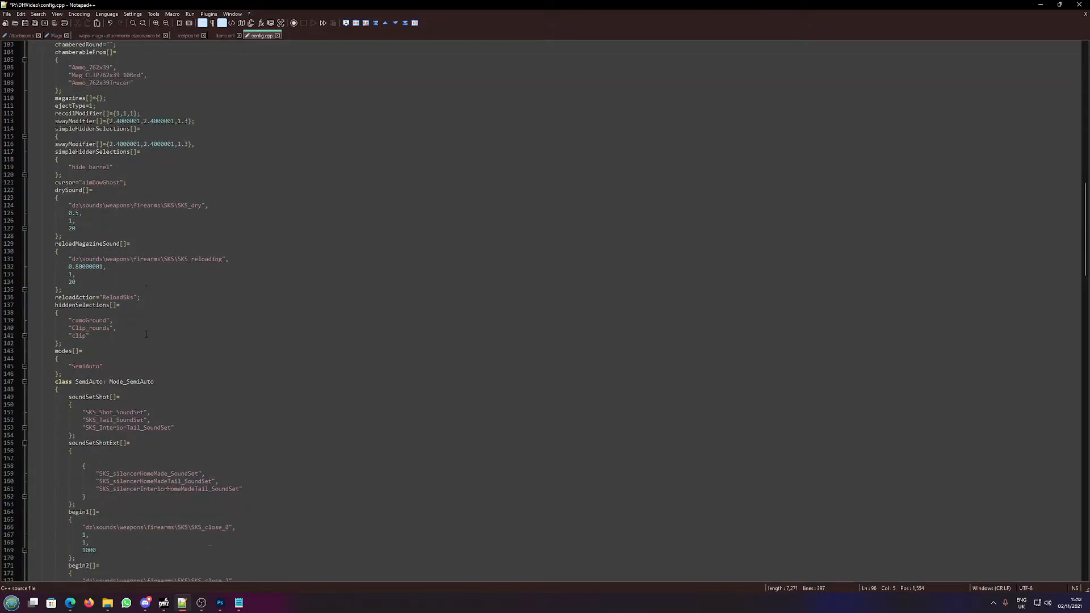
pyautogui.scroll(-20, 146, 339)
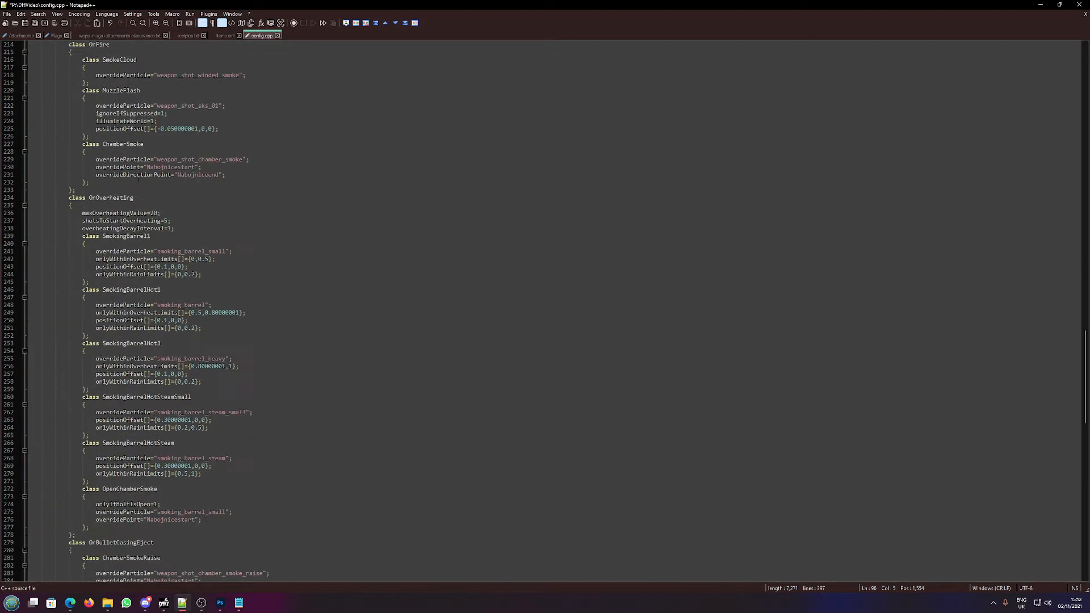
pyautogui.scroll(-5, 146, 339)
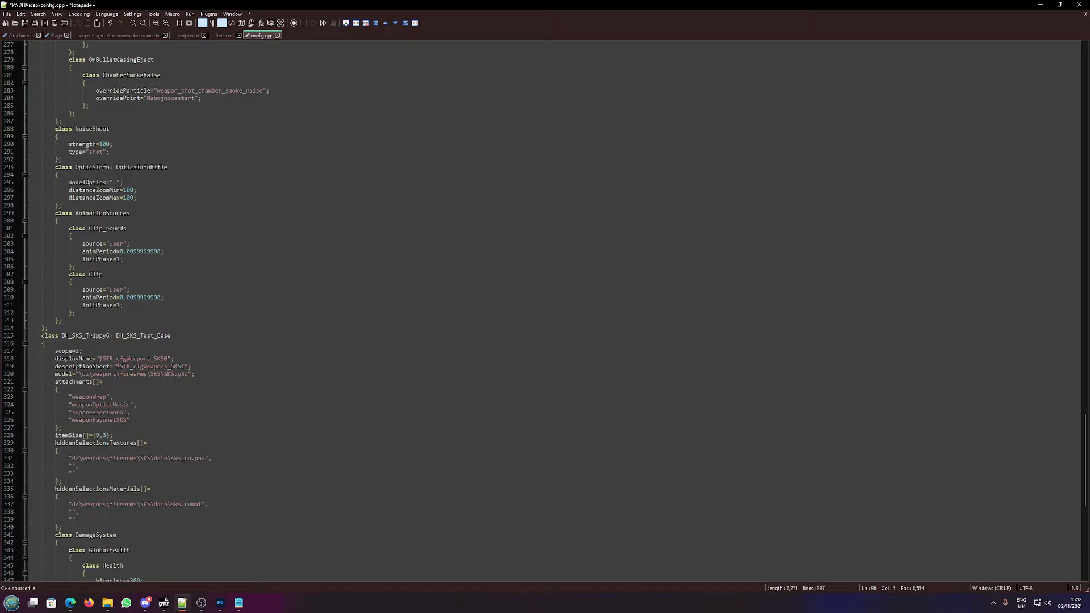
# - Set the displayName of DH_SKS_Trippy6 to "SKS Trippy"
pyautogui.doubleClick(149, 360)
pyautogui.press('BackSpace')
pyautogui.press('BackSpace')
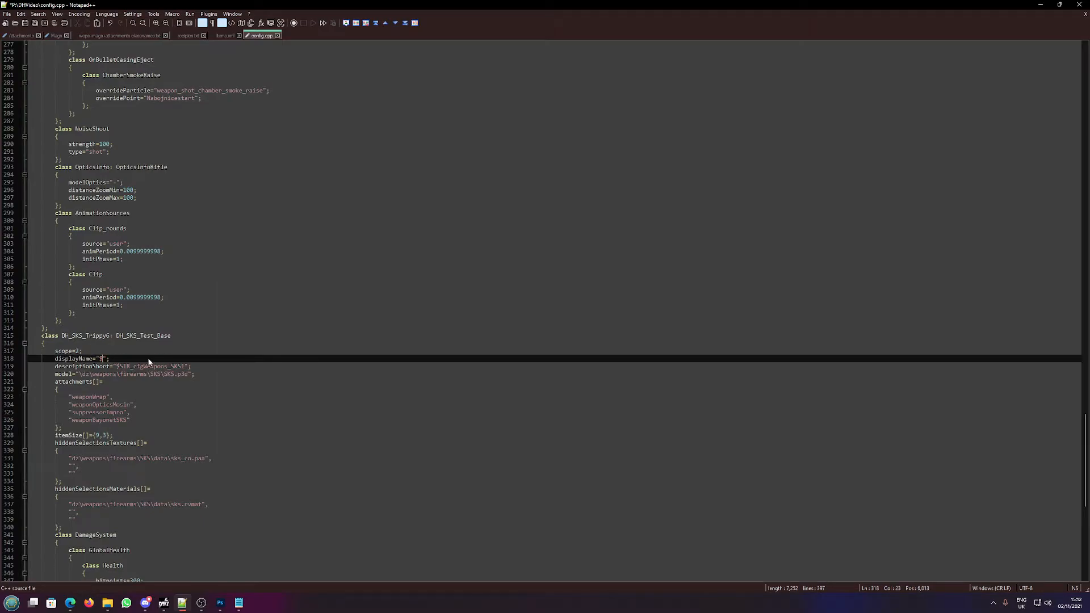
pyautogui.write('SKS Trippy')
# - Copy the display name text and use "SKS Trippy" as the descriptionShort of DH_SKS_Trippy6
pyautogui.hotkey('shift', 'Left')
pyautogui.hotkey('shift', 'Left')
pyautogui.hotkey('shift', 'Left')
pyautogui.hotkey('shift', 'Left')
pyautogui.hotkey('shift', 'Left')
pyautogui.hotkey('shift', 'Left')
pyautogui.hotkey('shift', 'Left')
pyautogui.hotkey('shift', 'Left')
pyautogui.hotkey('shift', 'Left')
pyautogui.hotkey('shift', 'Left')
pyautogui.hotkey('ctrl', 'c')
pyautogui.doubleClick(143, 366)
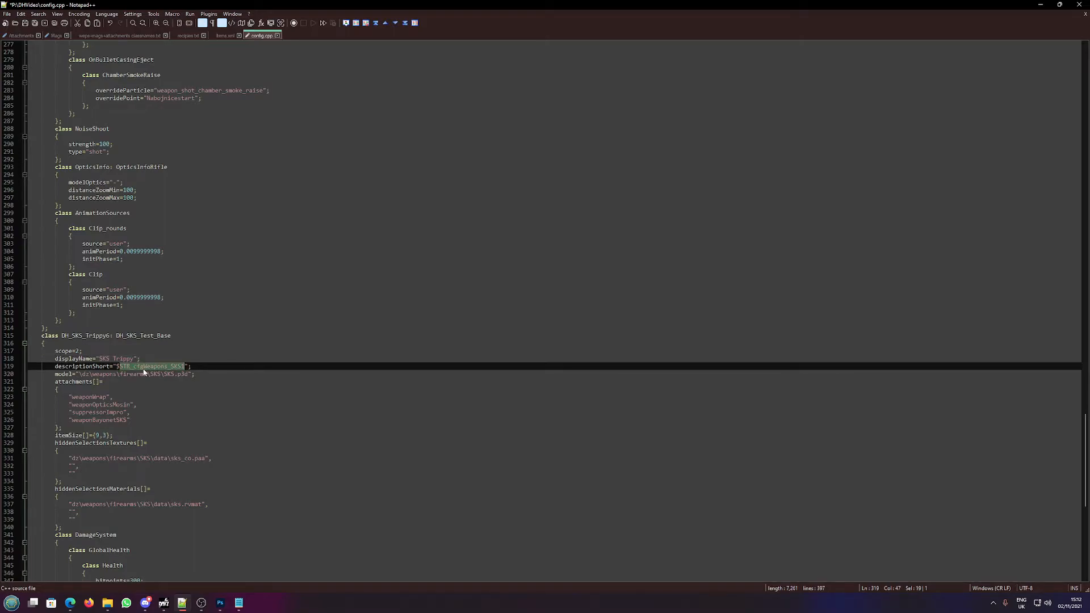
pyautogui.hotkey('ctrl', 'v')
pyautogui.press('BackSpace')
# - Switch to File Explorer and open the P:\DHVideo\Data\SKS folder
pyautogui.scroll(-7, 122, 392)
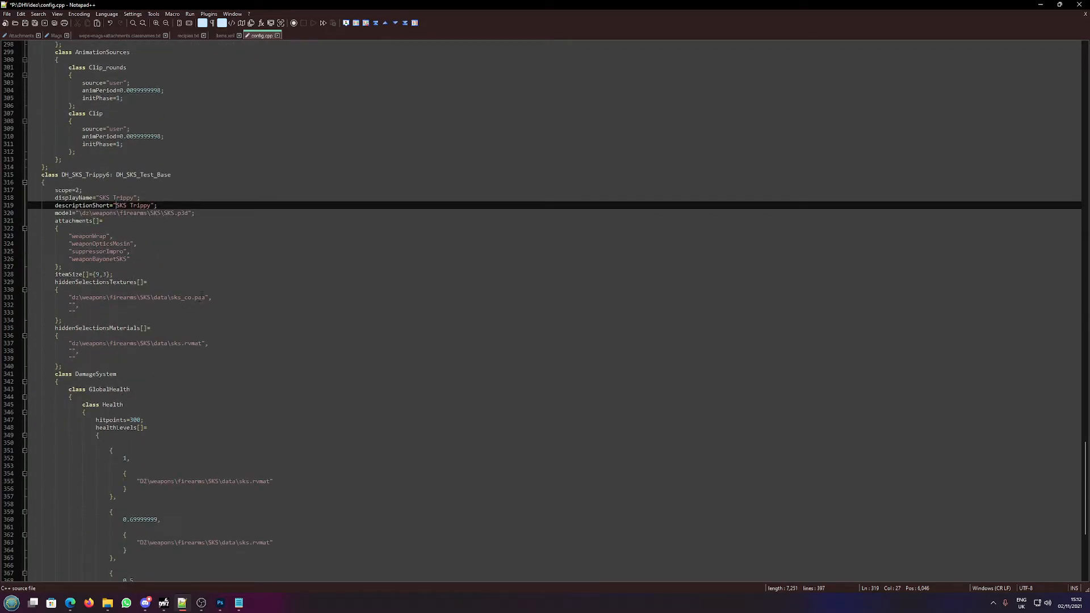
pyautogui.click(107, 603)
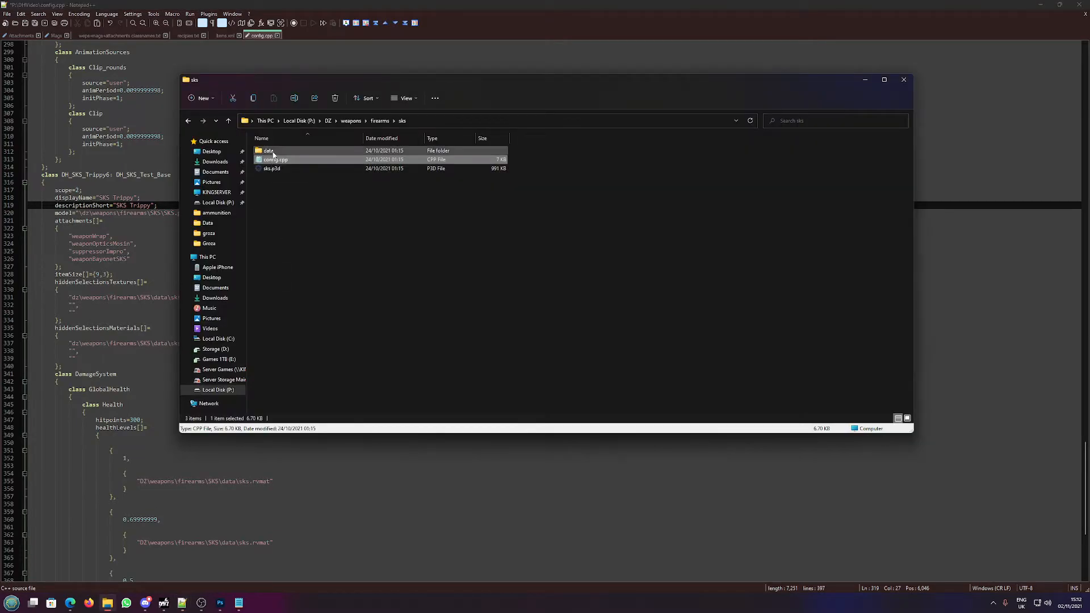
pyautogui.hotkey('alt', 'Left')
pyautogui.hotkey('alt', 'Left')
pyautogui.hotkey('alt', 'Left')
pyautogui.hotkey('alt', 'Left')
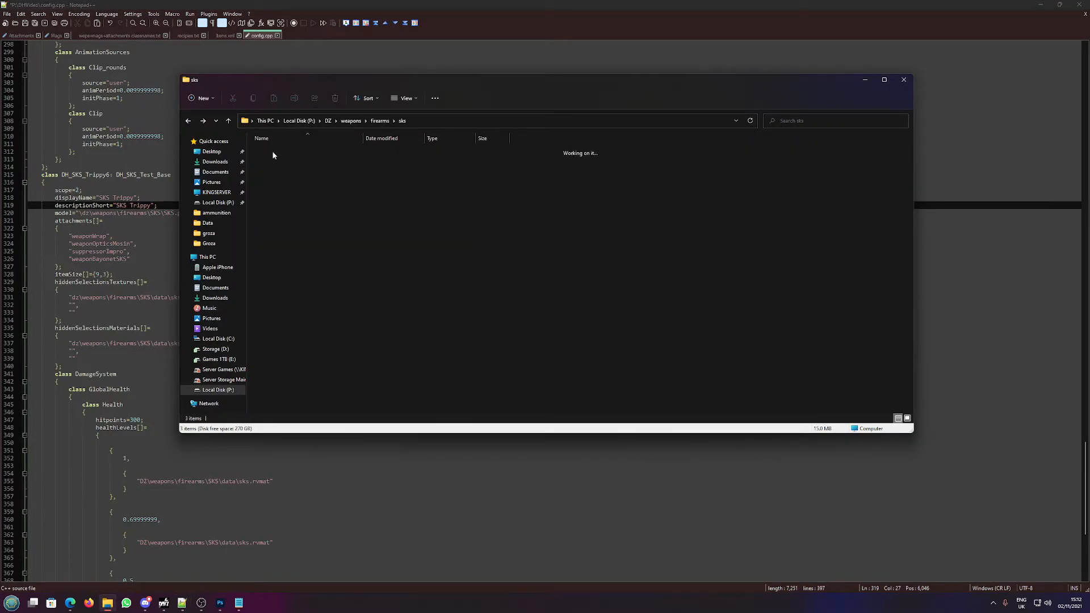
pyautogui.hotkey('alt', 'Left')
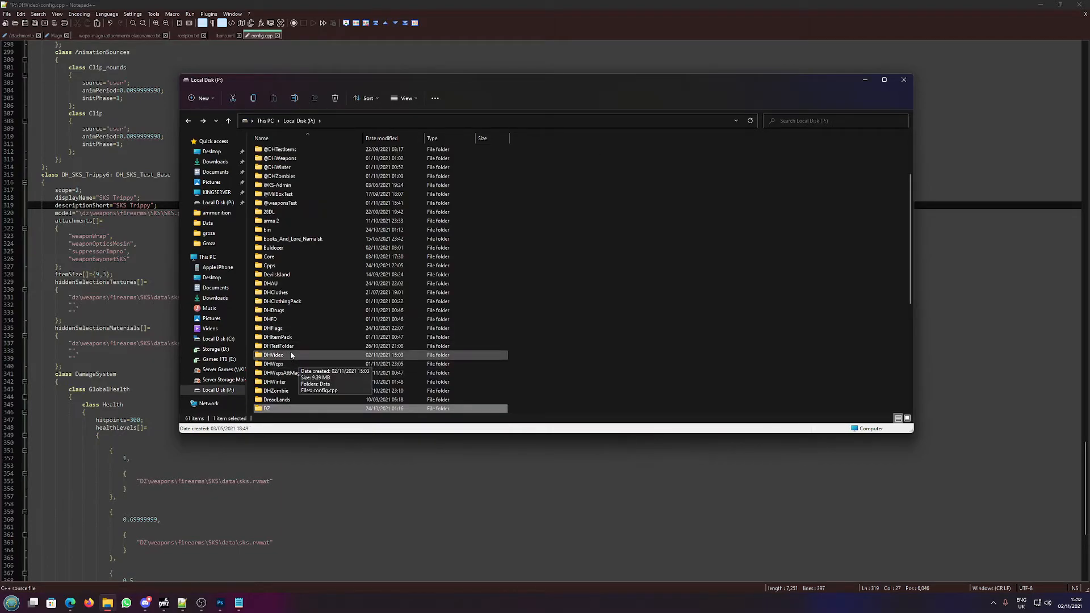
pyautogui.doubleClick(304, 354)
pyautogui.doubleClick(281, 149)
pyautogui.doubleClick(282, 150)
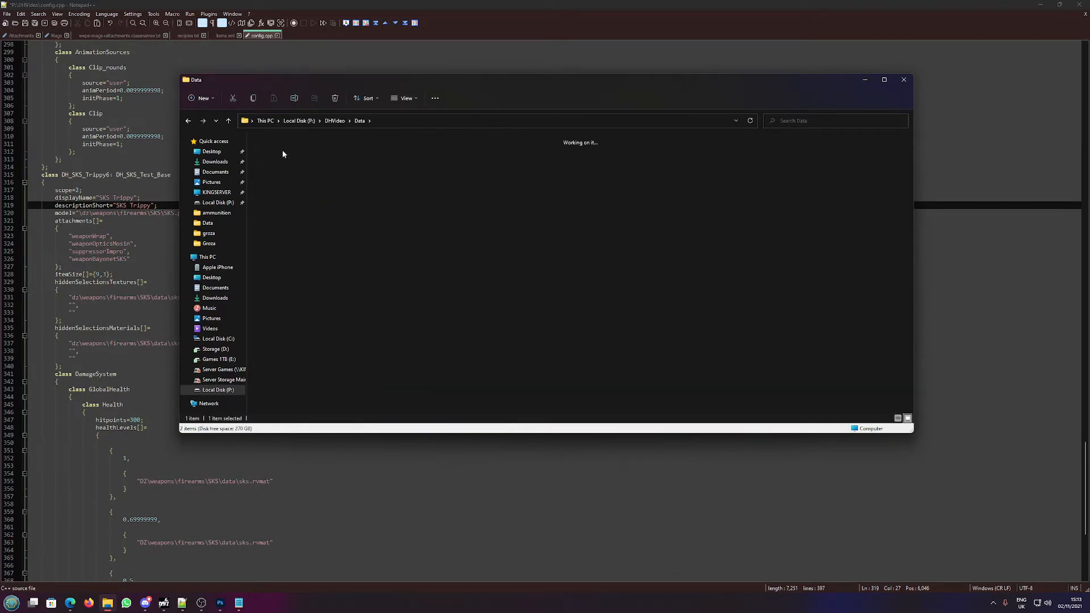
# - Copy the path DHVideo\Data\SKS\sks_Trippy6.png without the drive letter
pyautogui.click(408, 120)
pyautogui.click(410, 121)
pyautogui.write('\\')
pyautogui.press('Down')
pyautogui.press('Down')
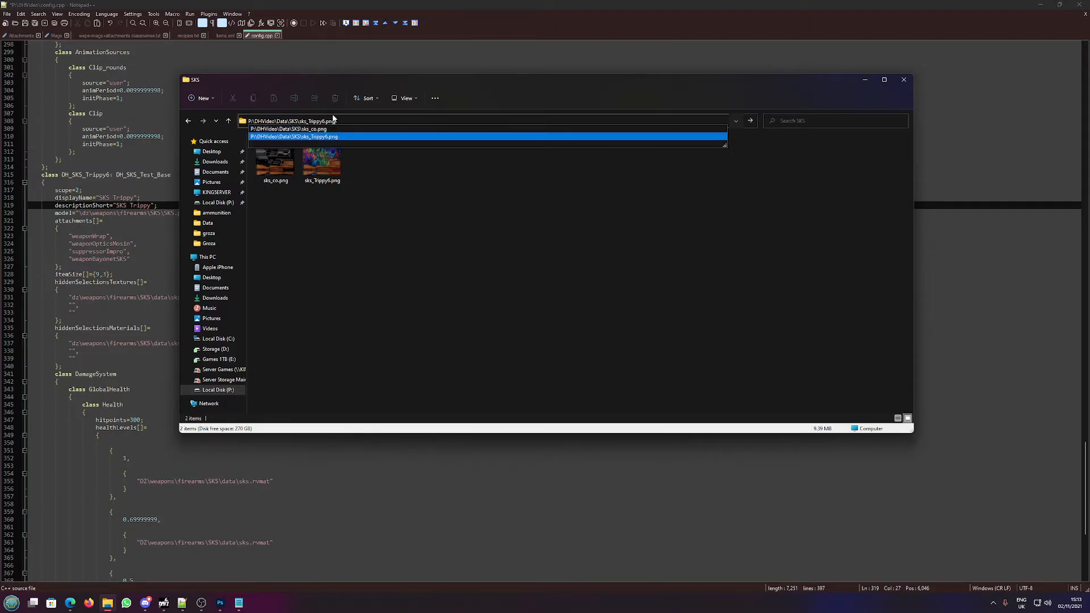
pyautogui.moveTo(335, 121); pyautogui.dragTo(252, 122)
pyautogui.hotkey('ctrl', 'c')
# - Set the first hiddenSelectionsTextures entry of DH_SKS_Trippy6 in config.cpp to DHVideo\Data\SKS\sks_Trippy6.paa
pyautogui.click(72, 296)
pyautogui.moveTo(71, 297); pyautogui.dragTo(208, 297)
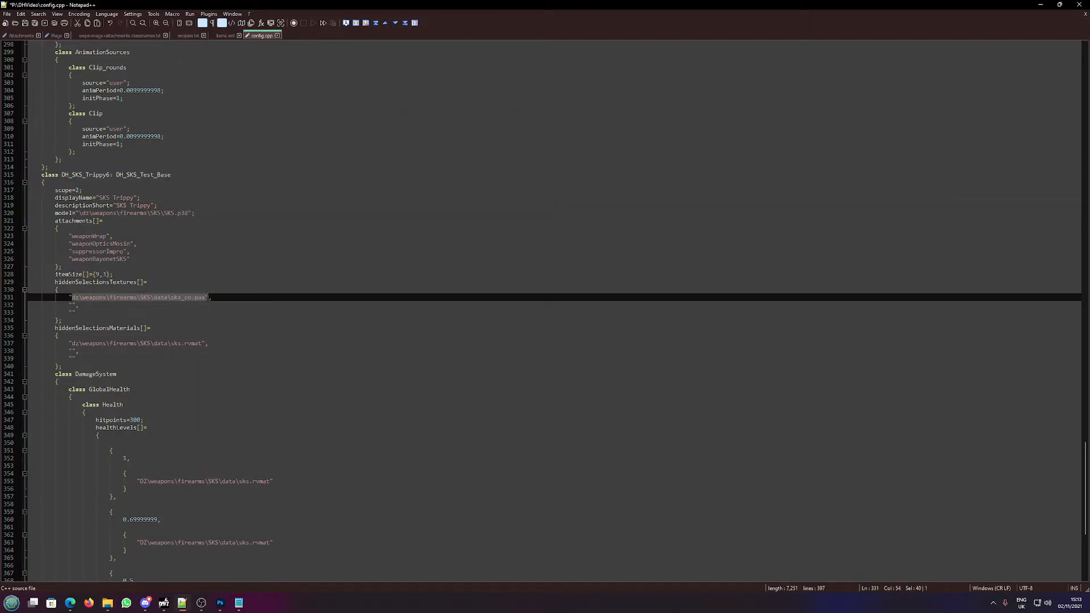
pyautogui.hotkey('ctrl', 'v')
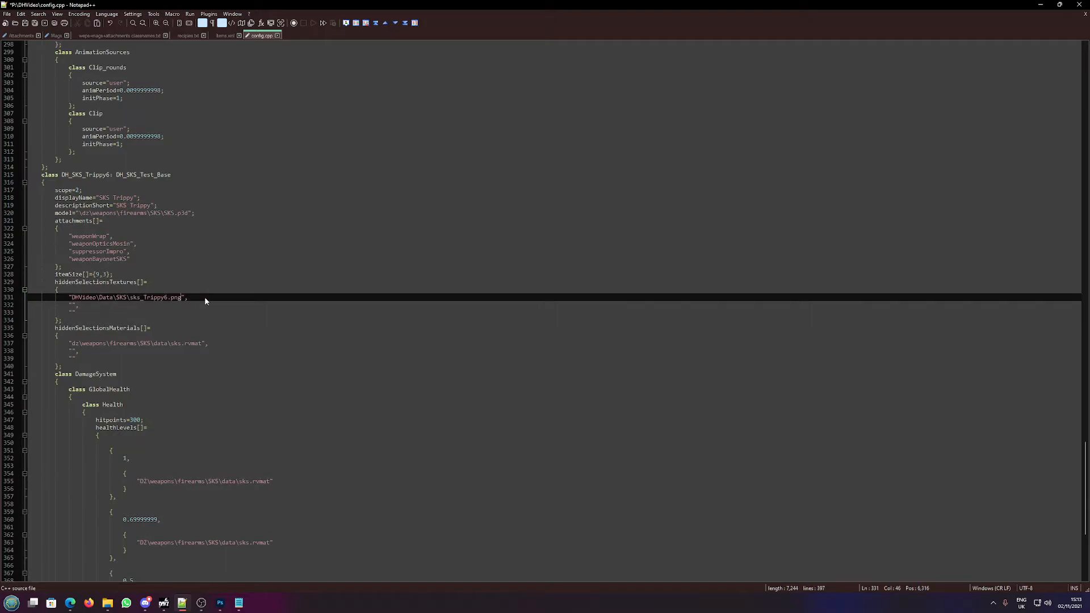
pyautogui.press('BackSpace')
pyautogui.press('BackSpace')
pyautogui.write('aa')
# - Look over the finished DHVideo config.cpp and save it, then minimise the editor and close the original SKS config in Notepad
pyautogui.scroll(-9, 207, 269)
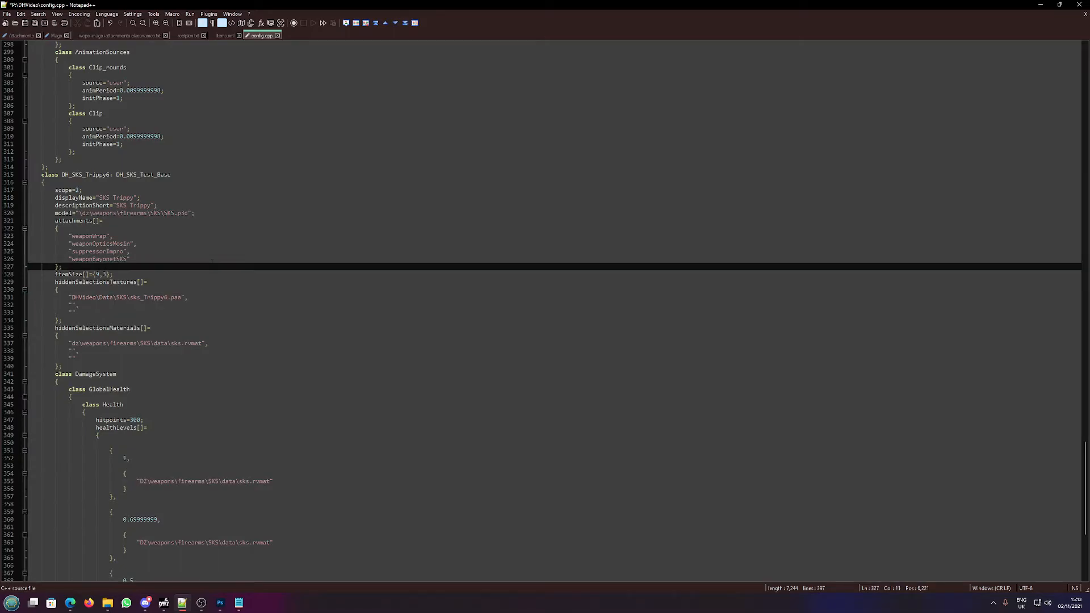
pyautogui.scroll(20, 214, 263)
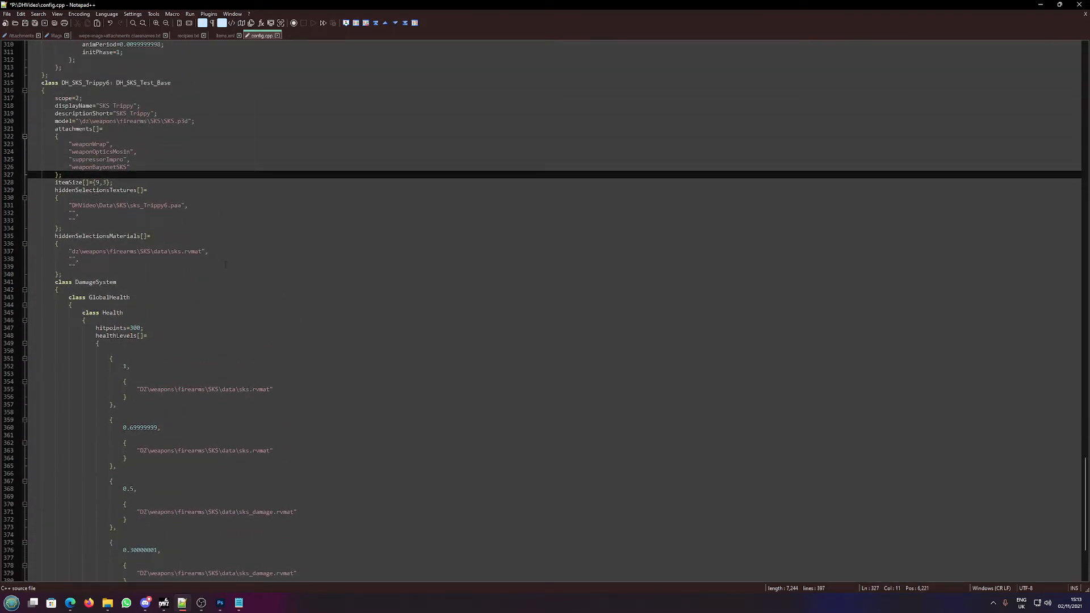
pyautogui.scroll(20, 244, 264)
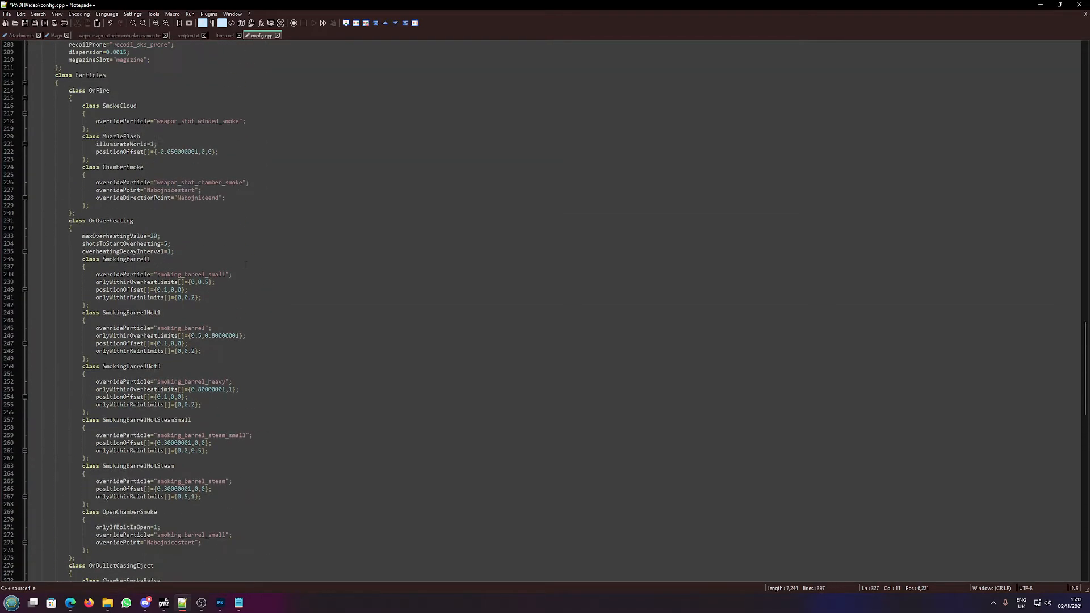
pyautogui.scroll(20, 268, 248)
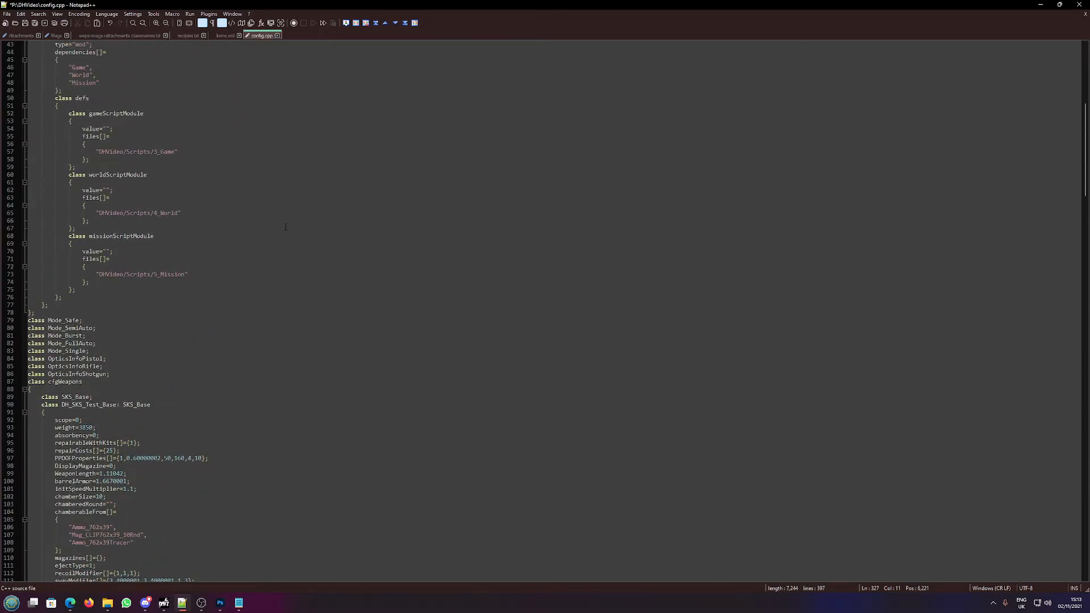
pyautogui.scroll(14, 286, 227)
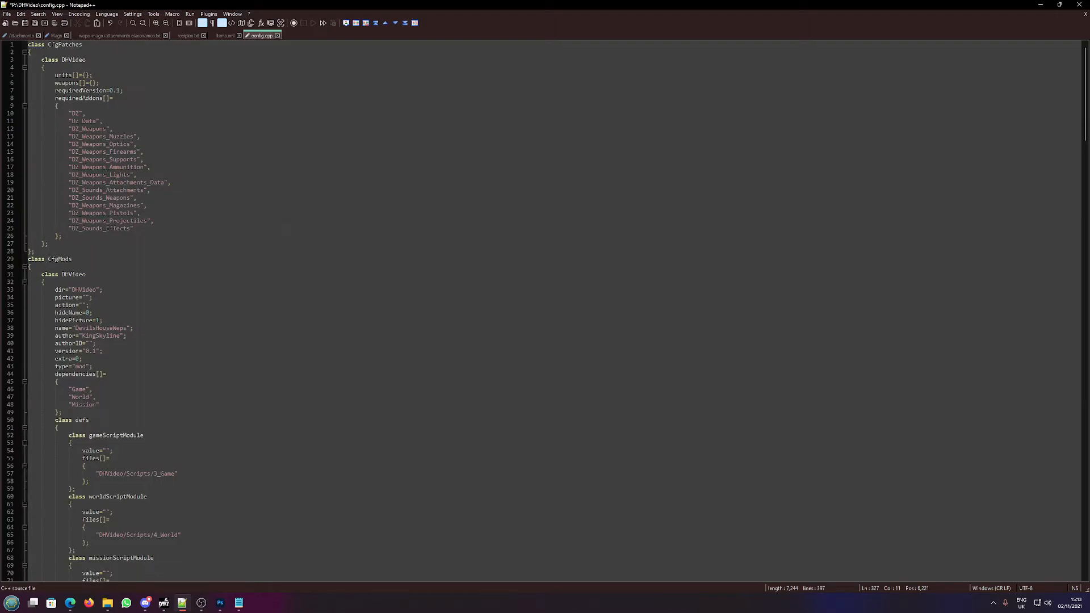
pyautogui.click(25, 23)
pyautogui.click(1038, 4)
pyautogui.click(1016, 25)
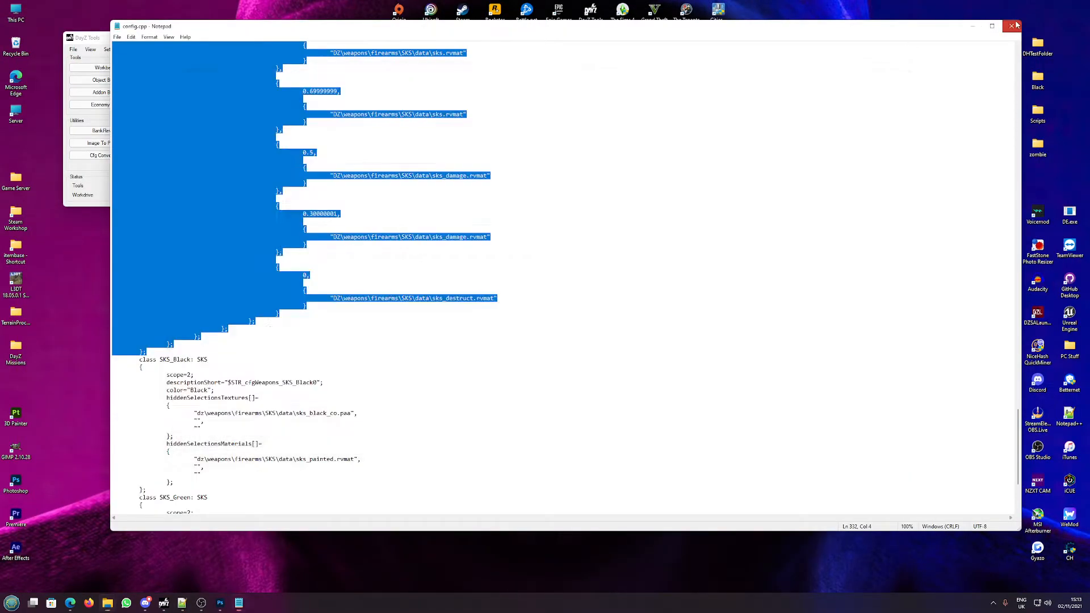
pyautogui.click(1012, 26)
# - Load sks_Trippy6.png into the DayZ Tools Texture Viewer and save it as sks_Trippy6.paa in the SKS folder
pyautogui.click(170, 143)
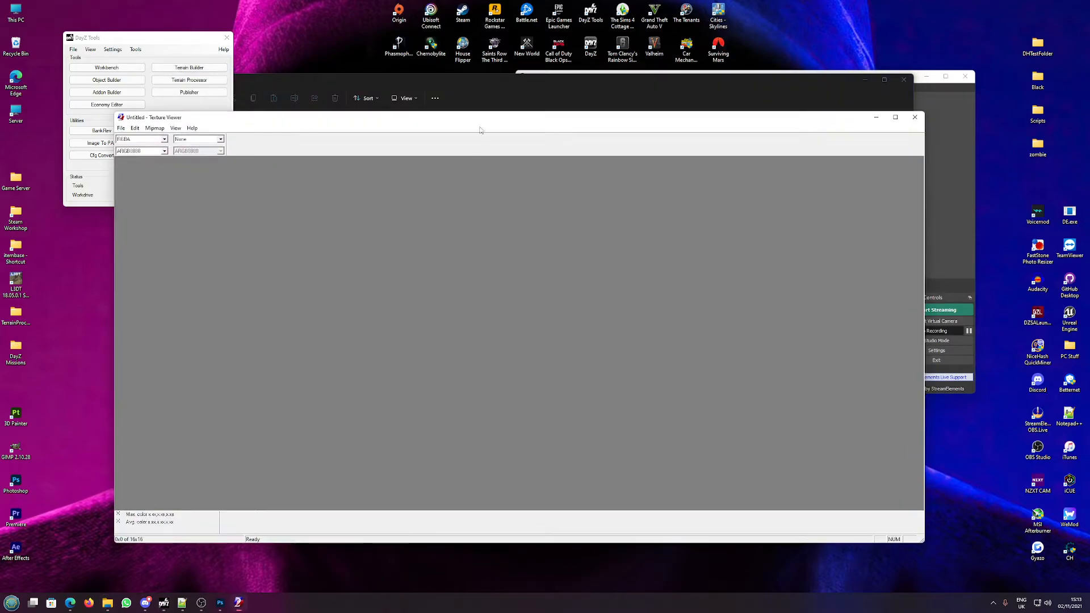
pyautogui.click(483, 86)
pyautogui.moveTo(321, 158); pyautogui.dragTo(141, 229)
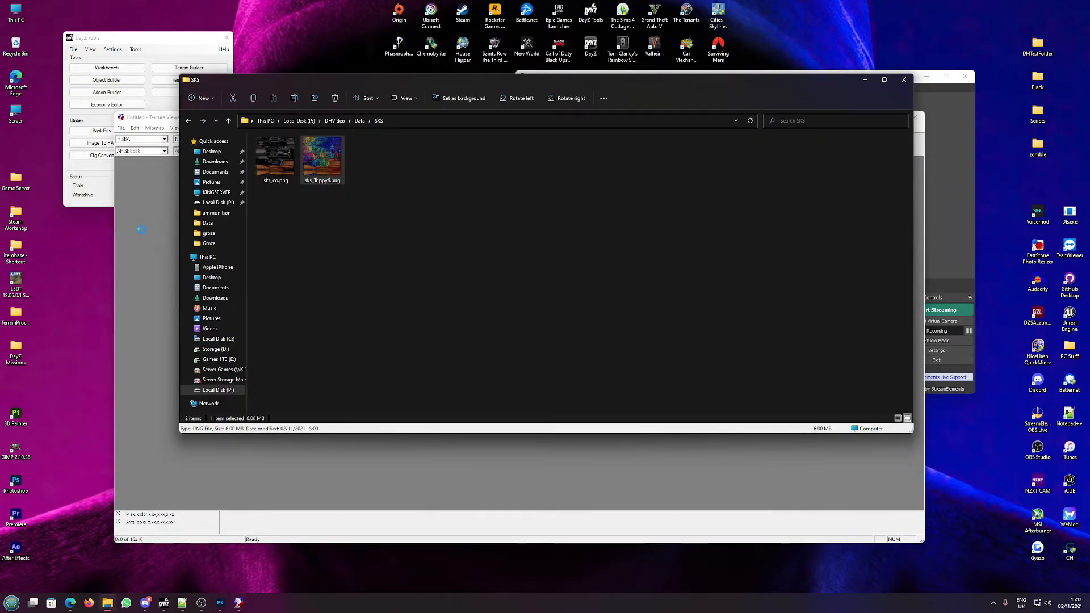
pyautogui.click(121, 128)
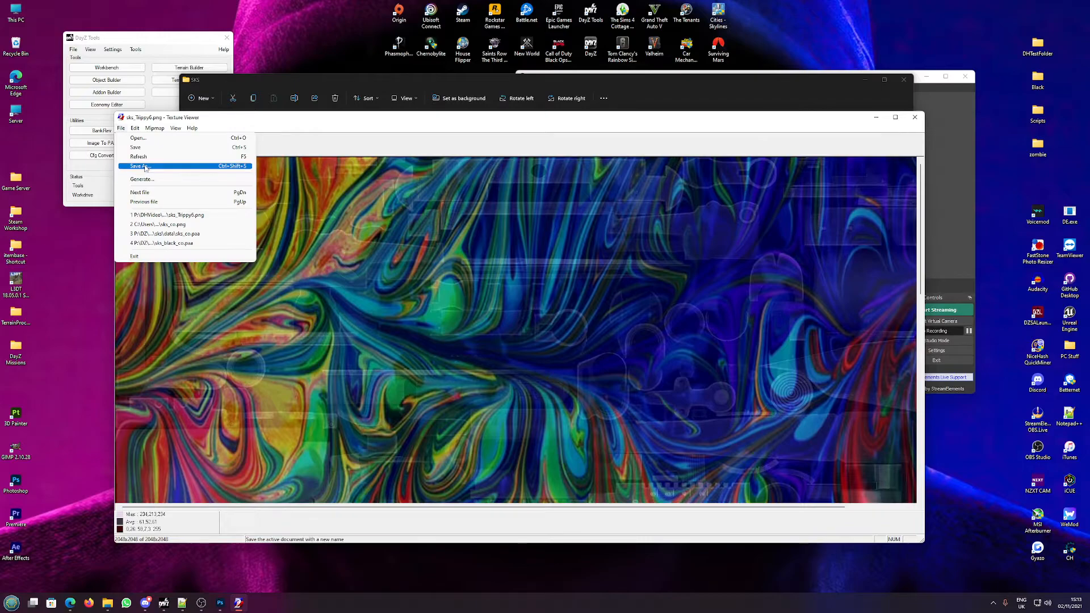
pyautogui.click(144, 166)
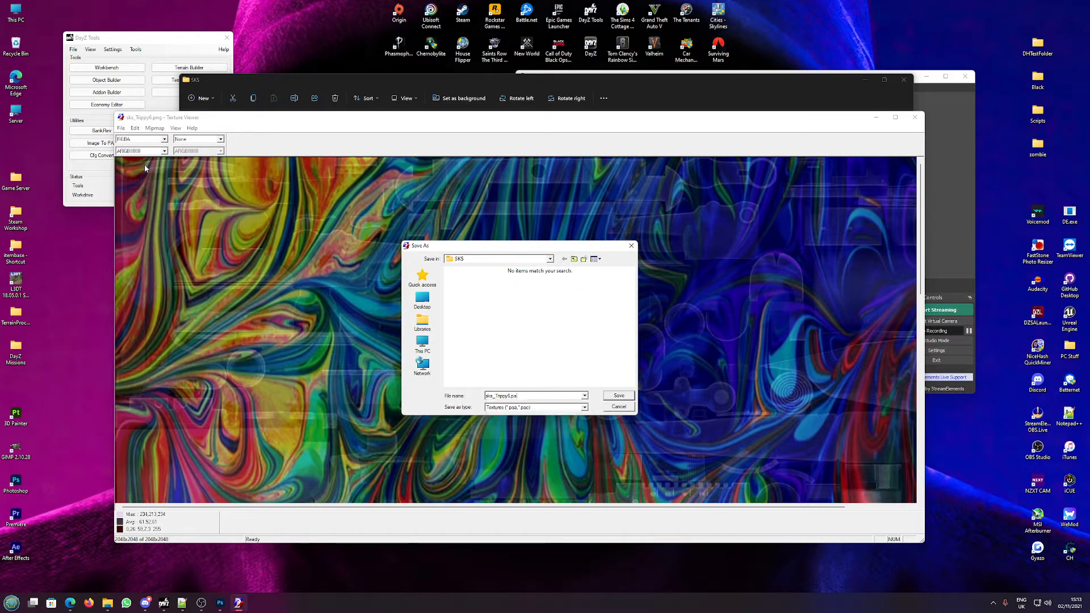
pyautogui.press('Return')
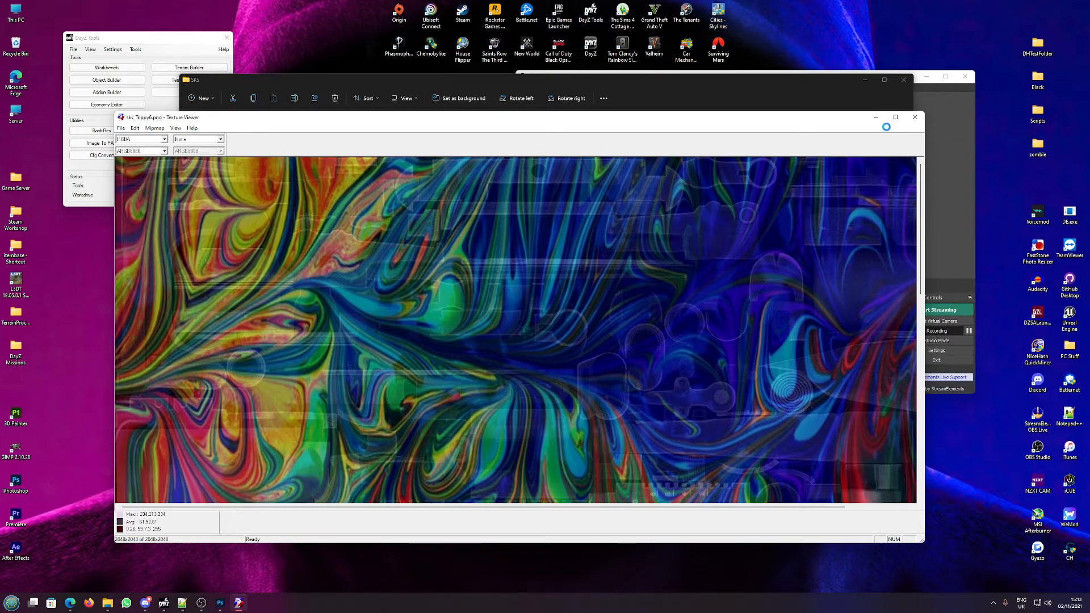
# - Check the SKS folder for the original and converted texture files, and close the Texture Viewer
pyautogui.click(754, 92)
pyautogui.click(282, 160)
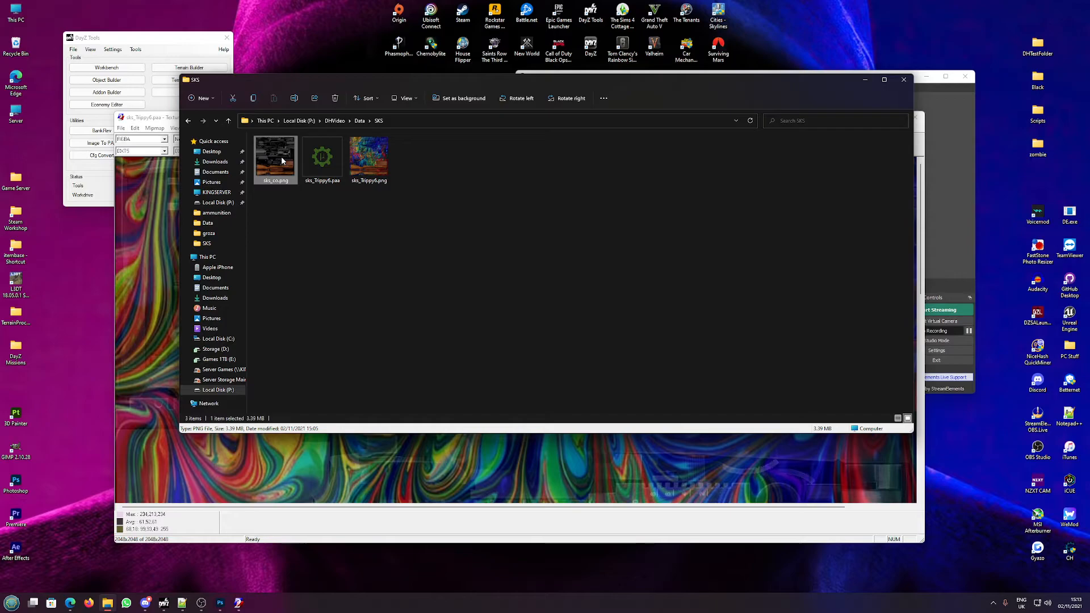
pyautogui.click(380, 165)
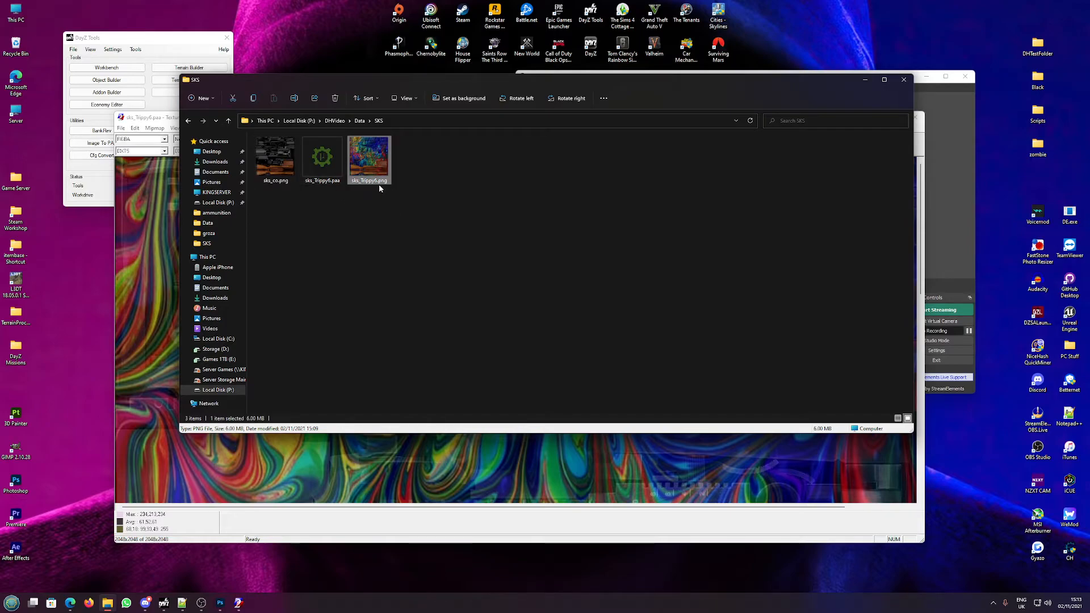
pyautogui.click(454, 494)
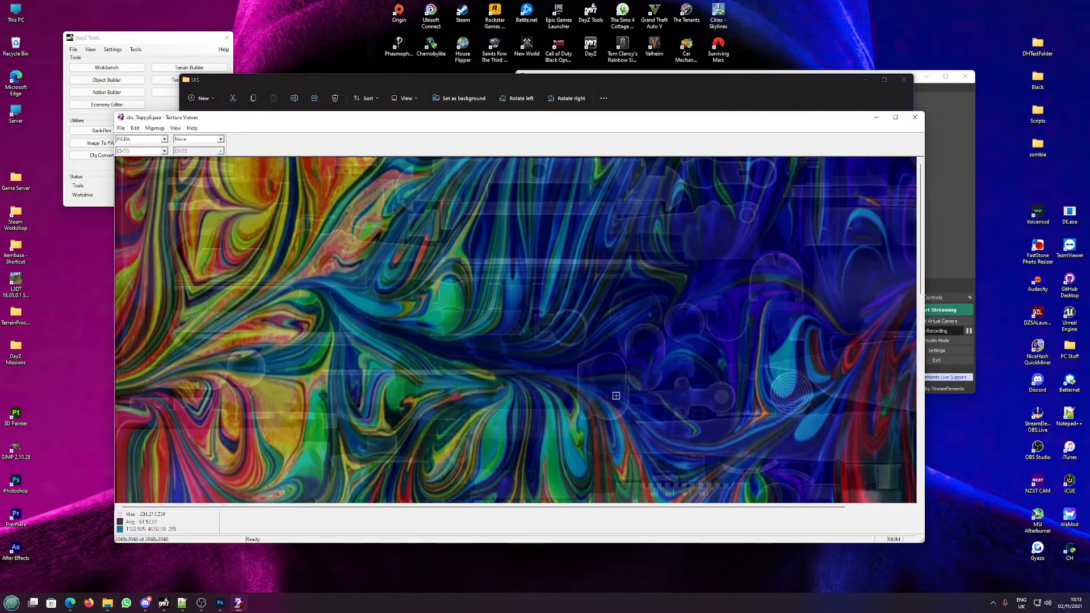
pyautogui.click(914, 118)
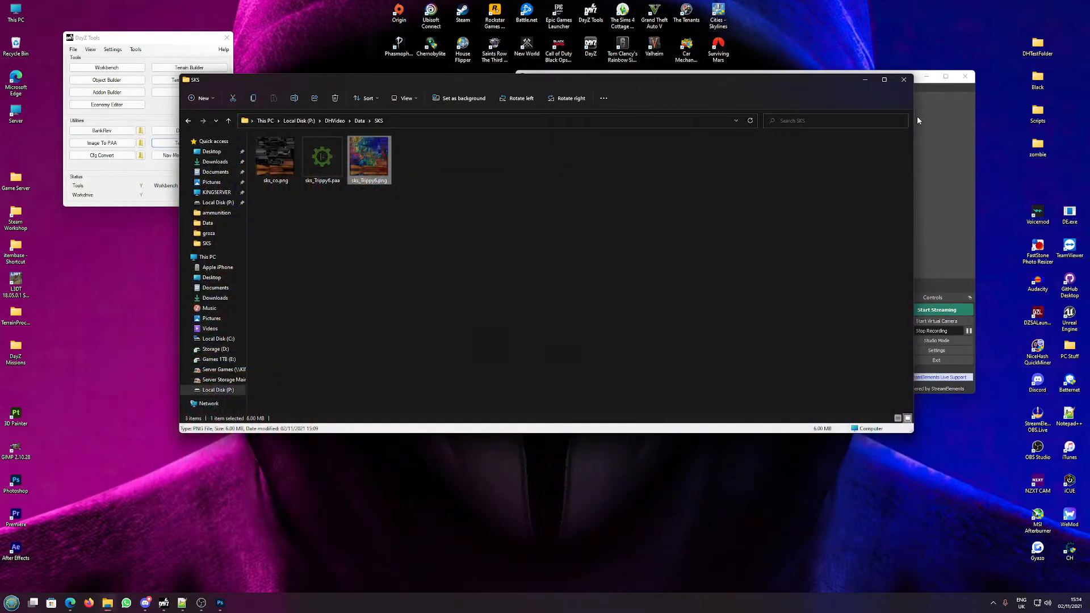
# - Go back up to the DHVideo folder, look through its config.cpp, and close the file
pyautogui.press('BackSpace')
pyautogui.press('BackSpace')
pyautogui.doubleClick(281, 158)
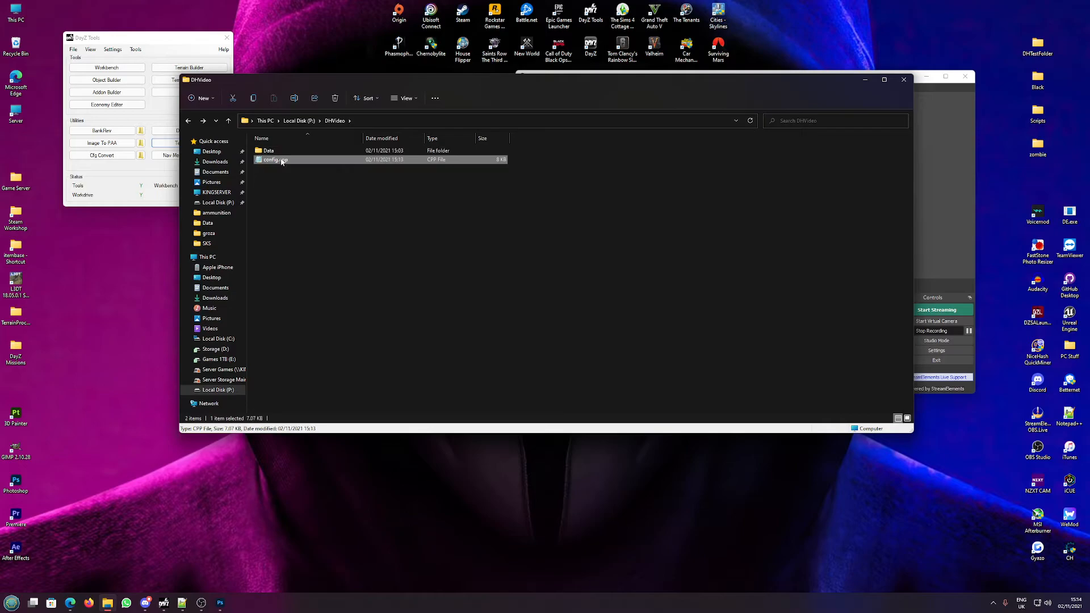
pyautogui.scroll(-7, 305, 183)
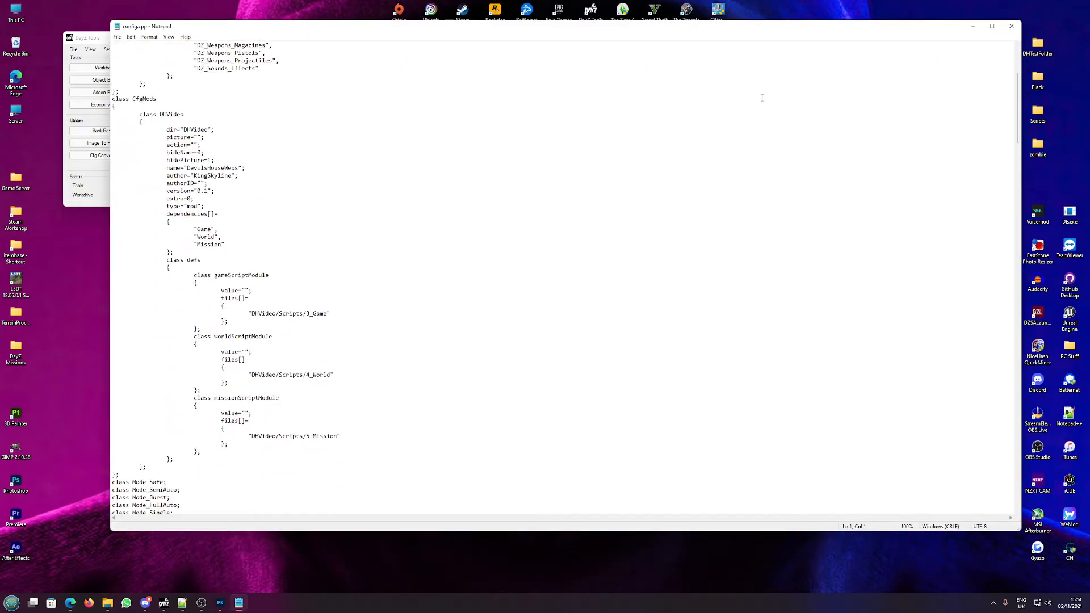
pyautogui.click(1011, 25)
pyautogui.click(109, 94)
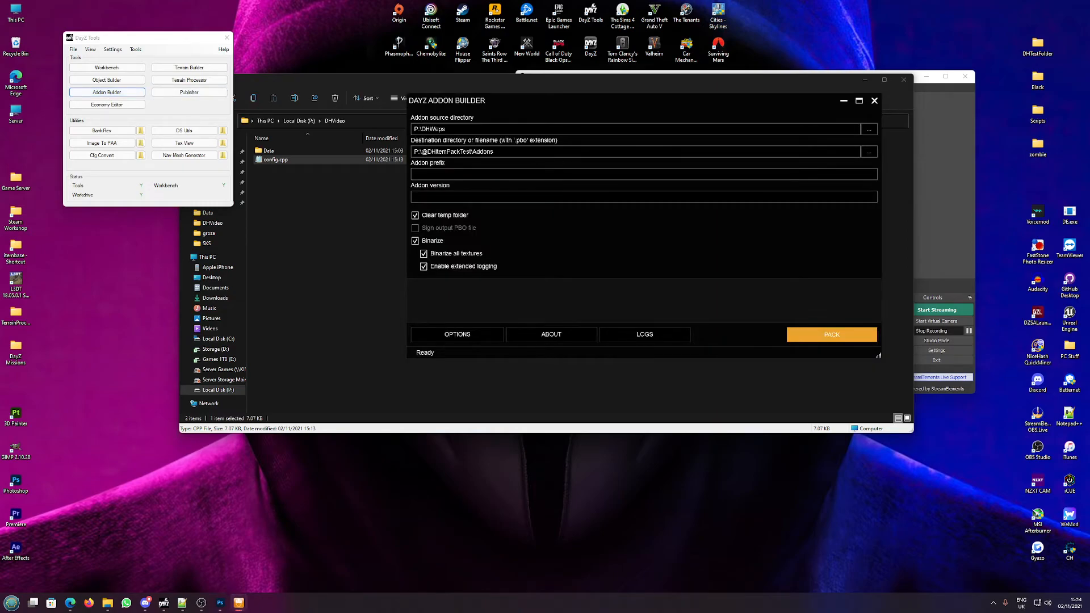
pyautogui.click(869, 153)
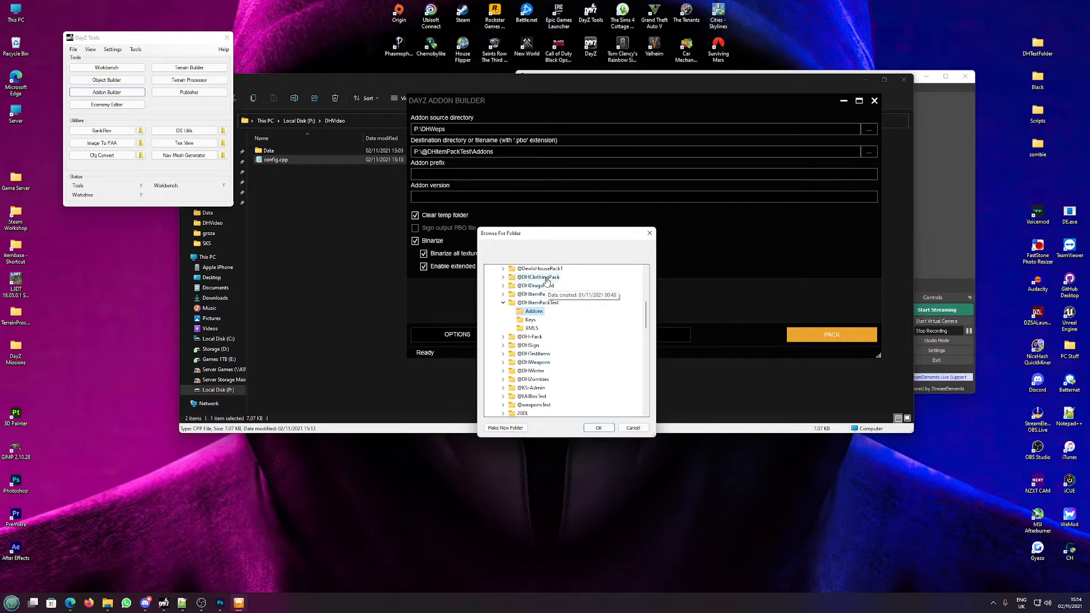
pyautogui.click(539, 405)
pyautogui.click(533, 413)
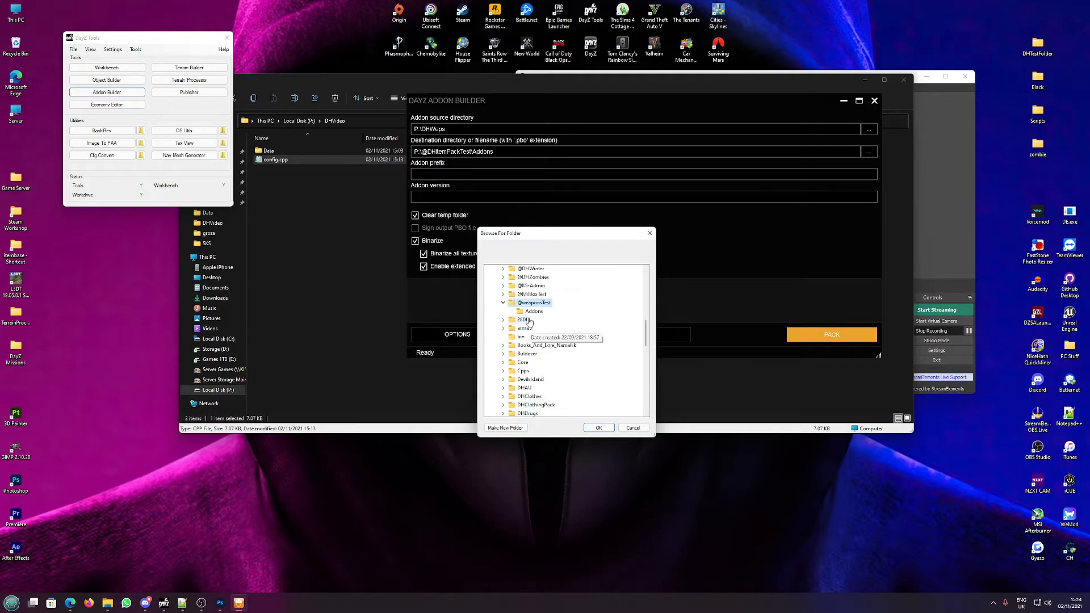
pyautogui.click(599, 428)
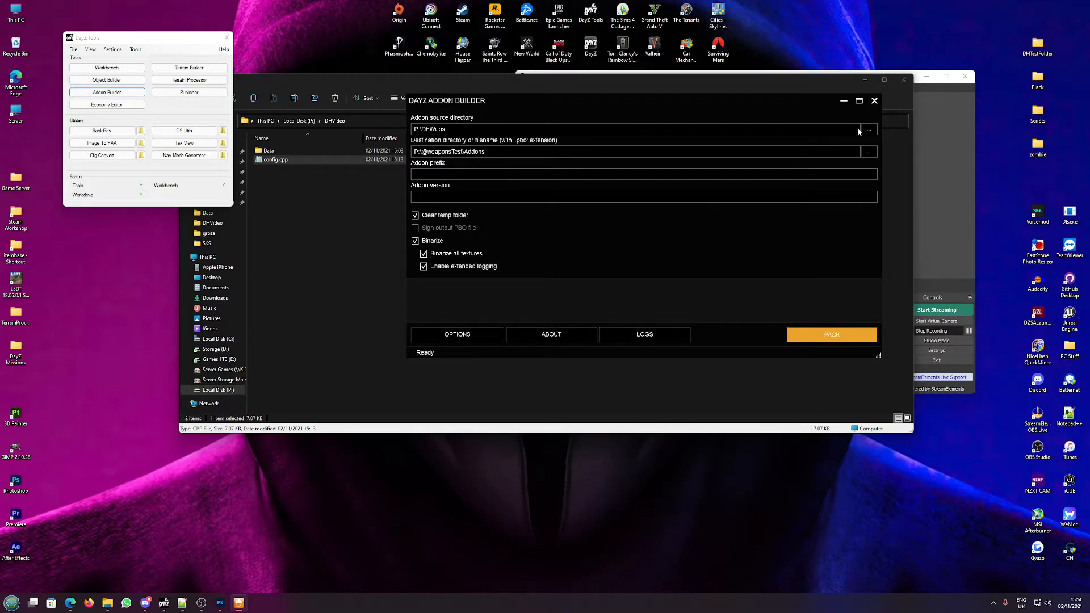
# - Set the addon source directory to P:\DHVideo and pack it into a PBO
pyautogui.click(868, 129)
pyautogui.scroll(-6, 565, 377)
pyautogui.click(534, 295)
pyautogui.click(600, 424)
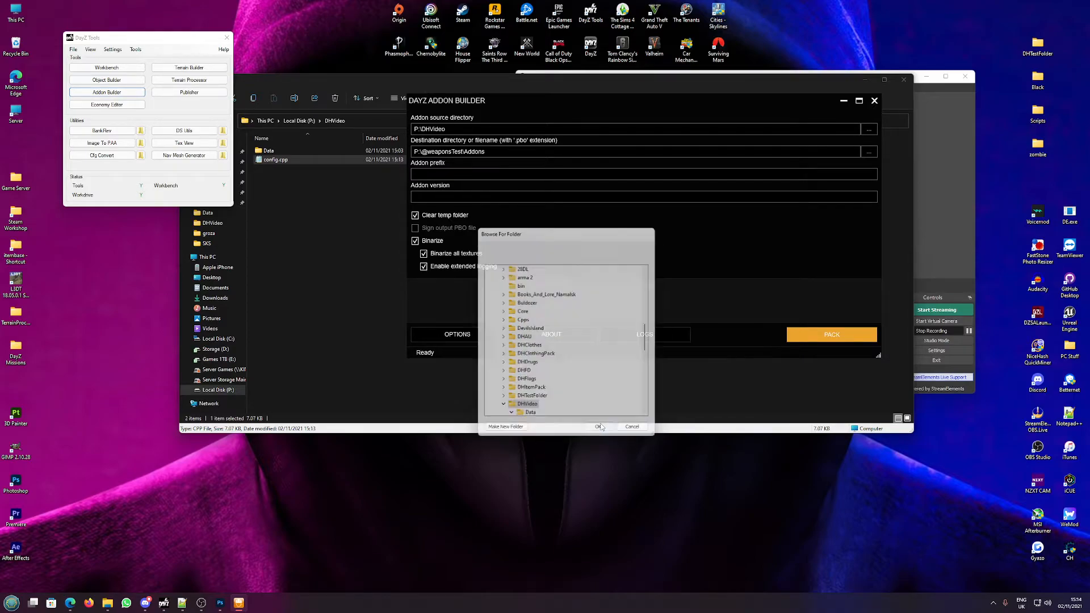
pyautogui.click(831, 335)
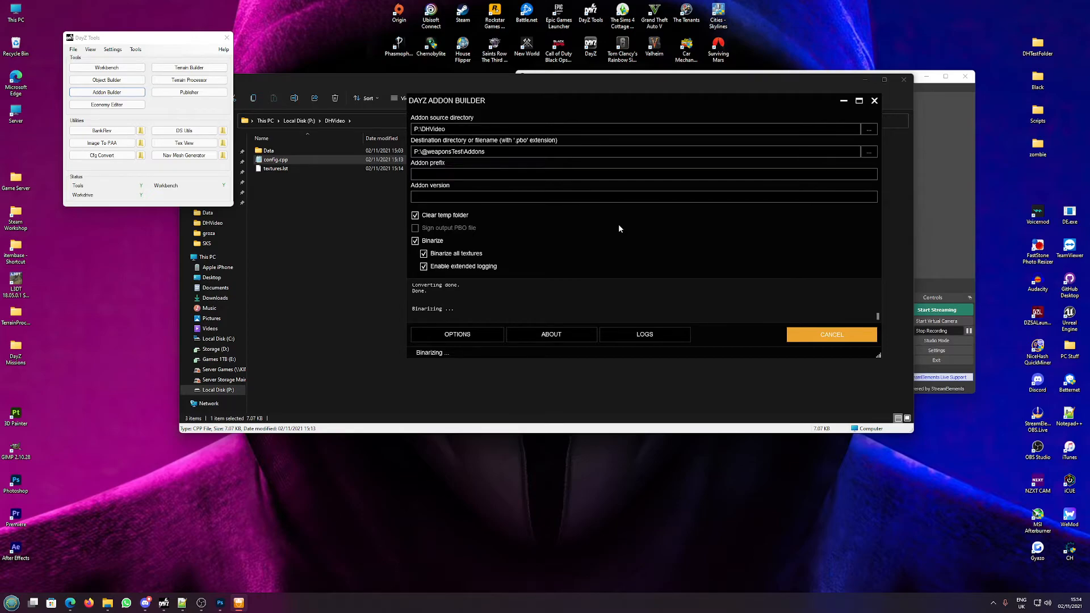
pyautogui.click(739, 249)
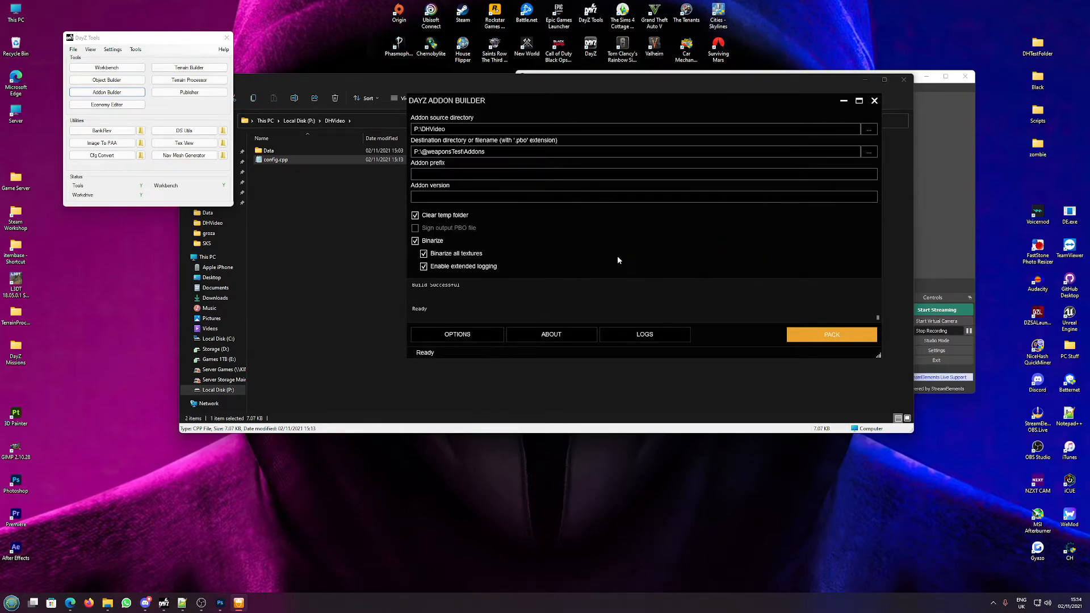
pyautogui.click(325, 235)
pyautogui.hotkey('alt', 'Left')
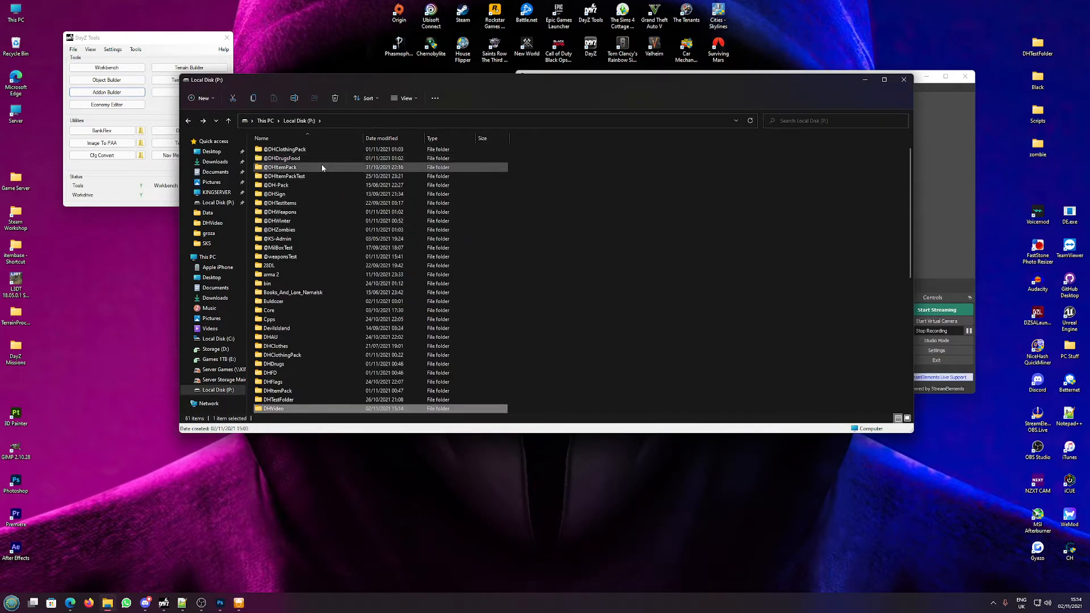
pyautogui.doubleClick(293, 254)
pyautogui.doubleClick(275, 150)
pyautogui.press('Delete')
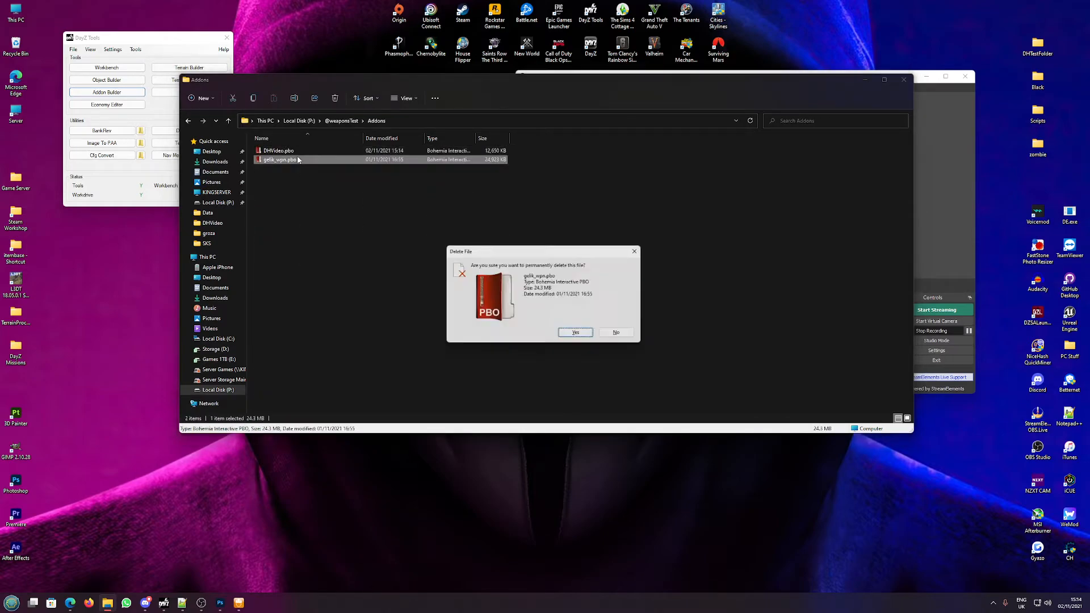
pyautogui.press('Return')
pyautogui.click(903, 80)
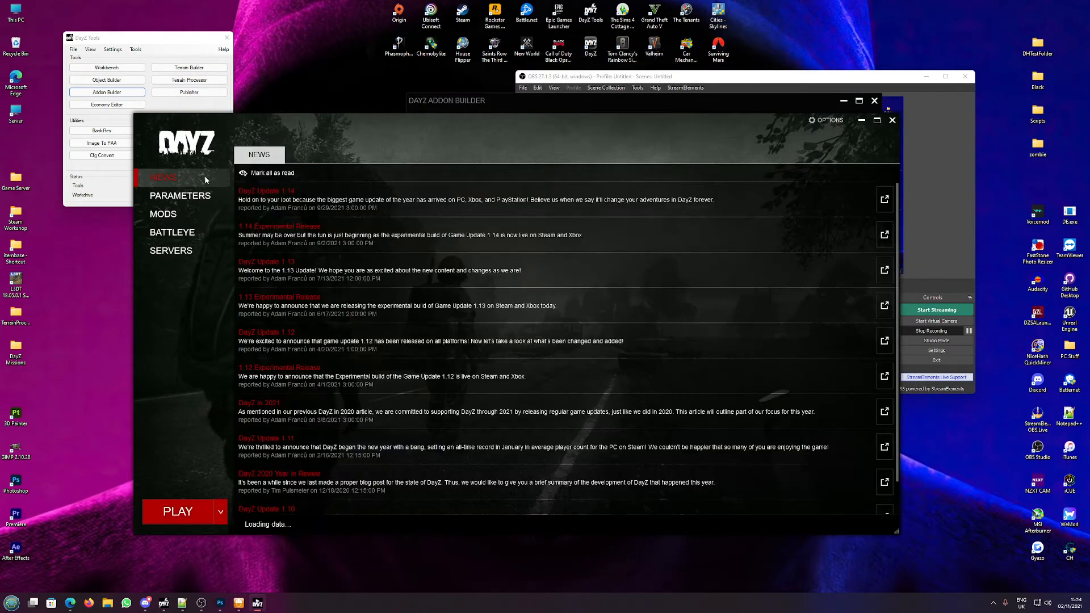
# - Filter the mods in the DayZ Launcher by "test" and load the weaponsTest mod
pyautogui.click(193, 244)
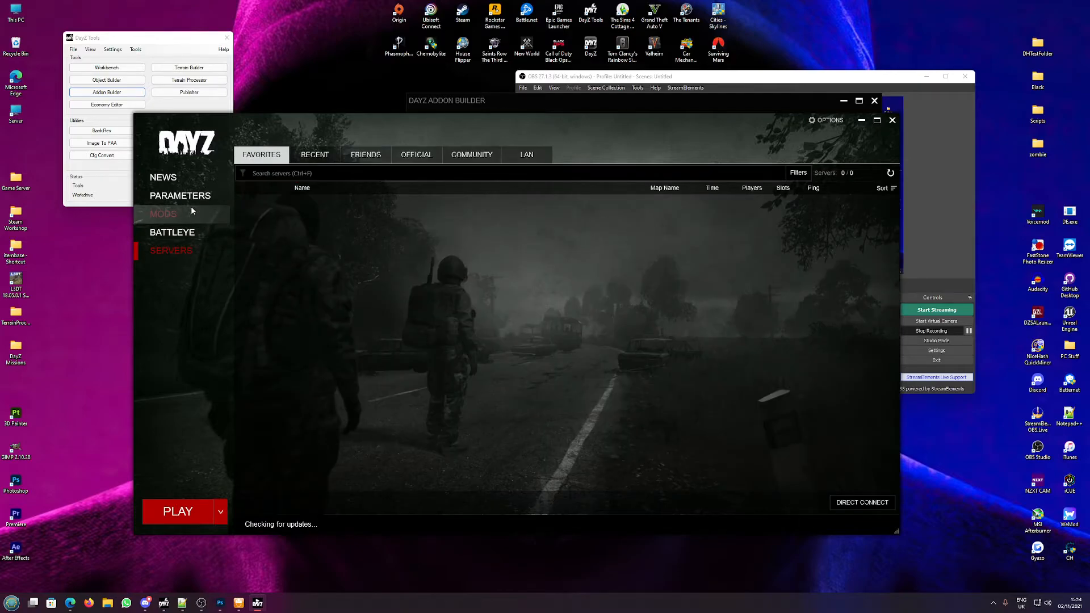
pyautogui.click(192, 211)
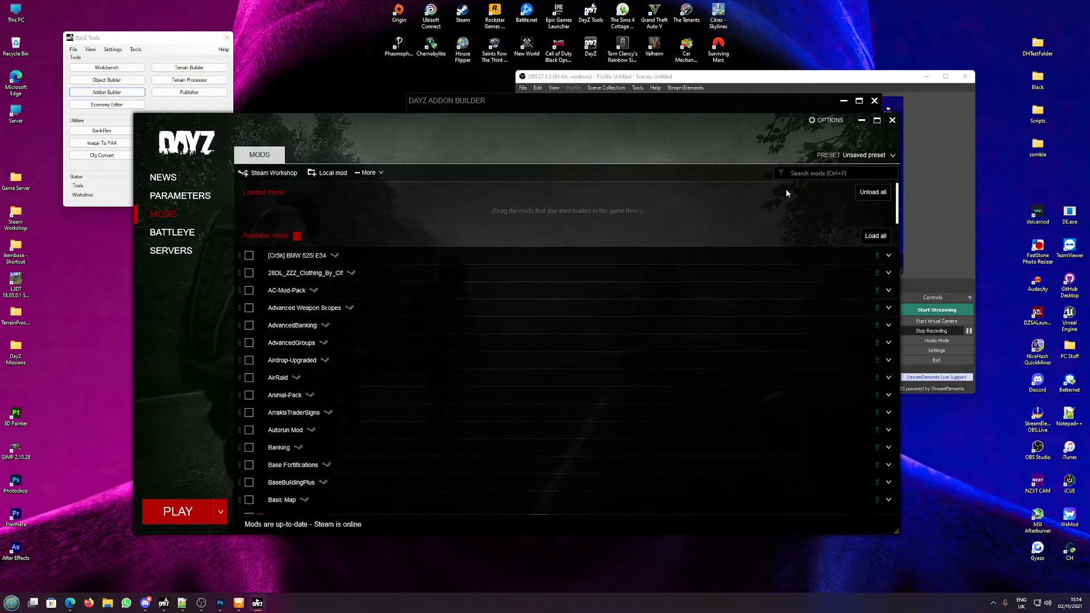
pyautogui.click(806, 173)
pyautogui.write('wepon')
pyautogui.press('BackSpace')
pyautogui.press('BackSpace')
pyautogui.write('a')
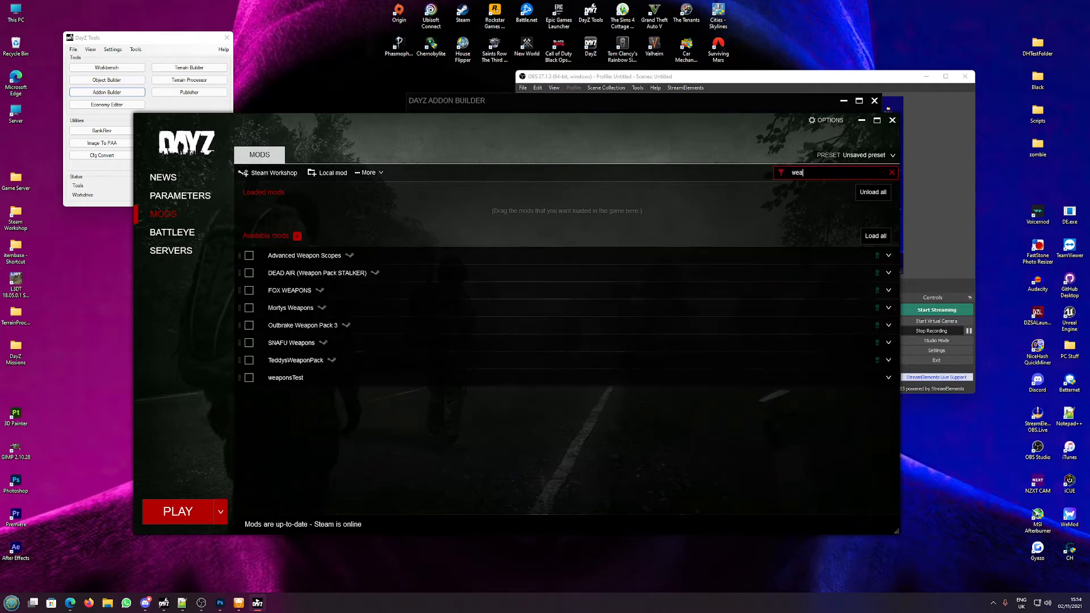
pyautogui.write('st')
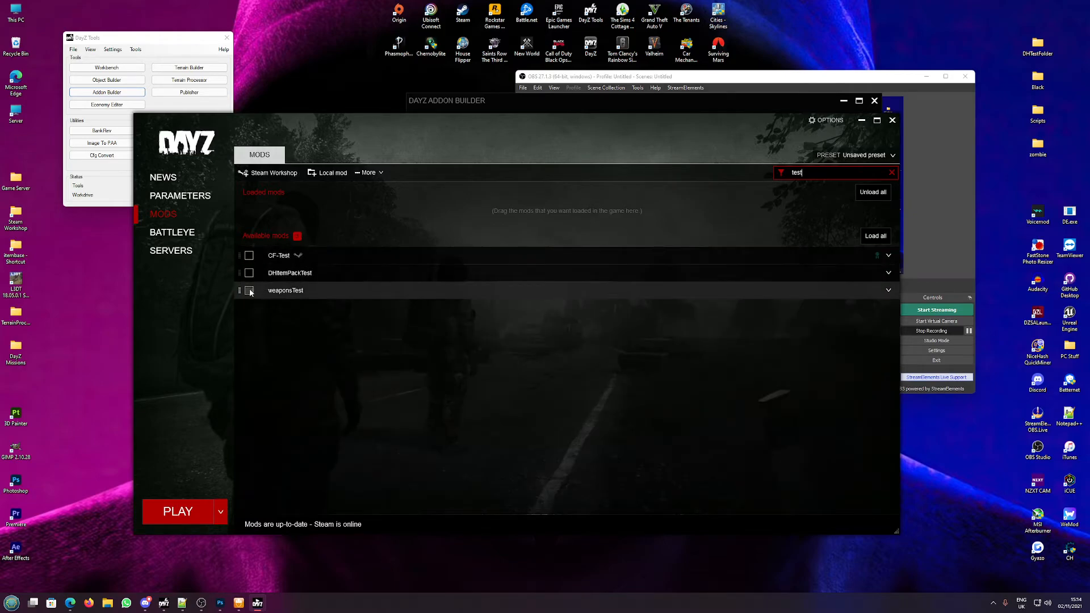
pyautogui.click(250, 290)
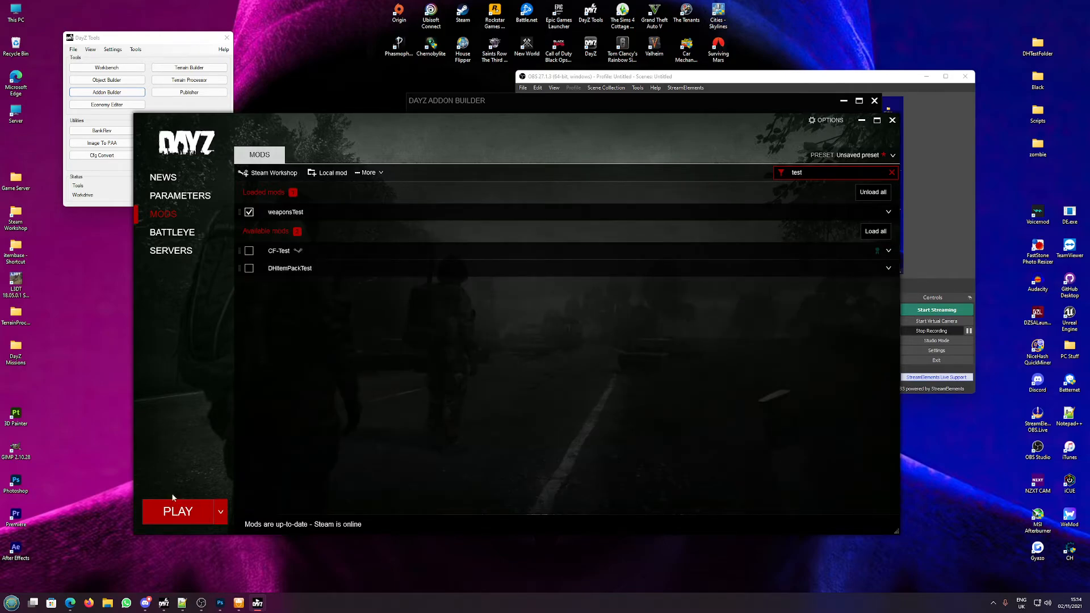
# - Launch DayZ with the loaded mod and view the launch parameters, including the mission path
pyautogui.click(172, 513)
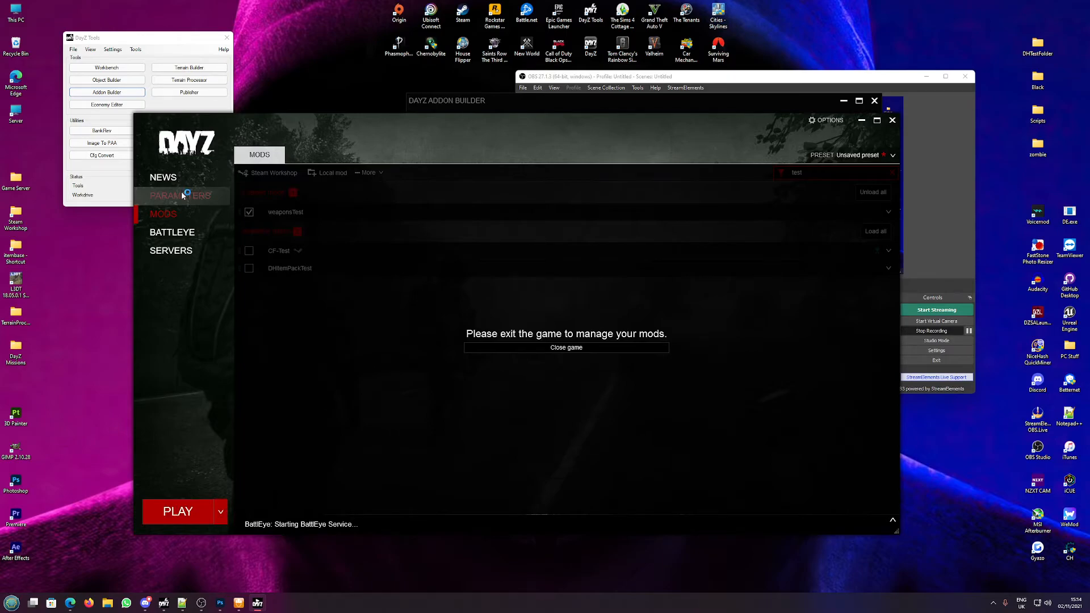
pyautogui.click(181, 193)
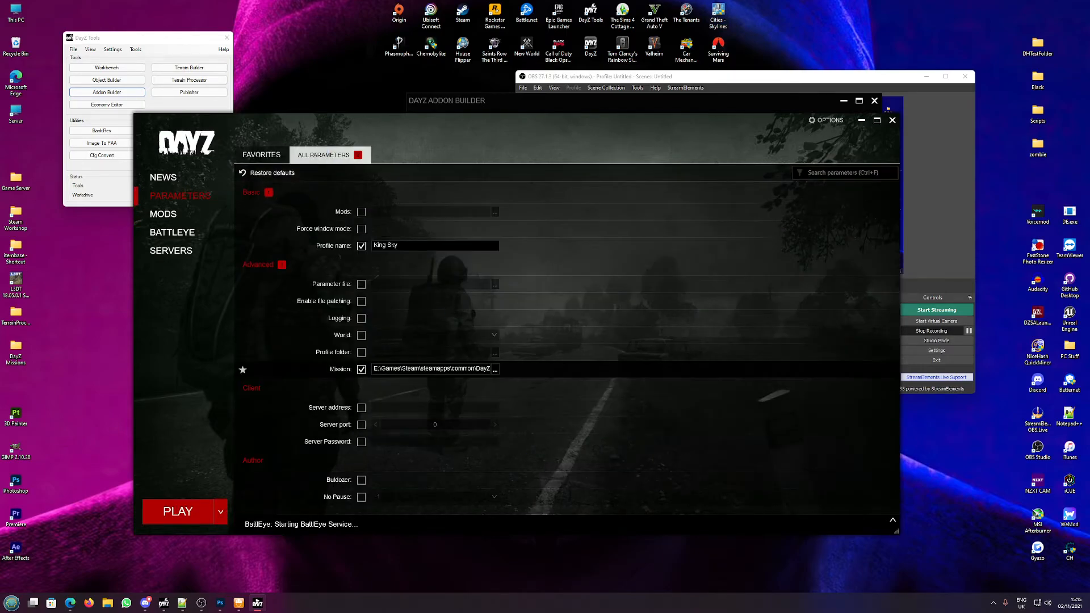
pyautogui.click(168, 216)
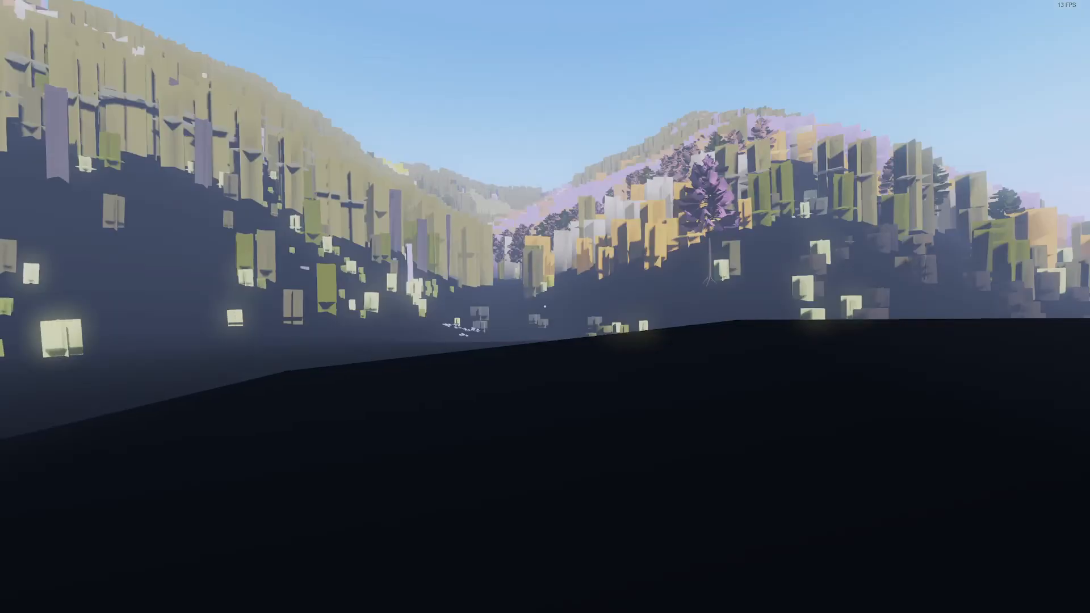
# - Walk the character across the grass onto the road in DayZ
pyautogui.press('w')
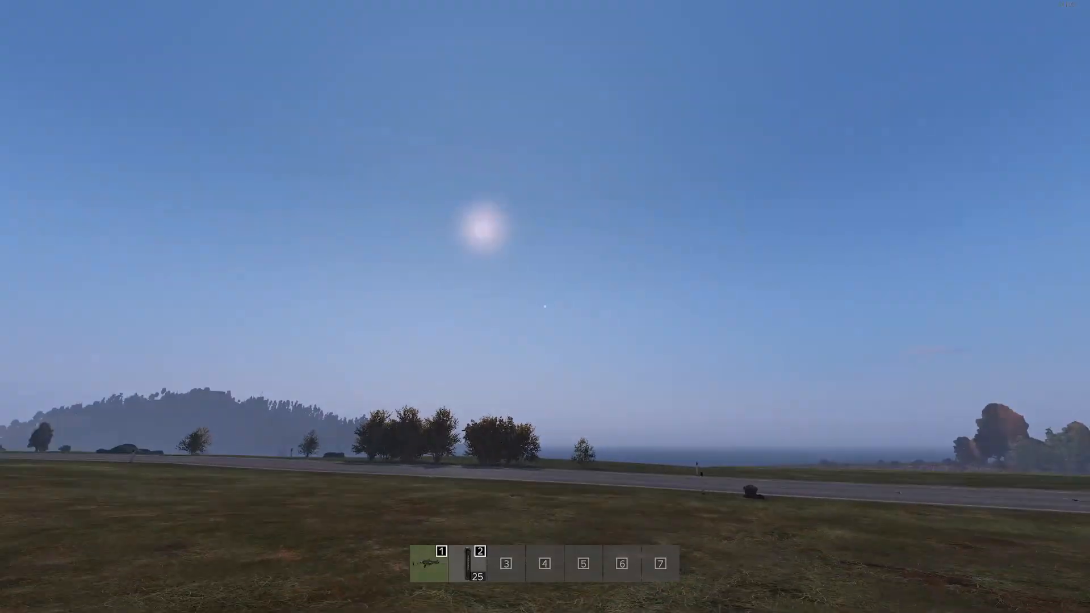
pyautogui.press('w')
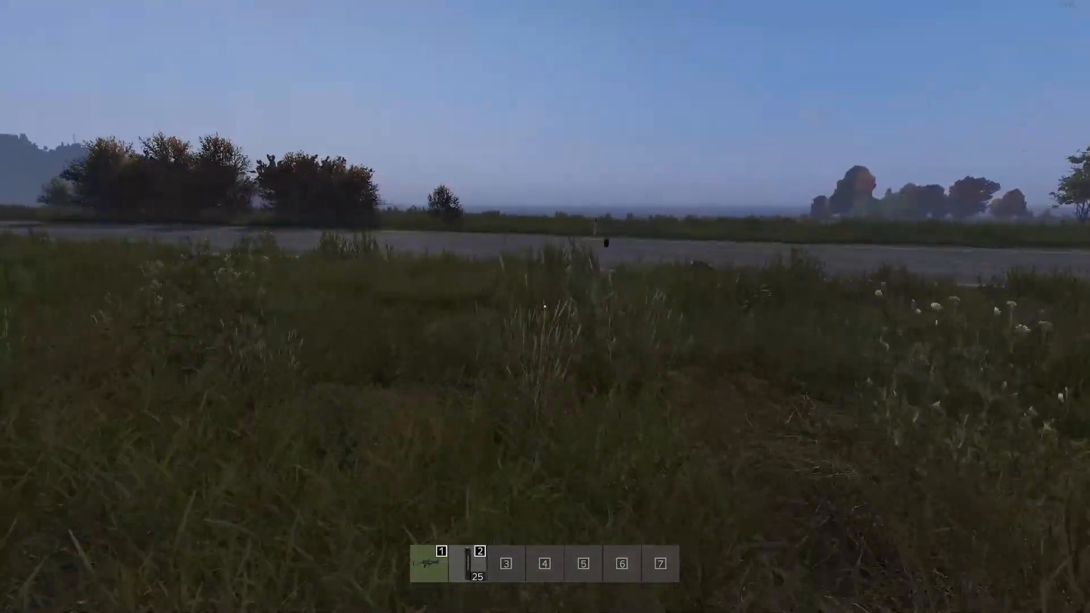
pyautogui.press('w')
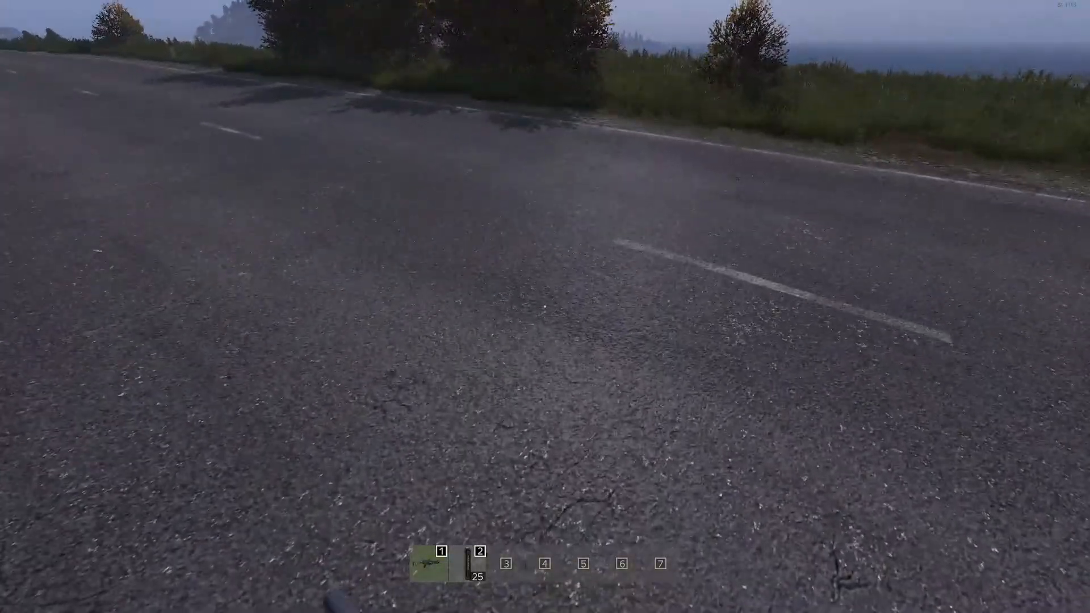
# - Search the Items and Objects spawner for "tripp" and spawn the Trippy SKS at the cursor on the road
pyautogui.press('y')
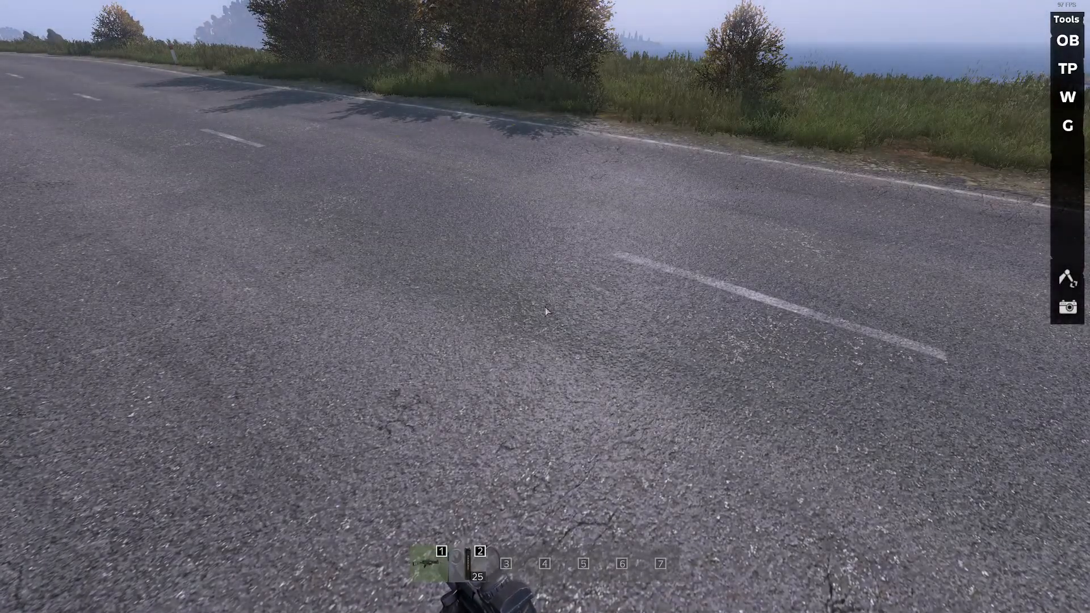
pyautogui.press('y')
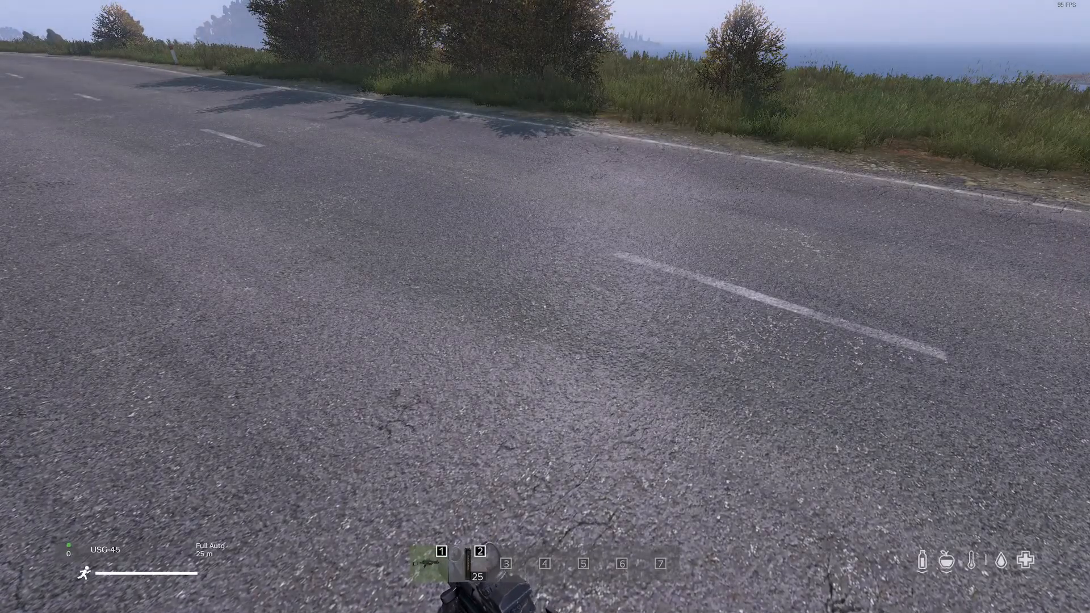
pyautogui.press('y')
pyautogui.click(1067, 40)
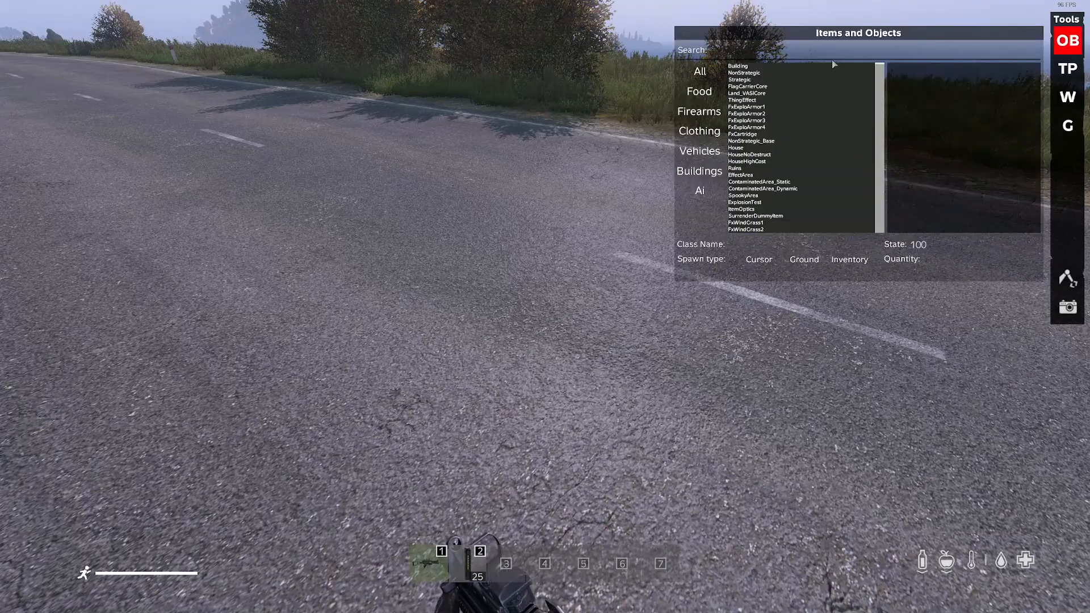
pyautogui.write('tripp')
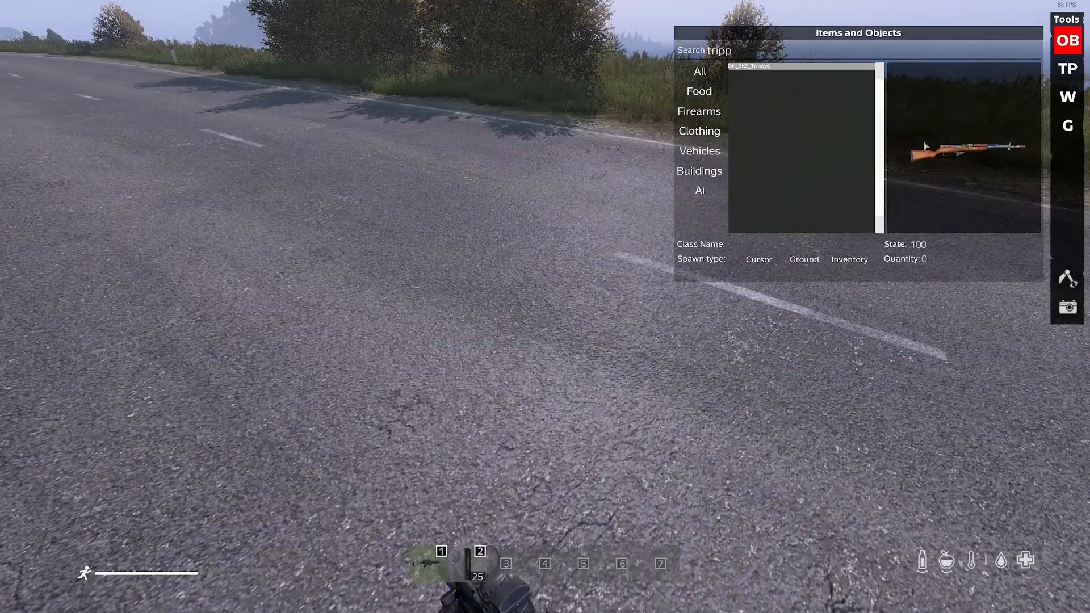
pyautogui.click(759, 260)
pyautogui.press('y')
# - Walk up to the SKS Trippy, take it into the hands and inspect its texture and inventory entry
pyautogui.press('w')
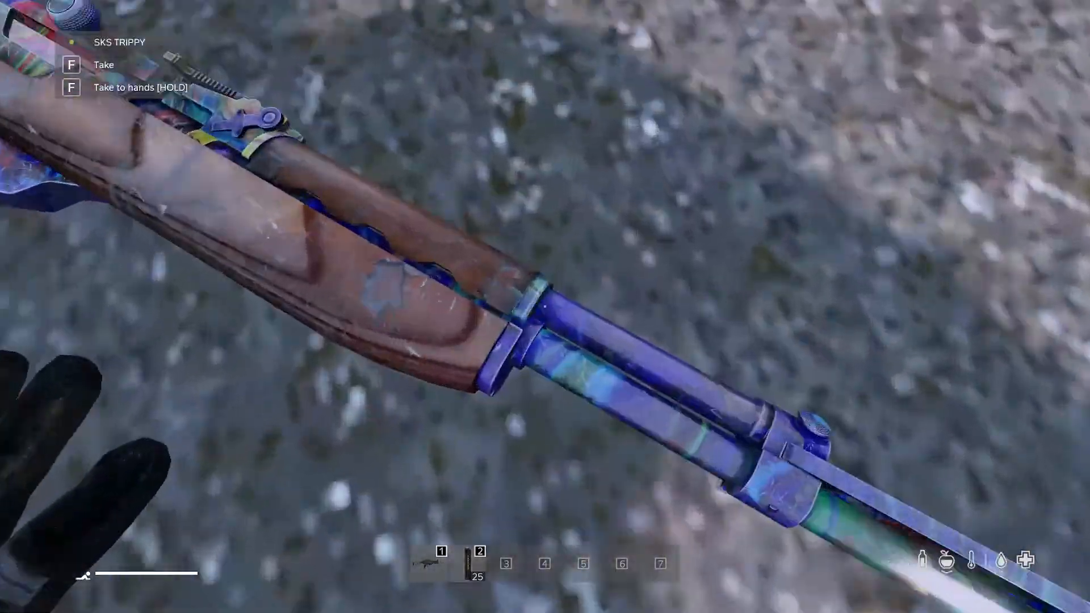
pyautogui.press('w')
pyautogui.press('c')
pyautogui.press('f')
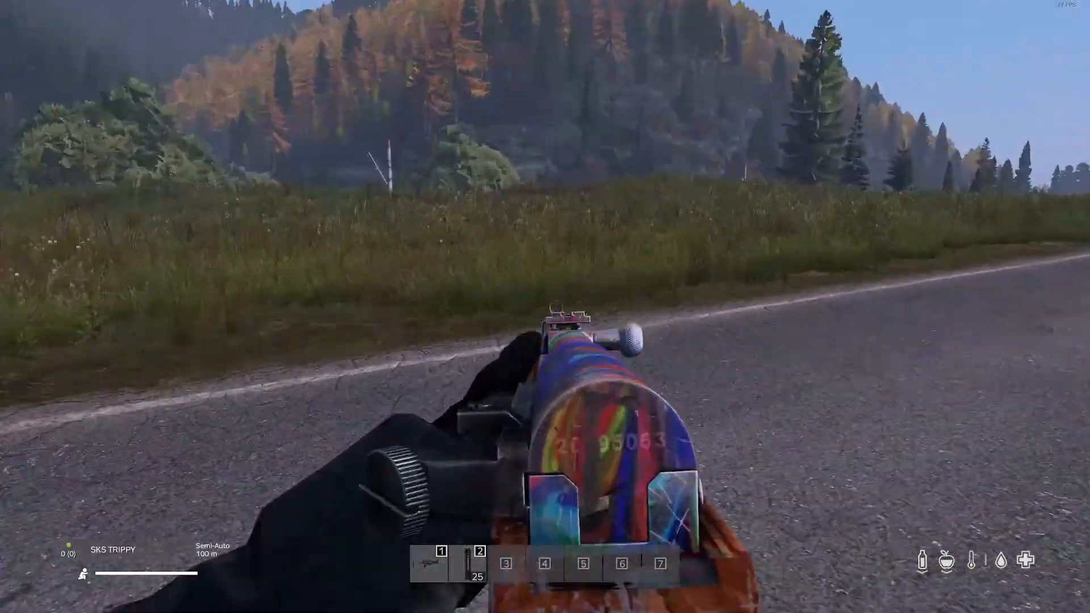
pyautogui.press('Tab')
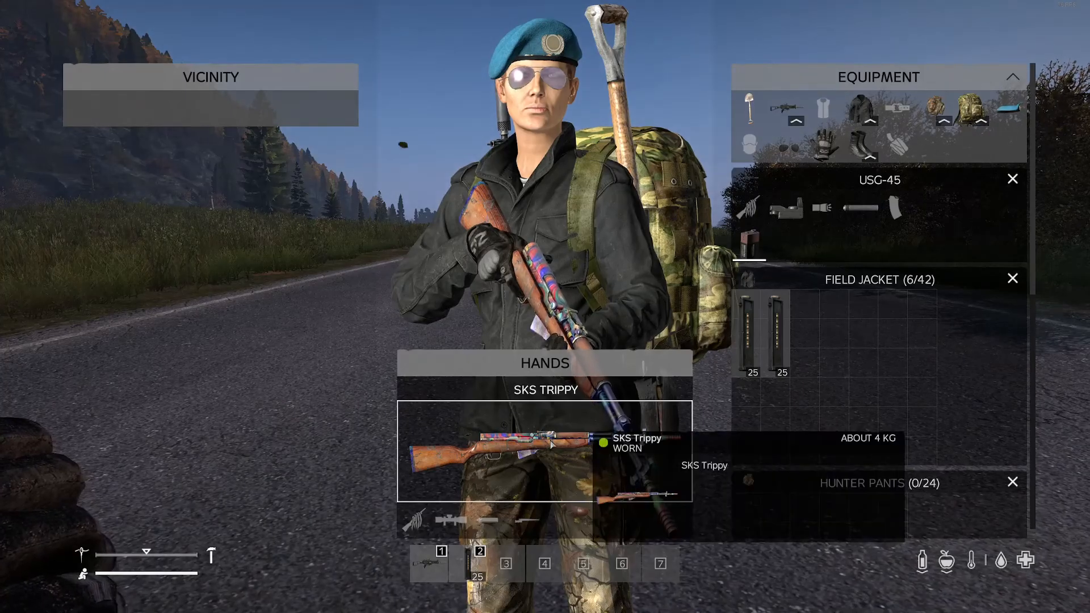
pyautogui.press('Tab')
# - Search the item spawner for "ammo" and spawn rifle rounds at the cursor, including Ammo_762x39
pyautogui.press('y')
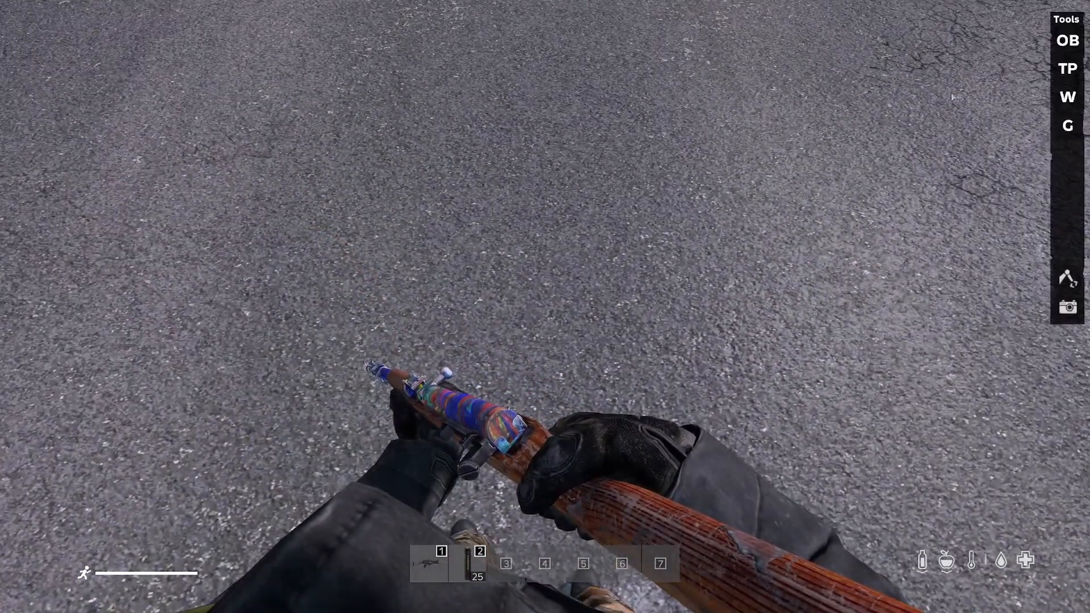
pyautogui.click(1070, 44)
pyautogui.click(759, 55)
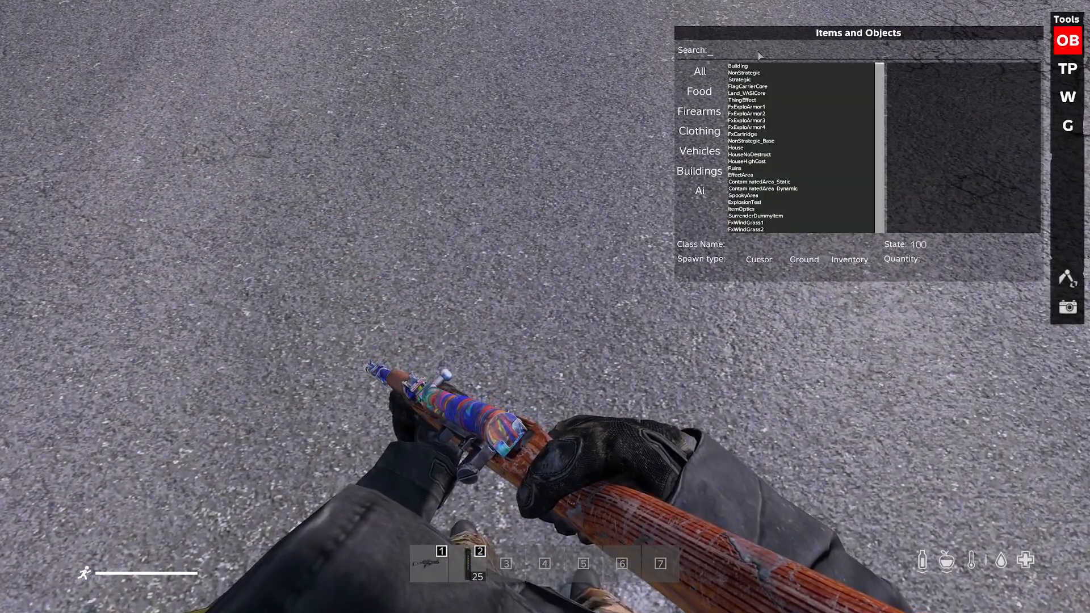
pyautogui.write('ammo')
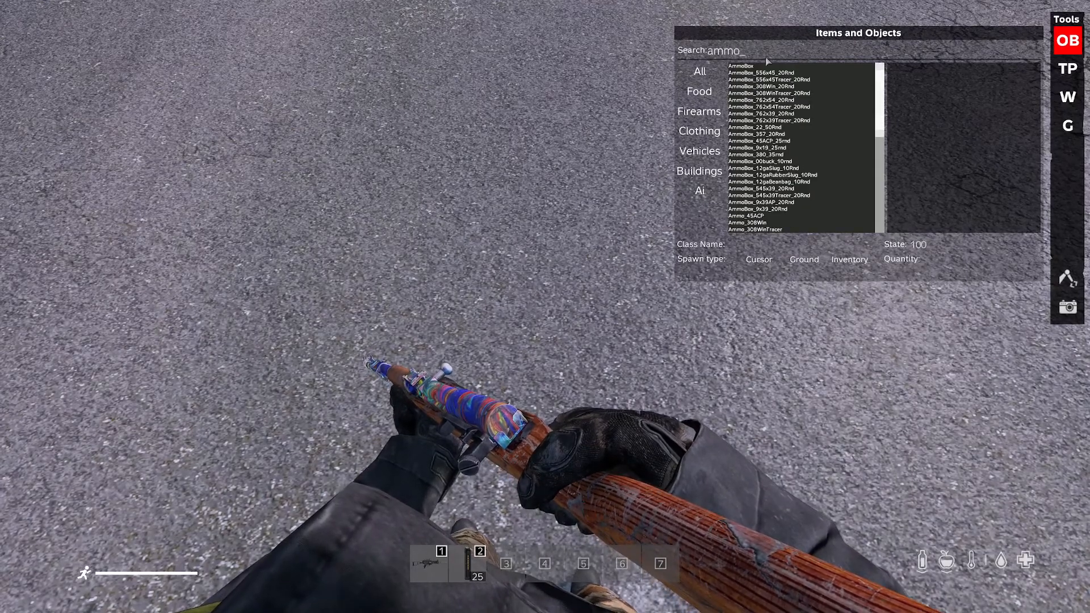
pyautogui.click(789, 222)
pyautogui.click(759, 260)
pyautogui.scroll(-9, 798, 174)
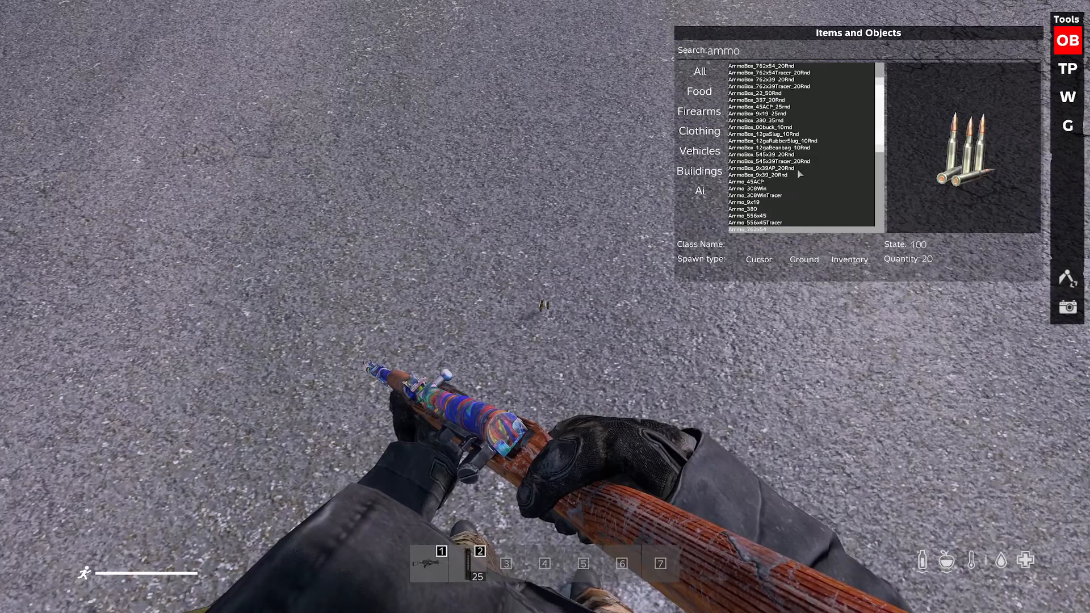
pyautogui.scroll(2, 799, 174)
pyautogui.scroll(-1, 799, 173)
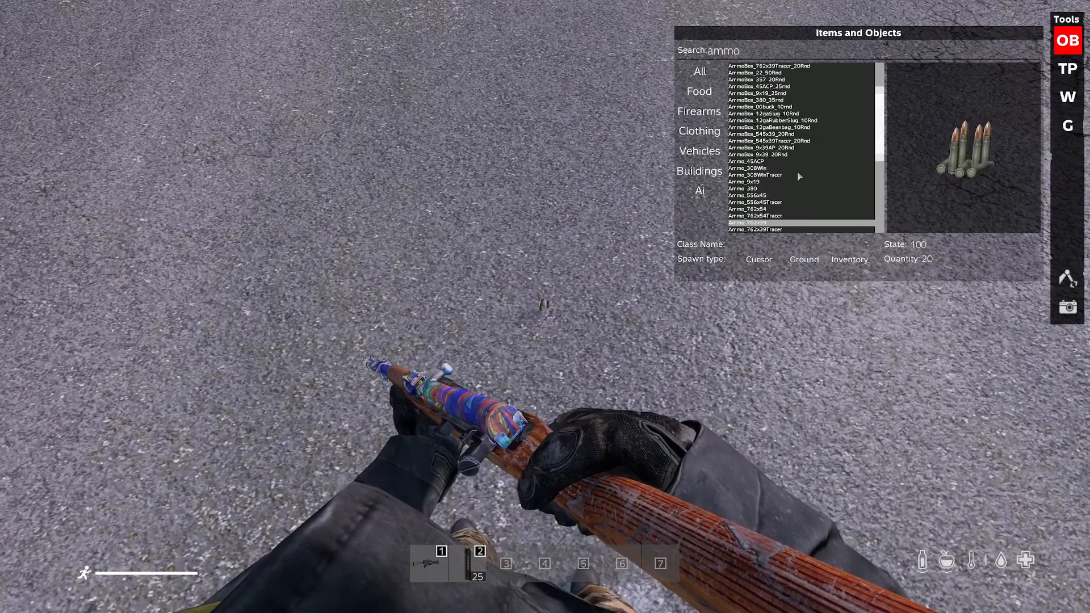
pyautogui.click(761, 263)
# - Spawn further ammunition types from the ammo list at the cursor and close the spawner
pyautogui.scroll(2, 773, 222)
pyautogui.click(760, 261)
pyautogui.scroll(-16, 791, 214)
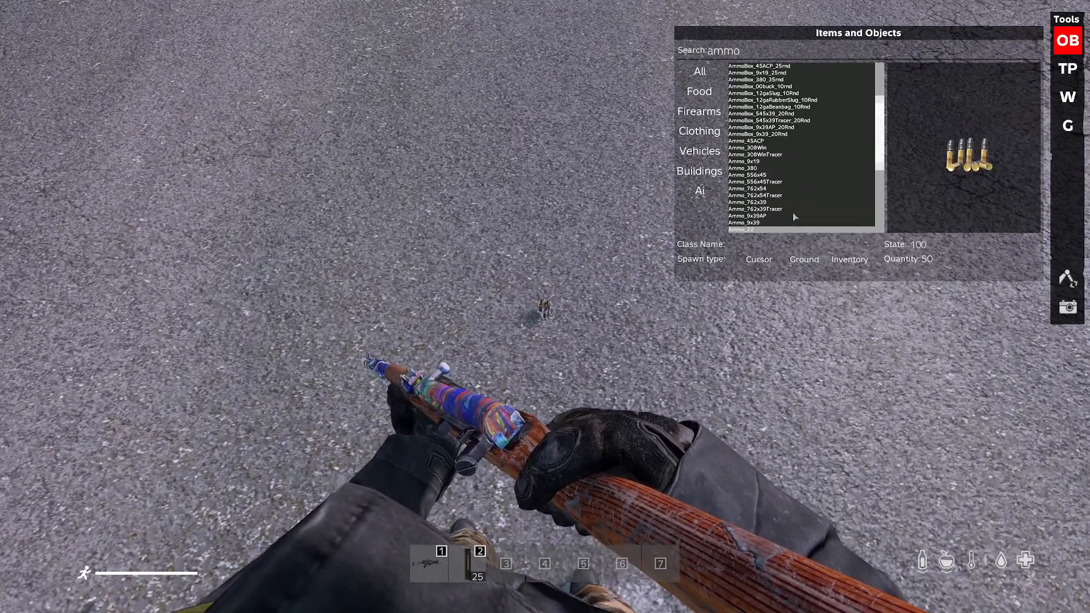
pyautogui.scroll(4, 795, 217)
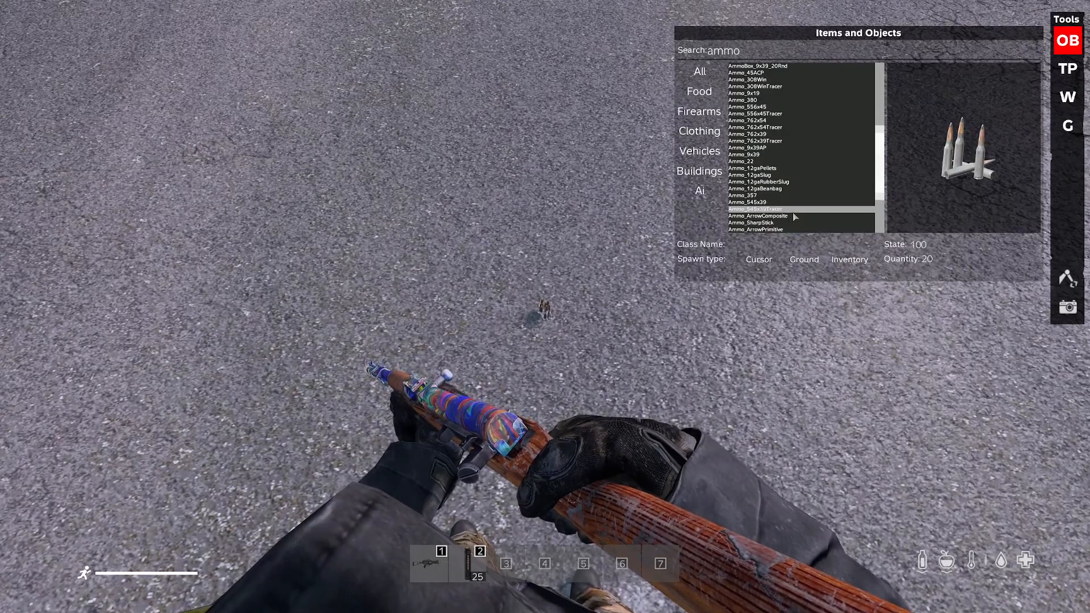
pyautogui.click(770, 260)
pyautogui.press('Escape')
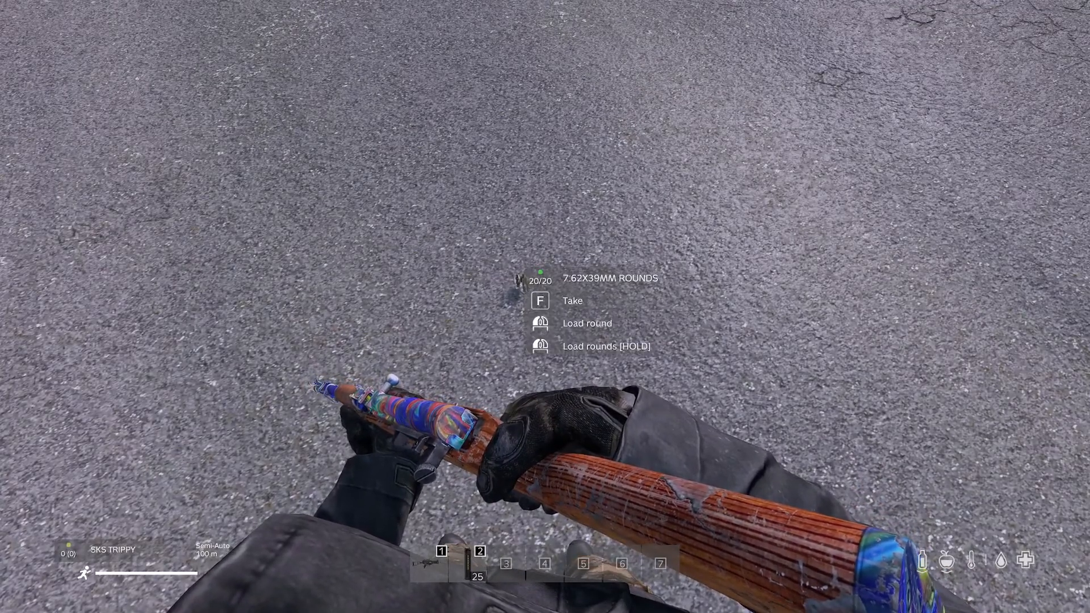
# - Load the SKS Trippy with 7.62x39mm rounds, aim down the road and fire until the rifle is empty
pyautogui.press('f')
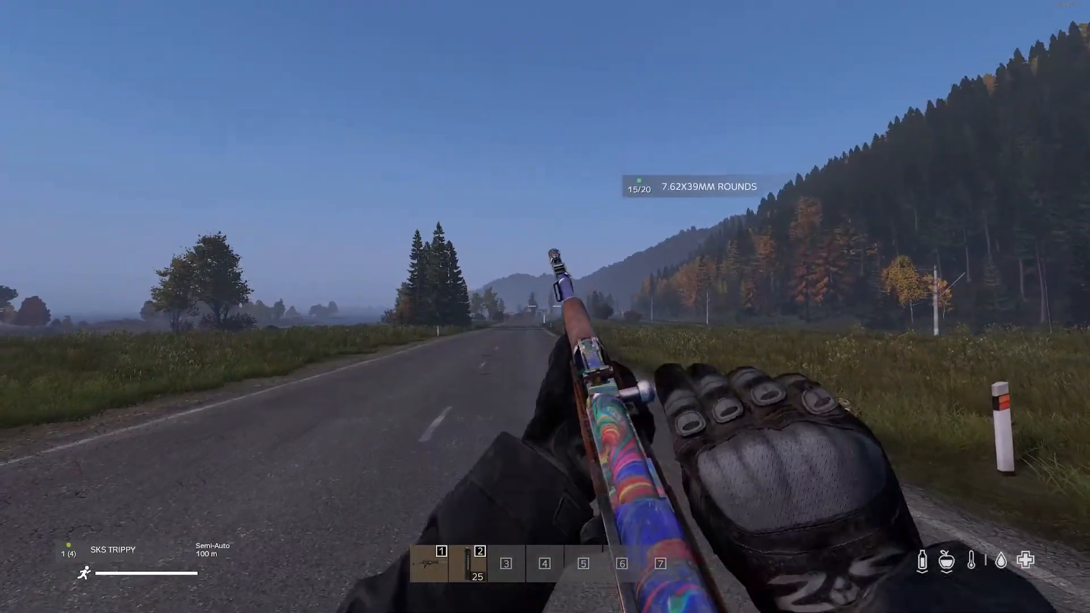
pyautogui.rightClick(545, 306)
pyautogui.click(545, 306)
pyautogui.click(544, 306)
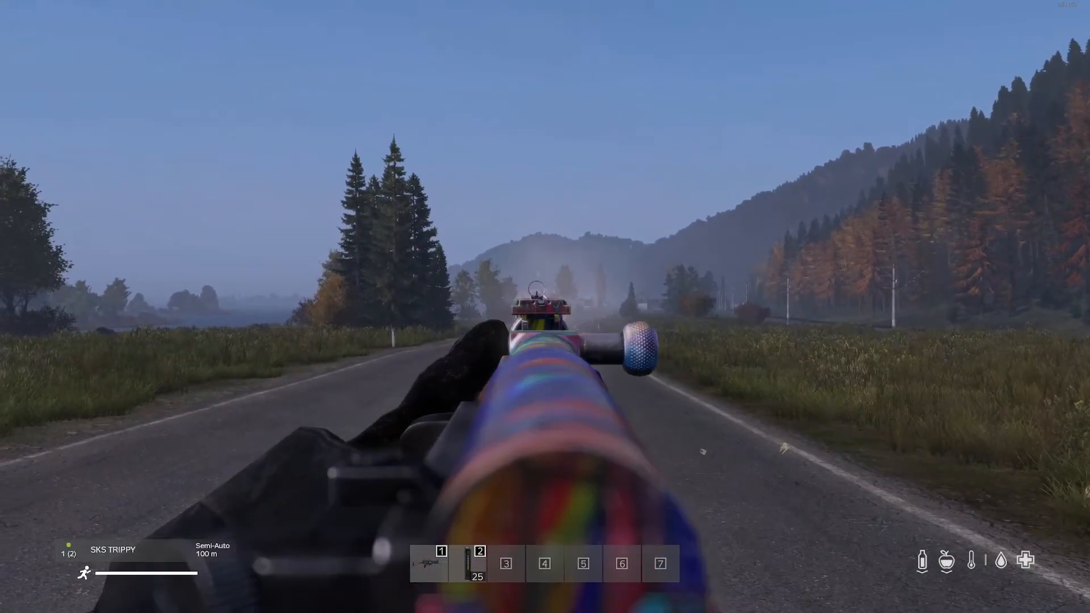
pyautogui.click(545, 306)
pyautogui.click(544, 307)
pyautogui.click(545, 306)
pyautogui.rightClick(545, 306)
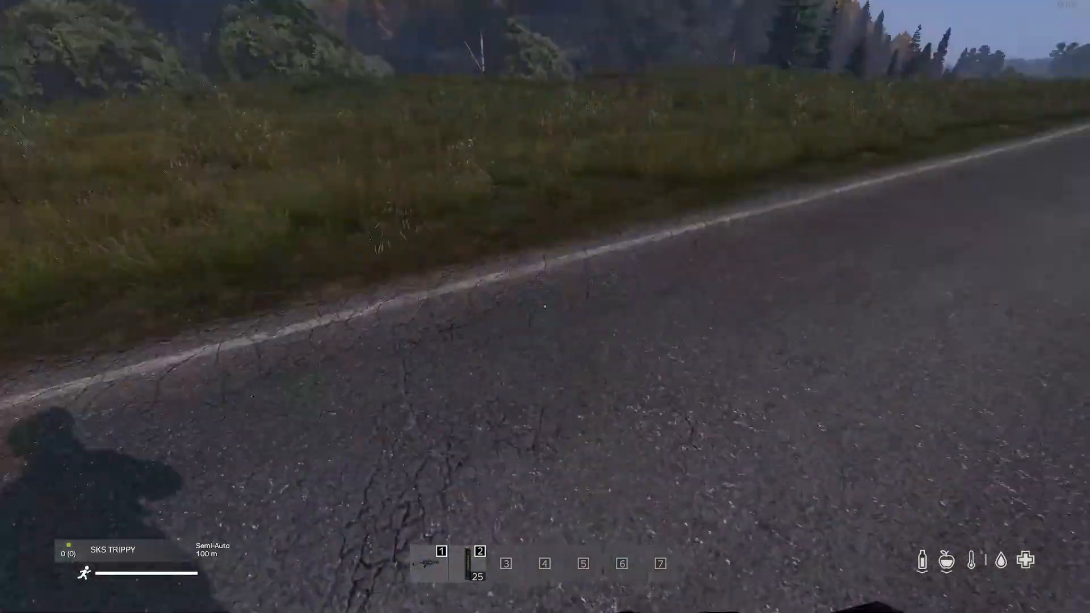
# - Drop the SKS Trippy on the road and exit the game session to the main menu without waiting for the countdown
pyautogui.press('g')
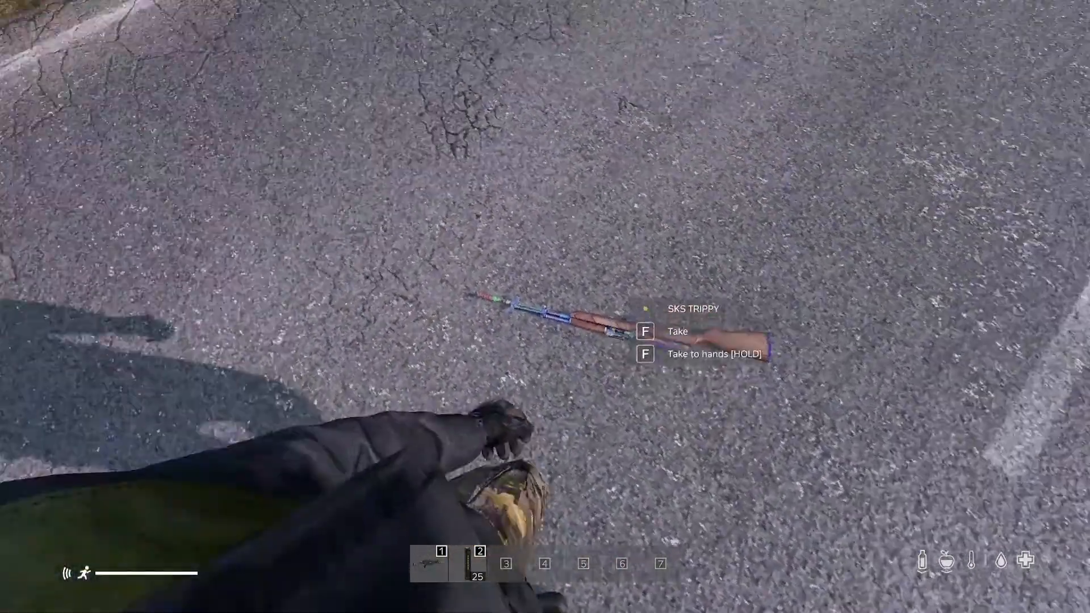
pyautogui.press('Escape')
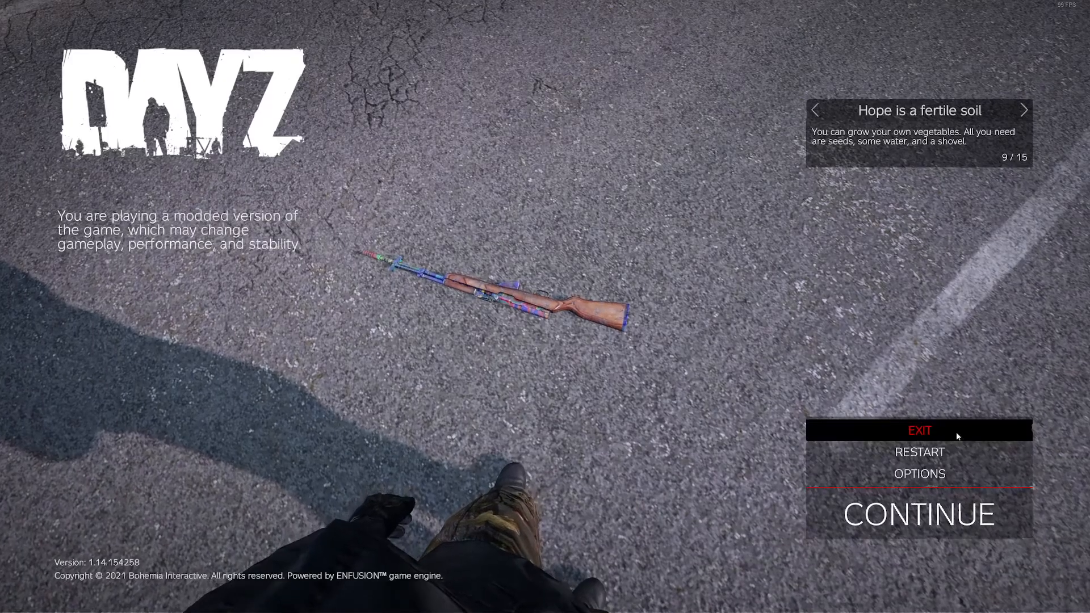
pyautogui.click(920, 427)
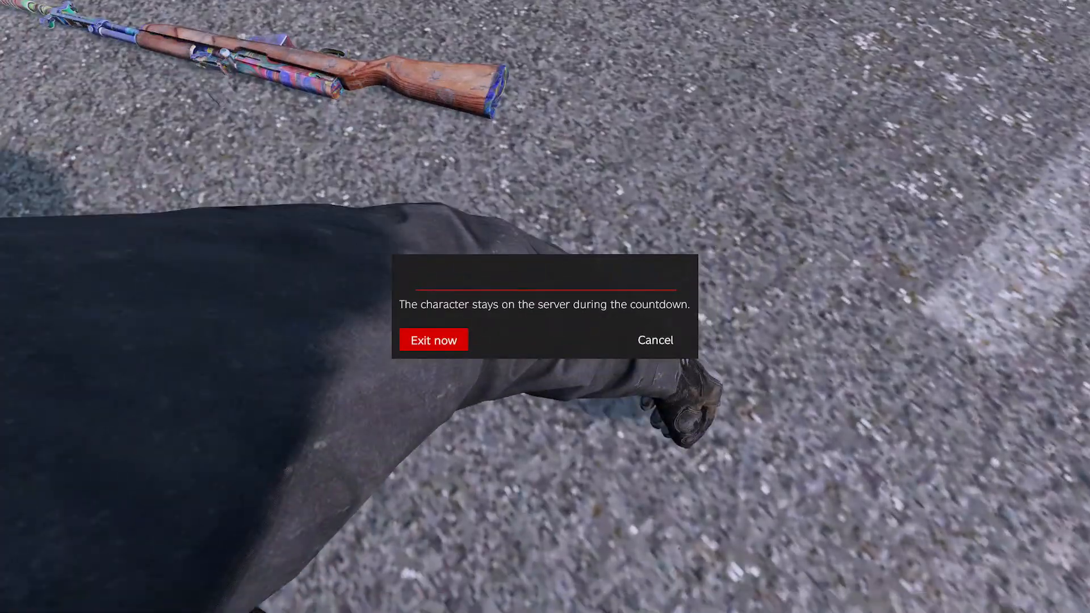
pyautogui.click(438, 338)
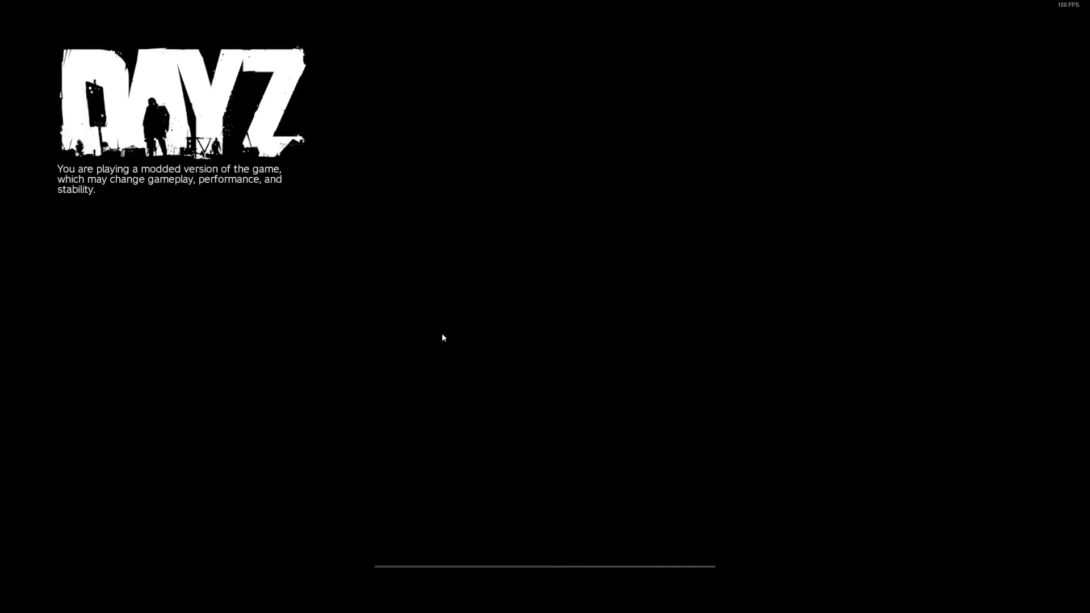
pyautogui.press('Escape')
pyautogui.click(493, 336)
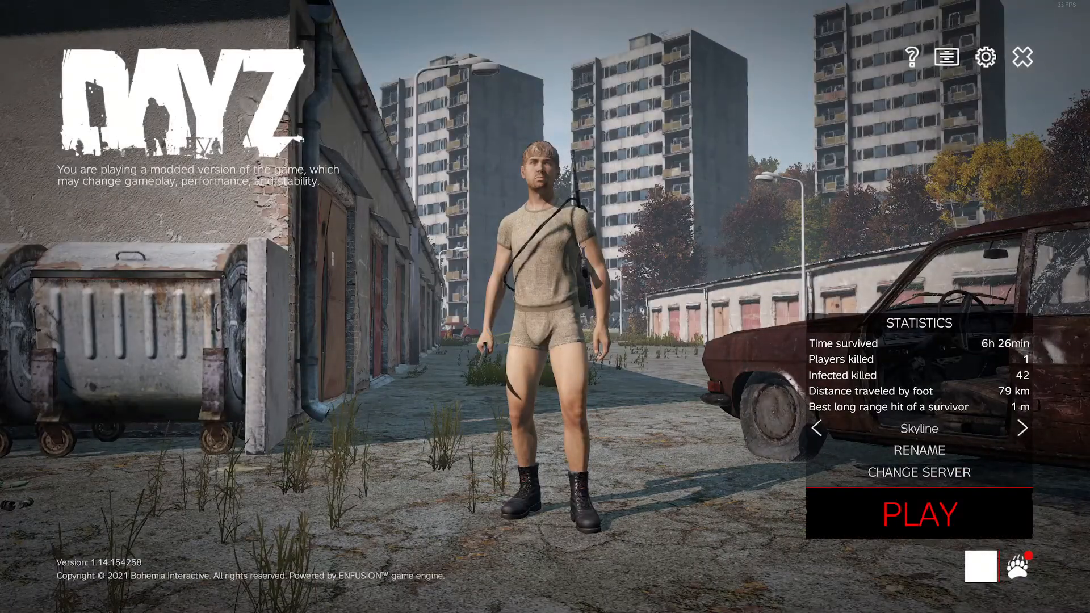